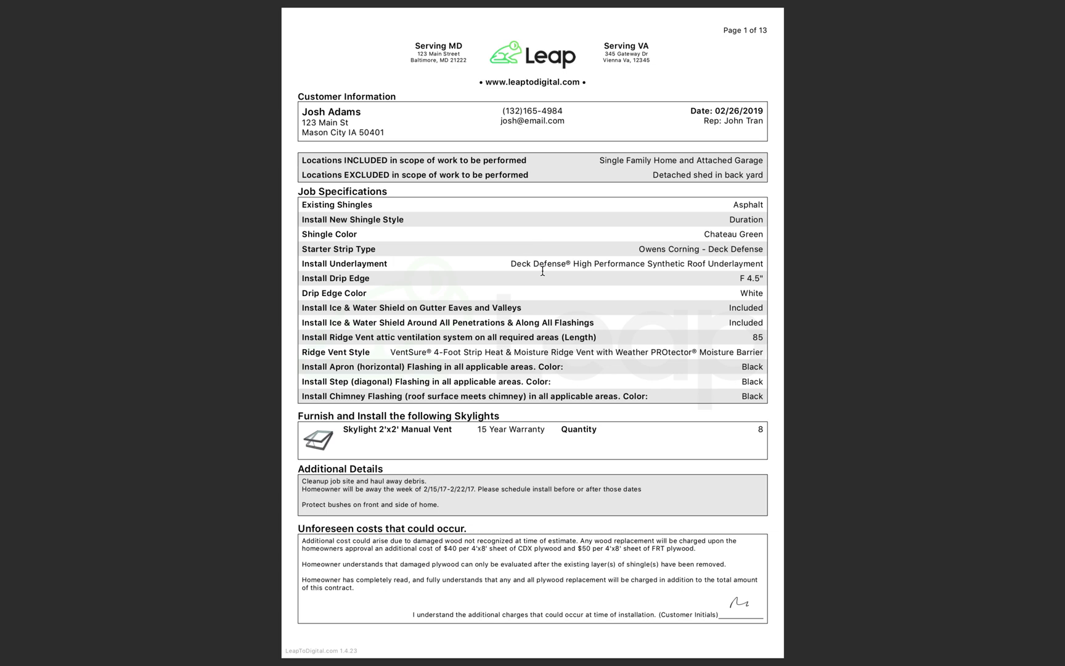
Open the company's Contracts template list, logging back in when the login page appears.
key("ctrl+Right")
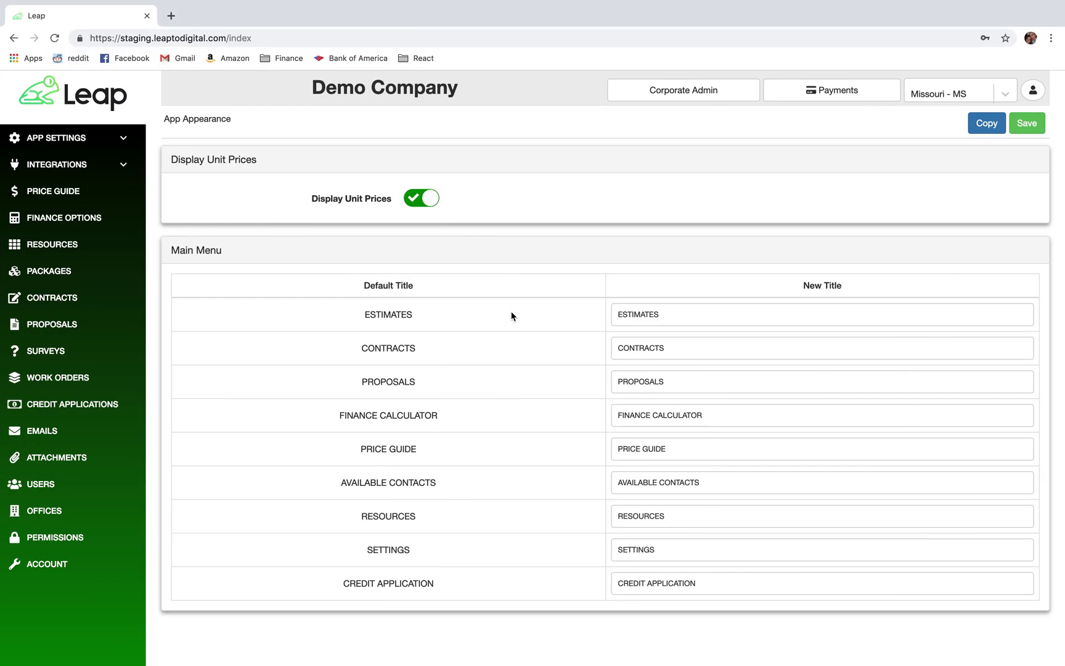
key("ctrl+Right")
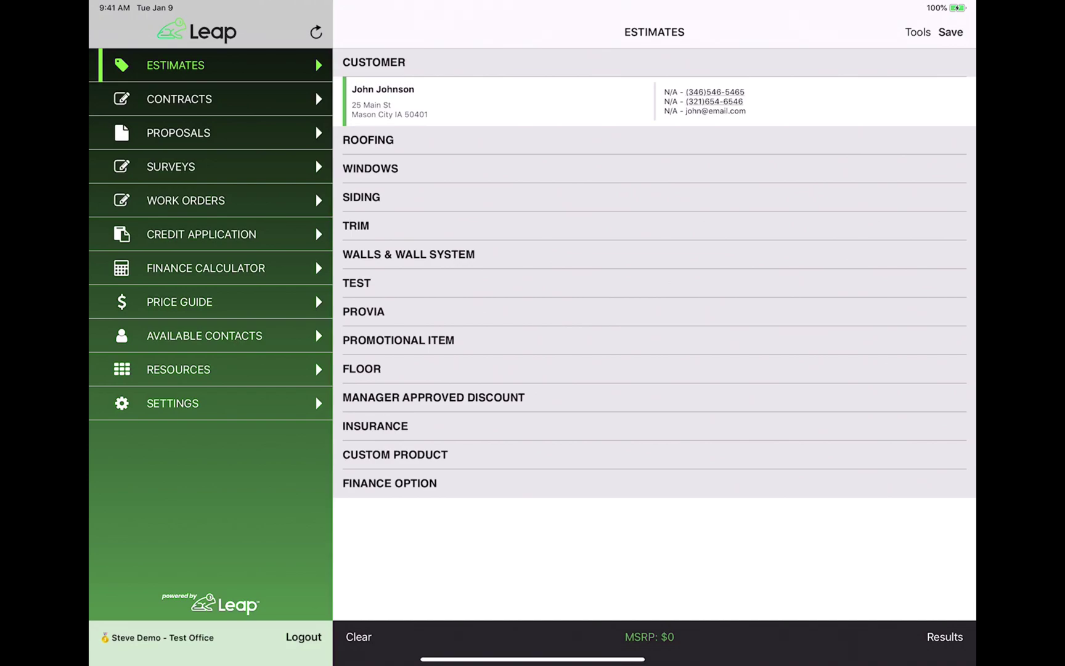
key("ctrl+Left")
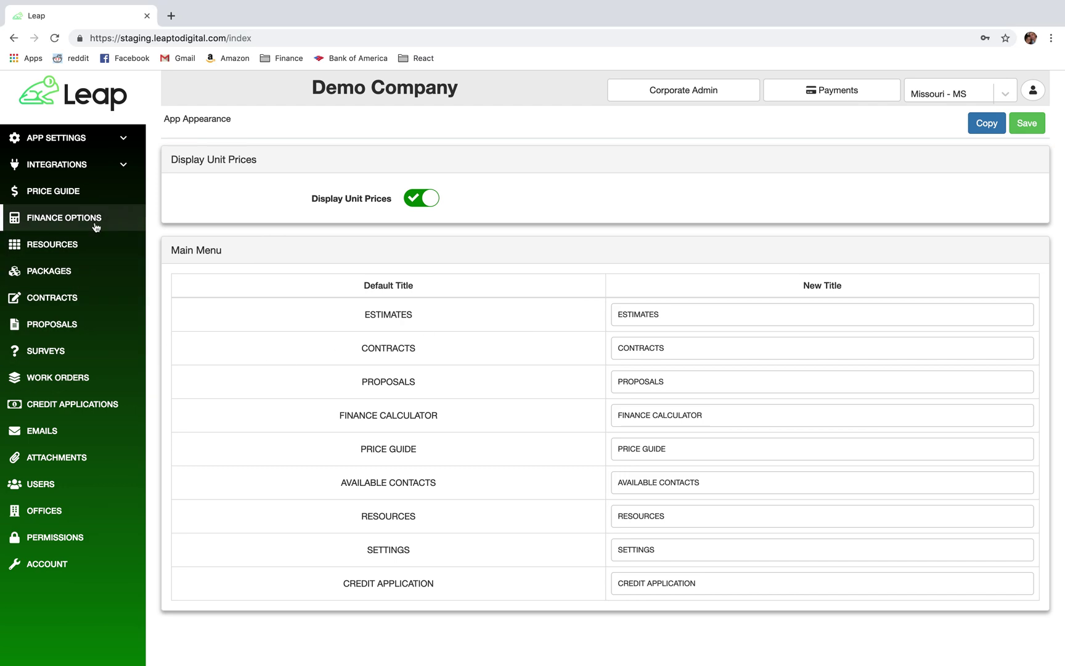
left_click(60, 301)
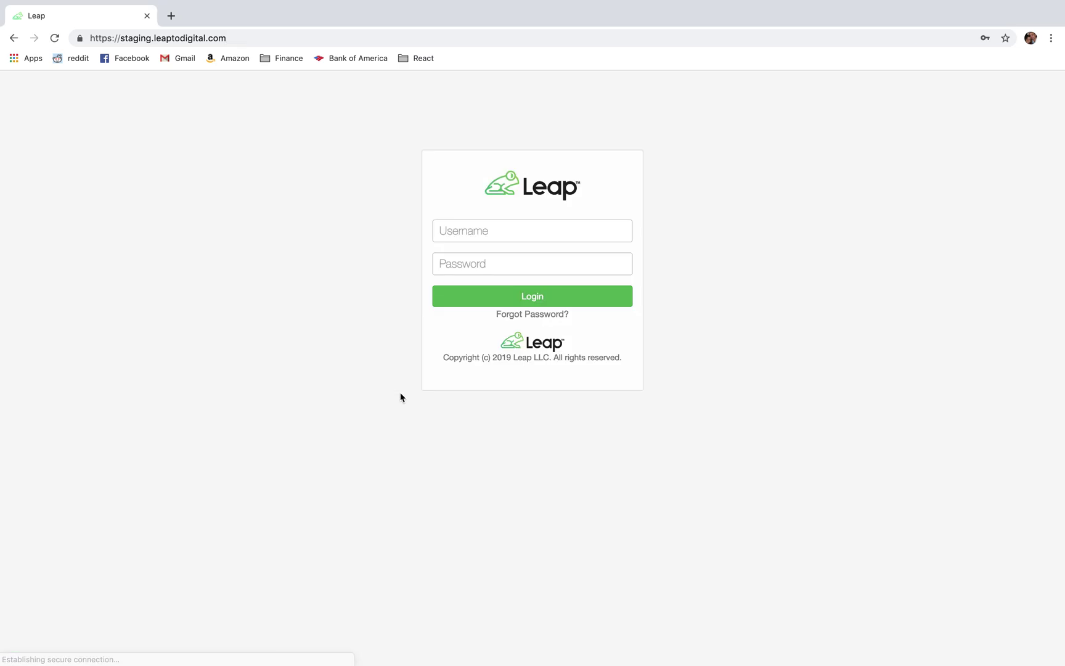
left_click(499, 298)
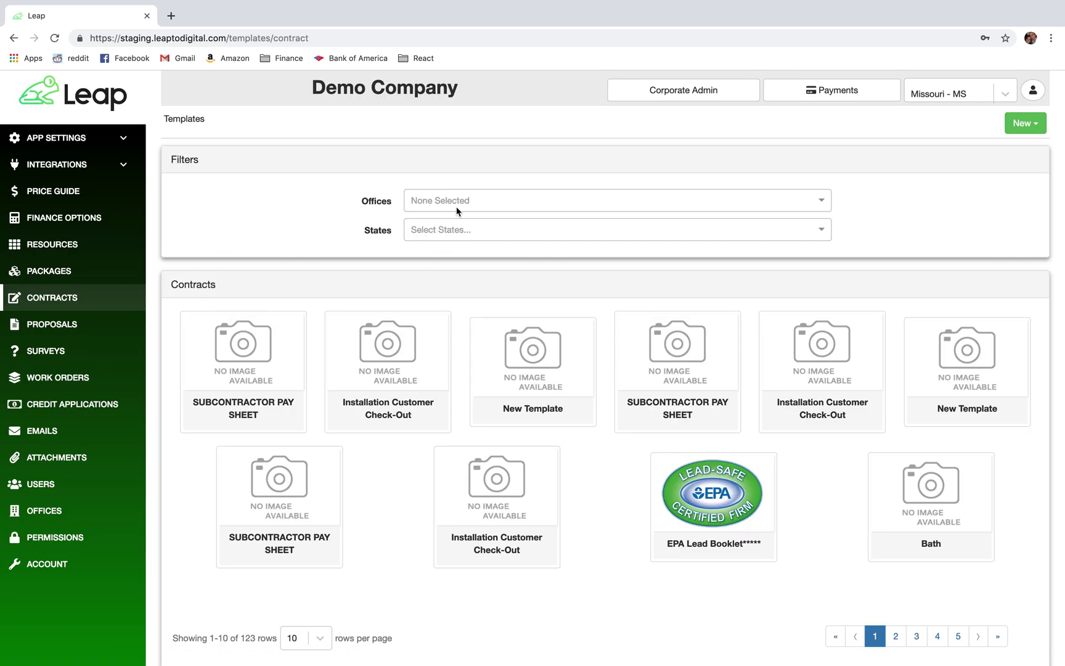
Create a new contract template from scratch and expand its Document Tree.
left_click(1024, 123)
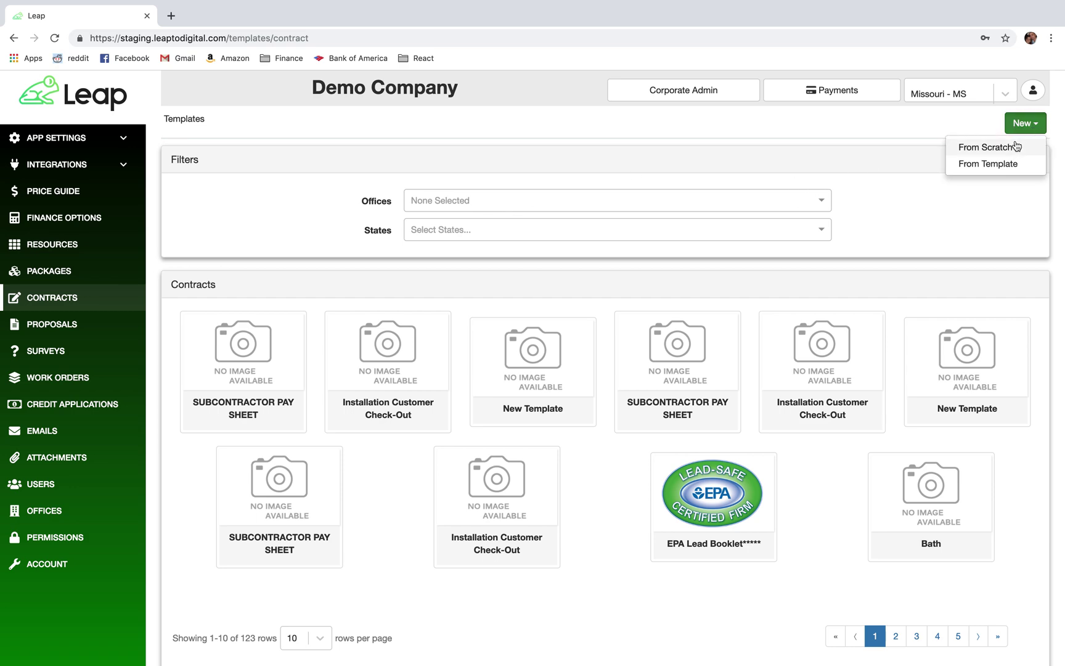
left_click(969, 150)
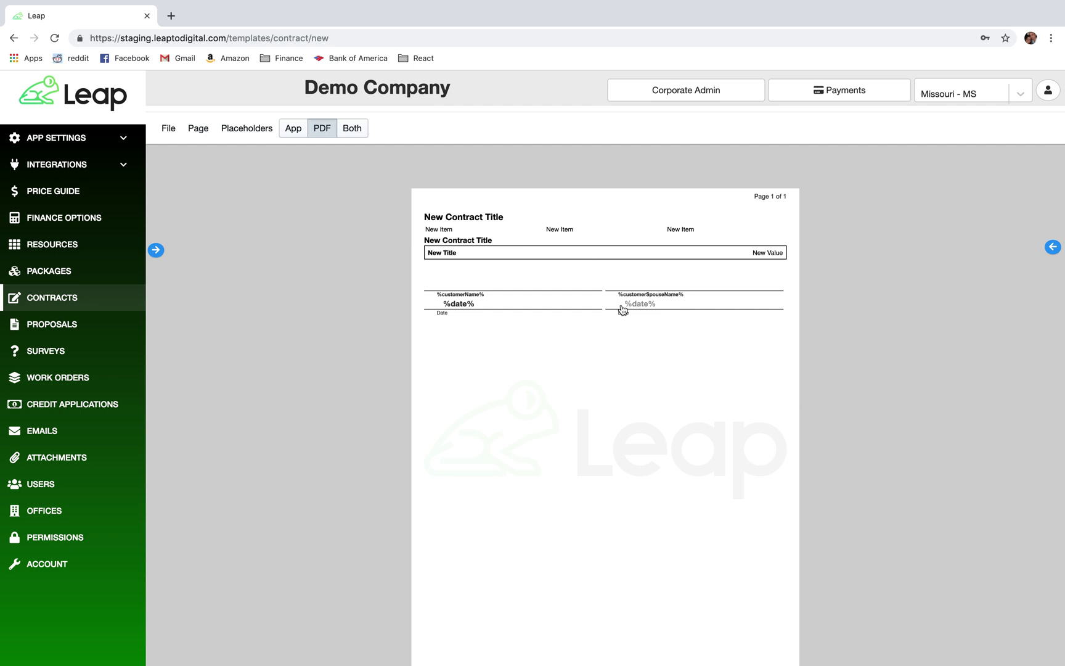
left_click(157, 251)
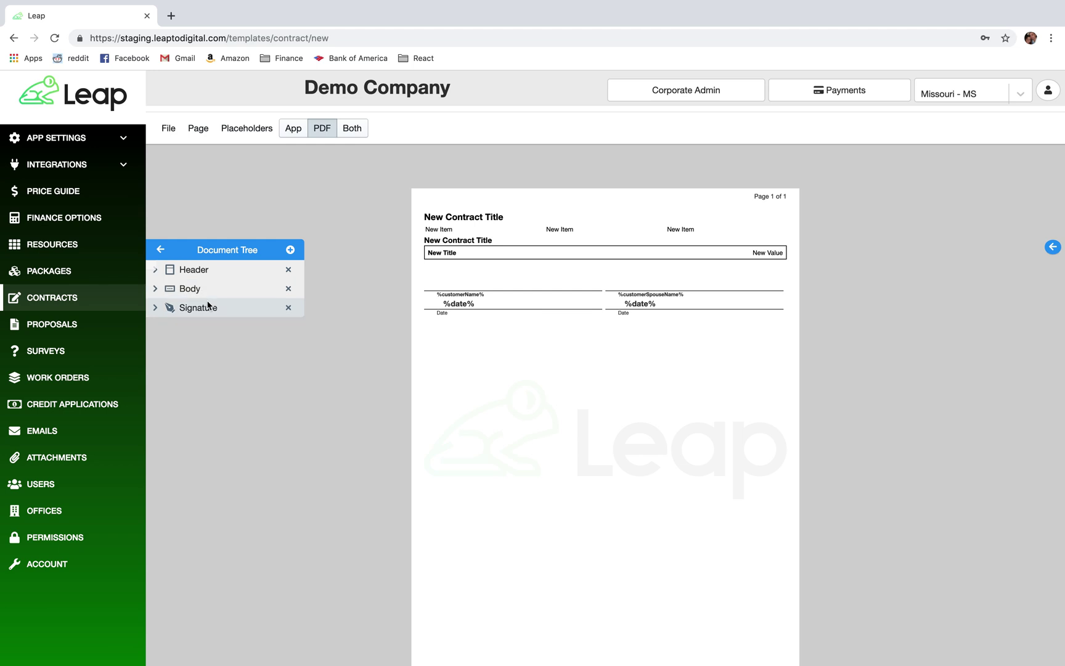
Delete the Body and Signature containers, keeping only the Header in the document.
left_click(216, 269)
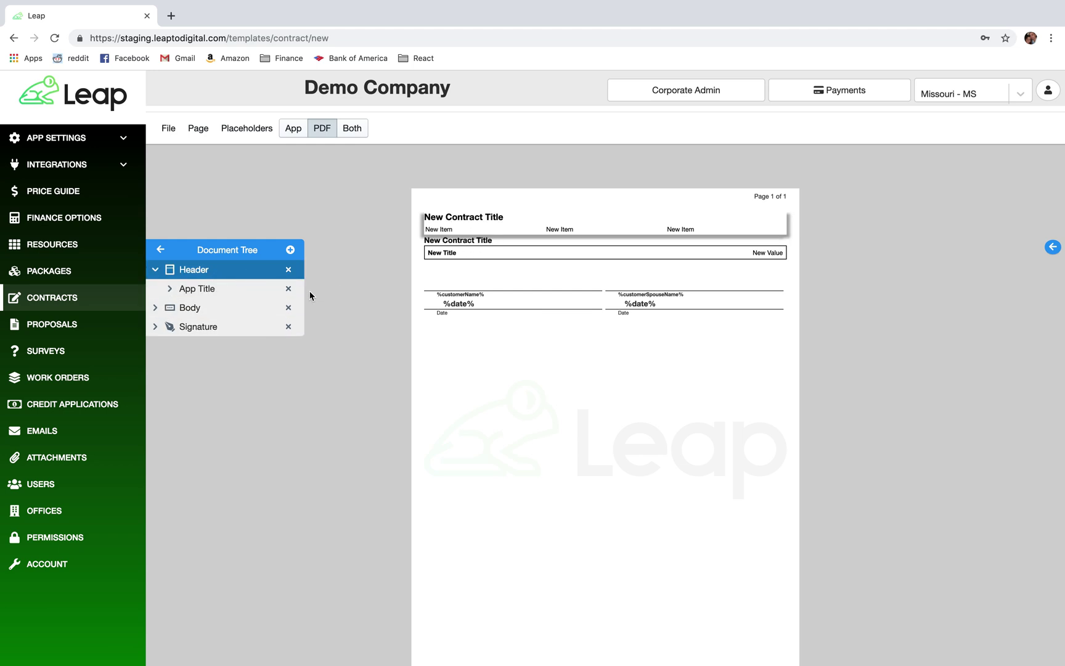
left_click(230, 308)
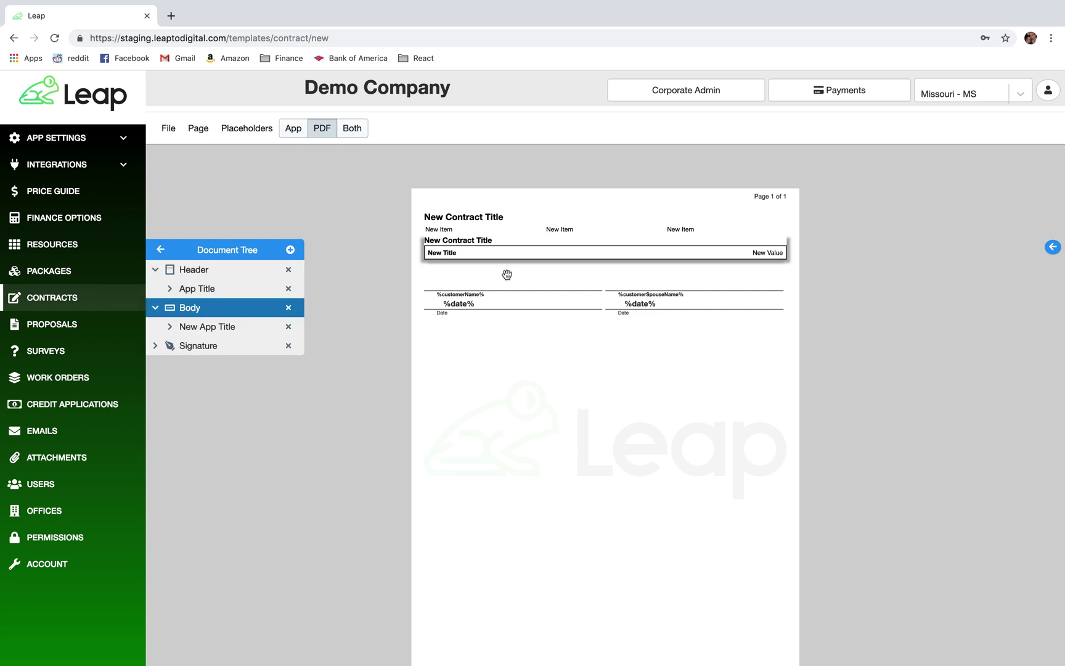
left_click(234, 344)
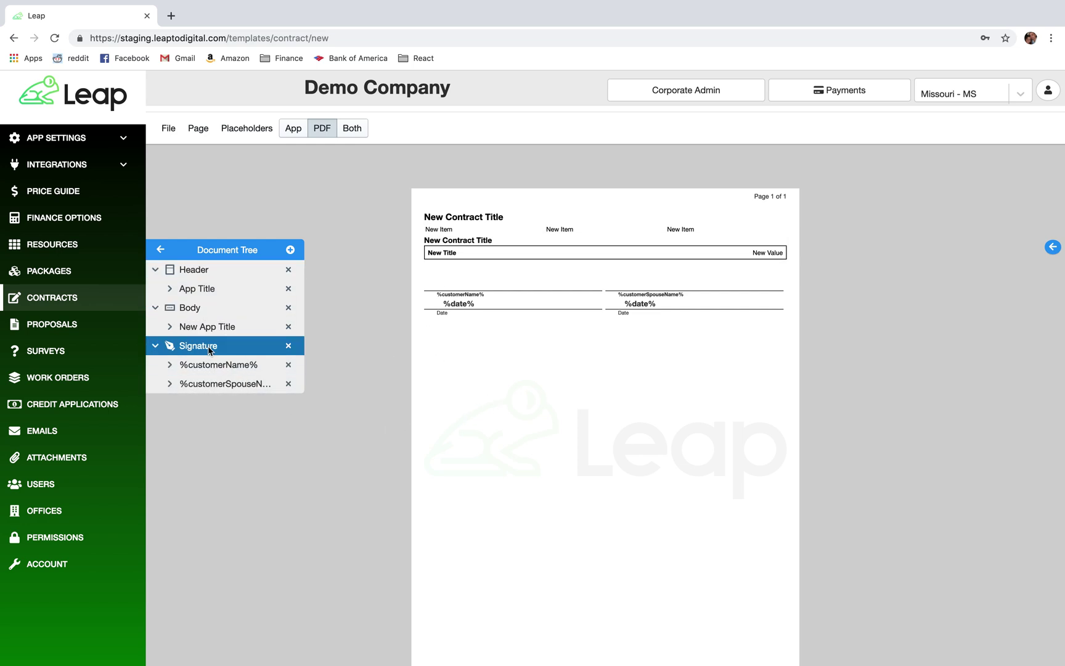
left_click(289, 308)
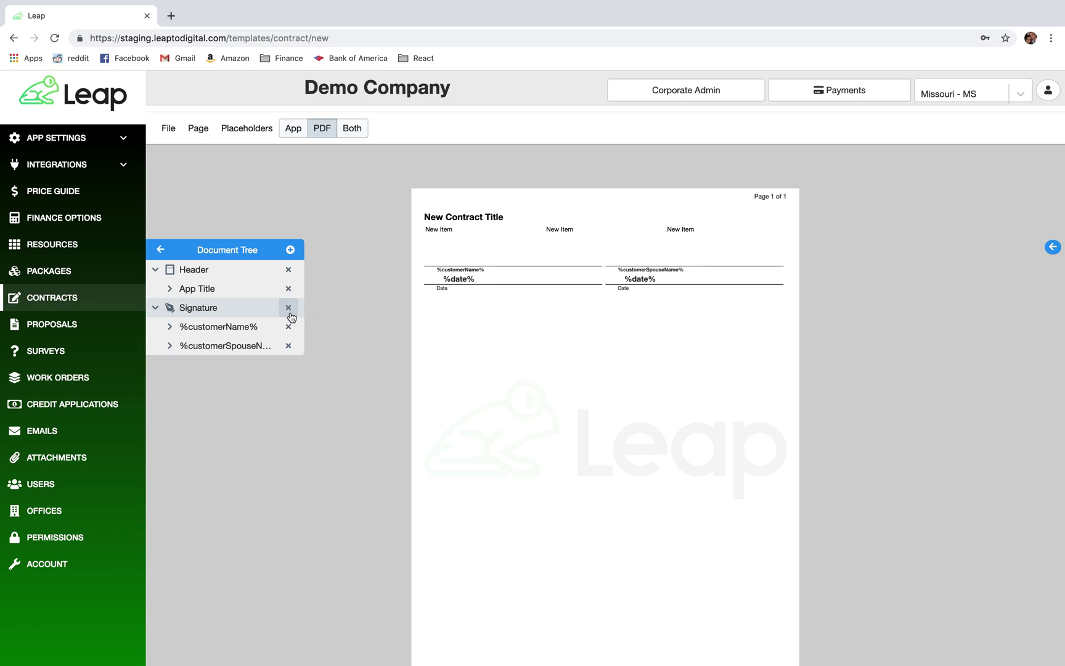
left_click(288, 308)
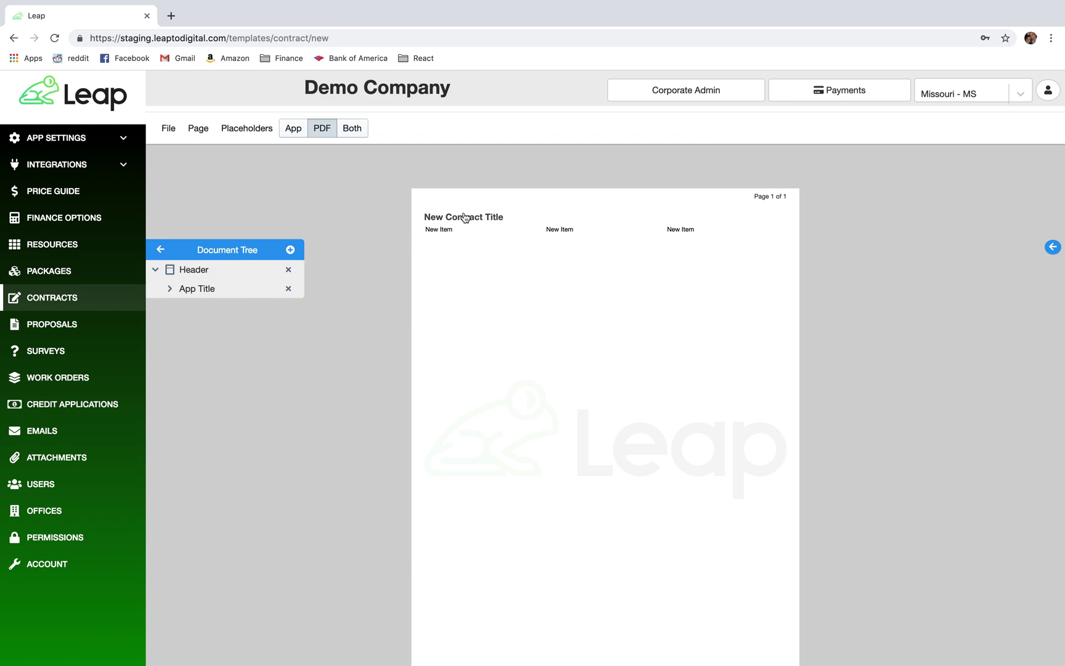
Consult the sample contract PDF and clear the "New Contract Title" text from the header section.
key("ctrl+Left")
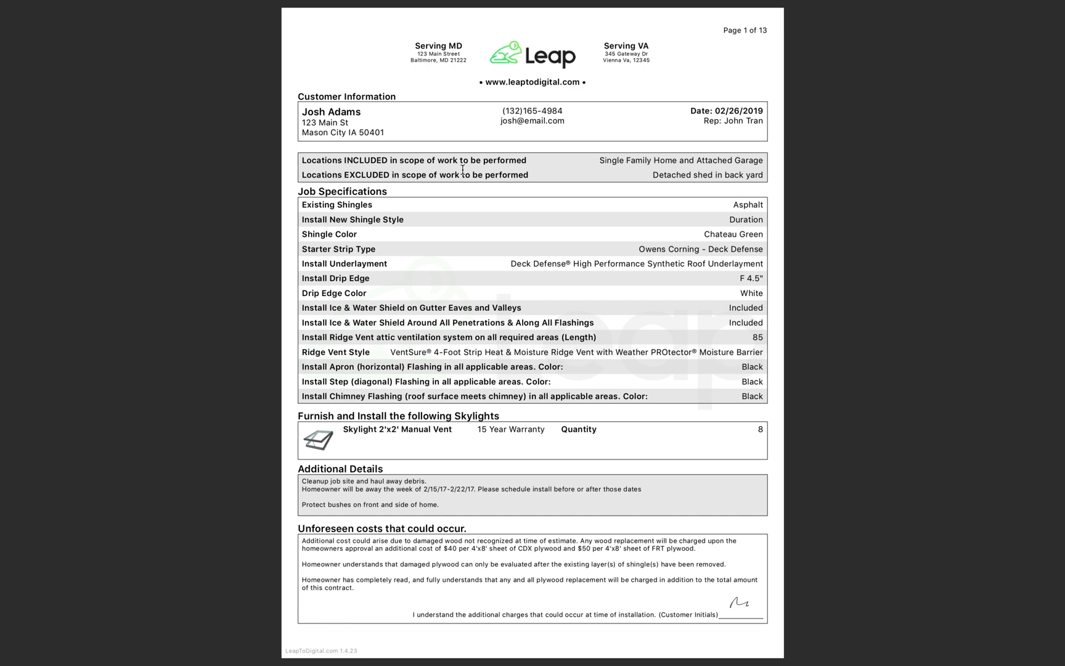
left_click_drag(343, 158, 517, 161)
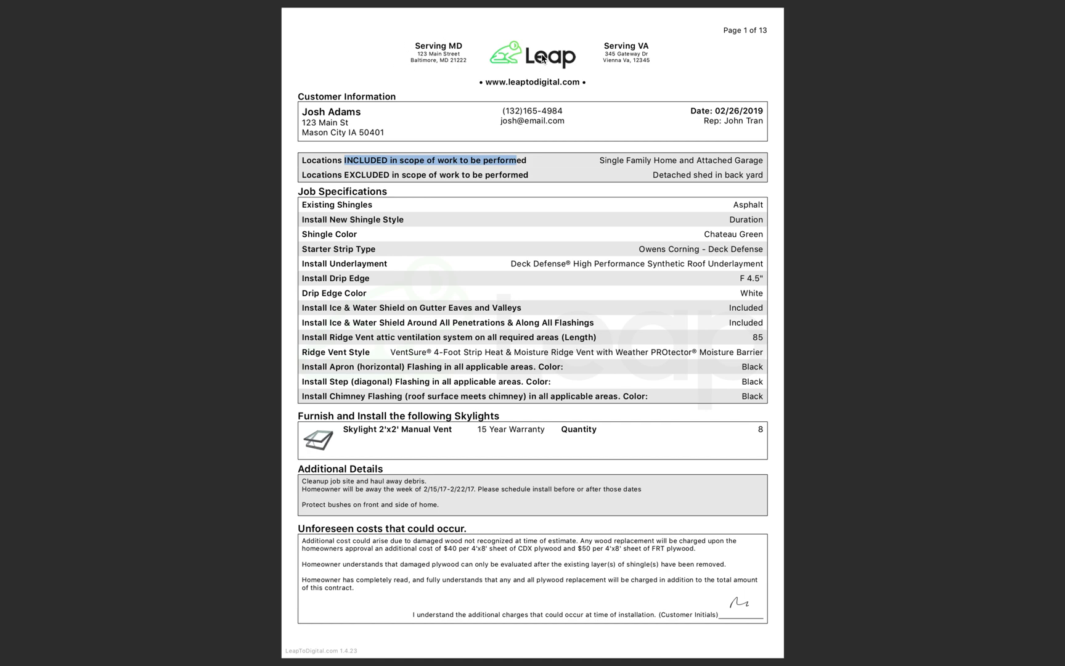
key("ctrl+Right")
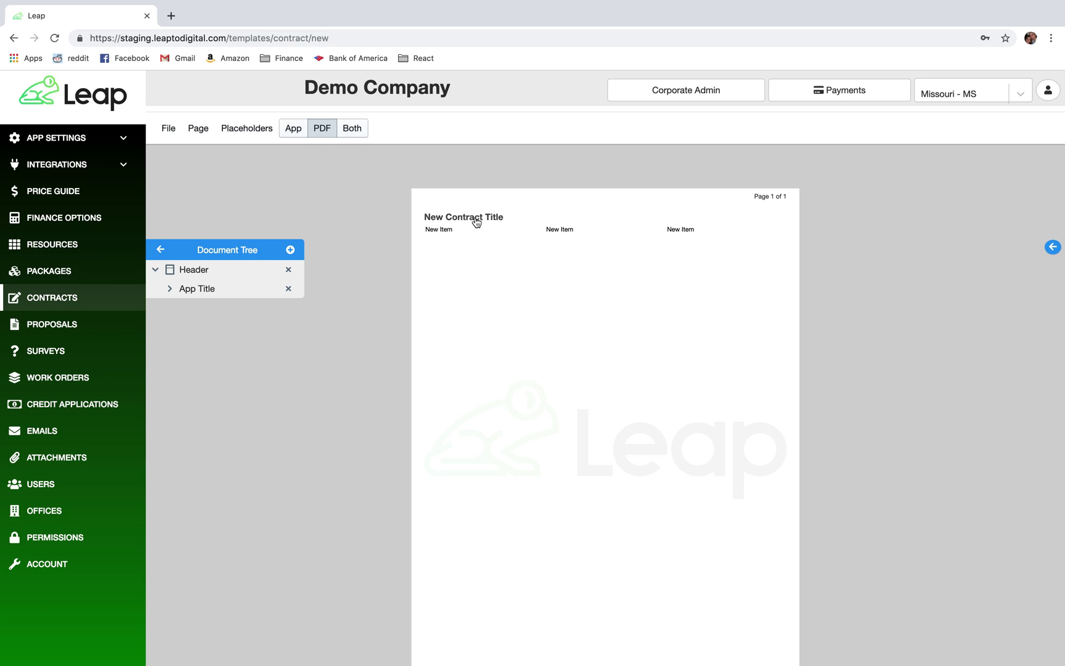
left_click(474, 216)
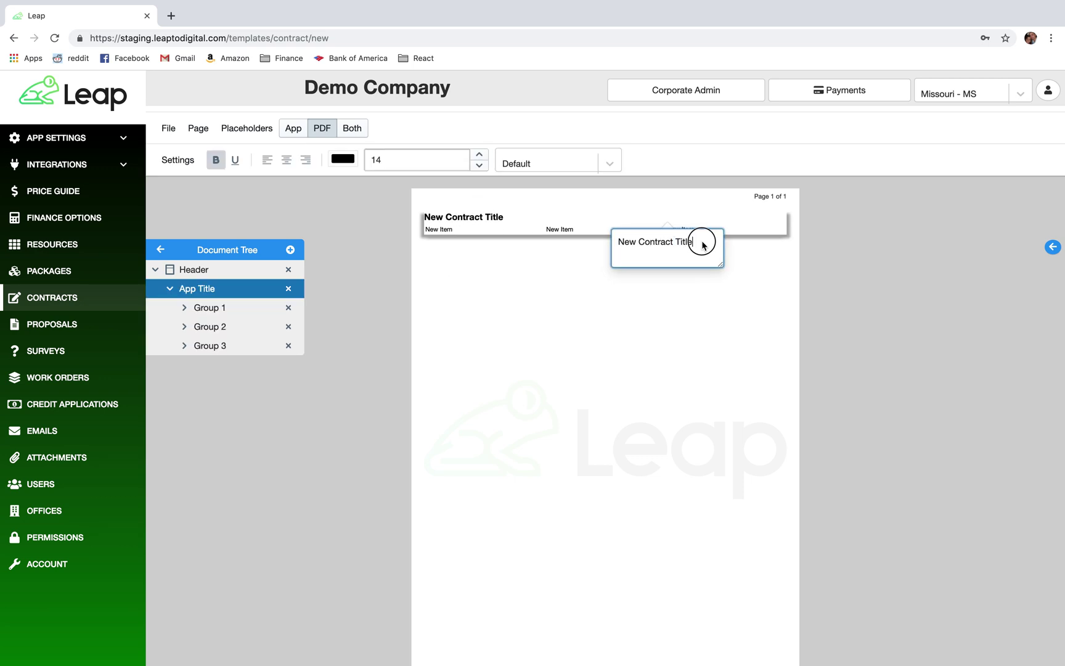
triple_click(620, 245)
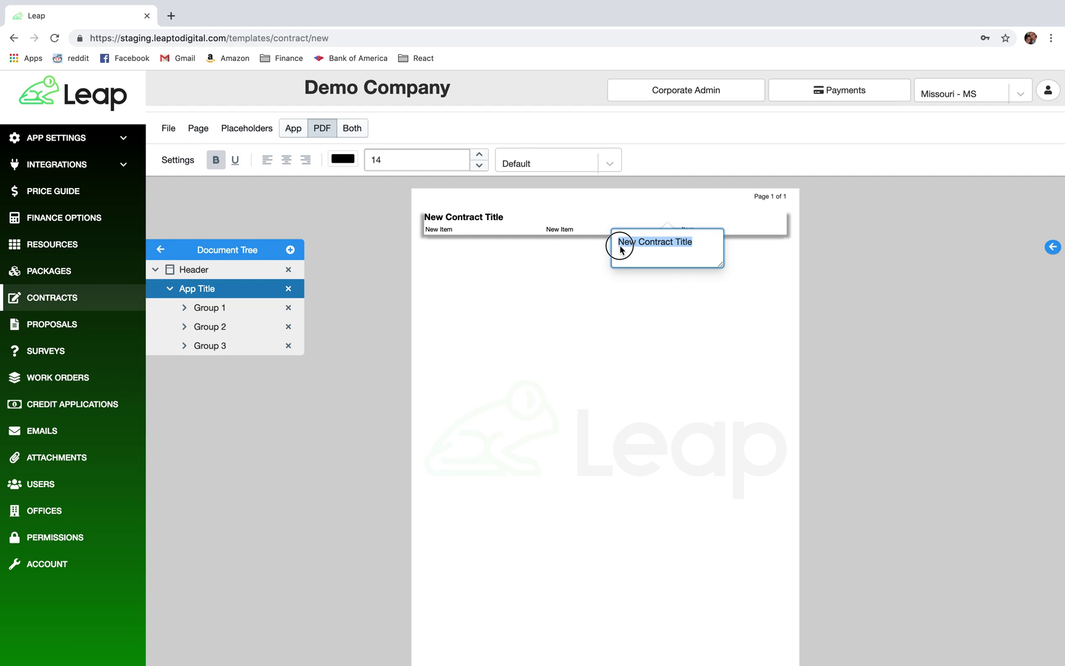
key("BackSpace")
left_click(648, 344)
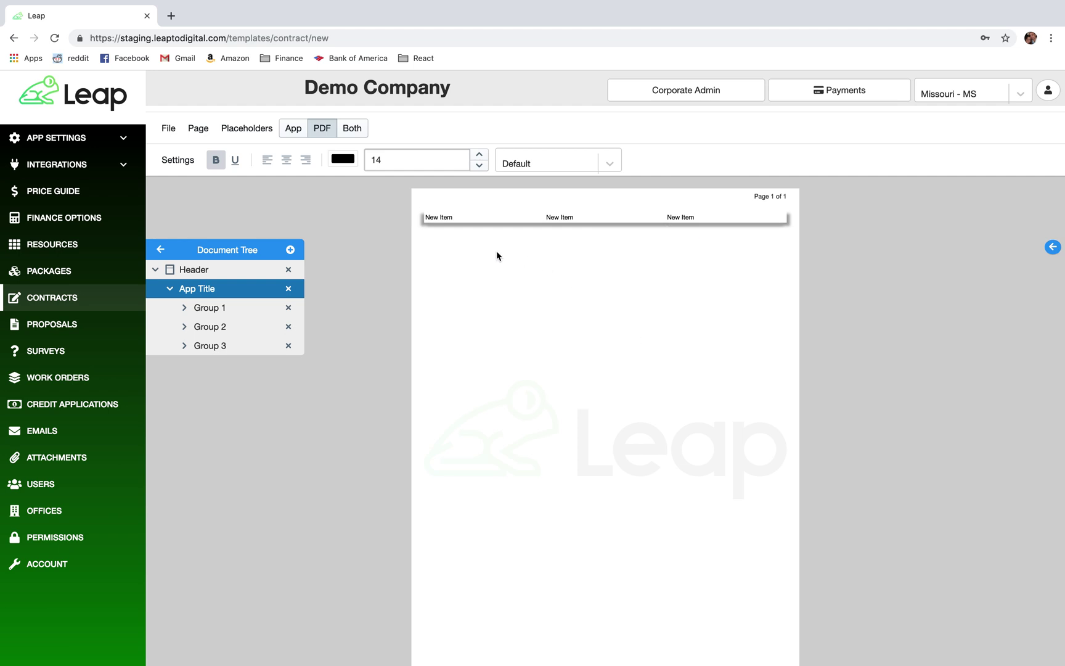
Expand Groups 1, 2 and 3 of the header section and open the Cell Tool Drawer.
left_click(216, 308)
left_click(228, 347)
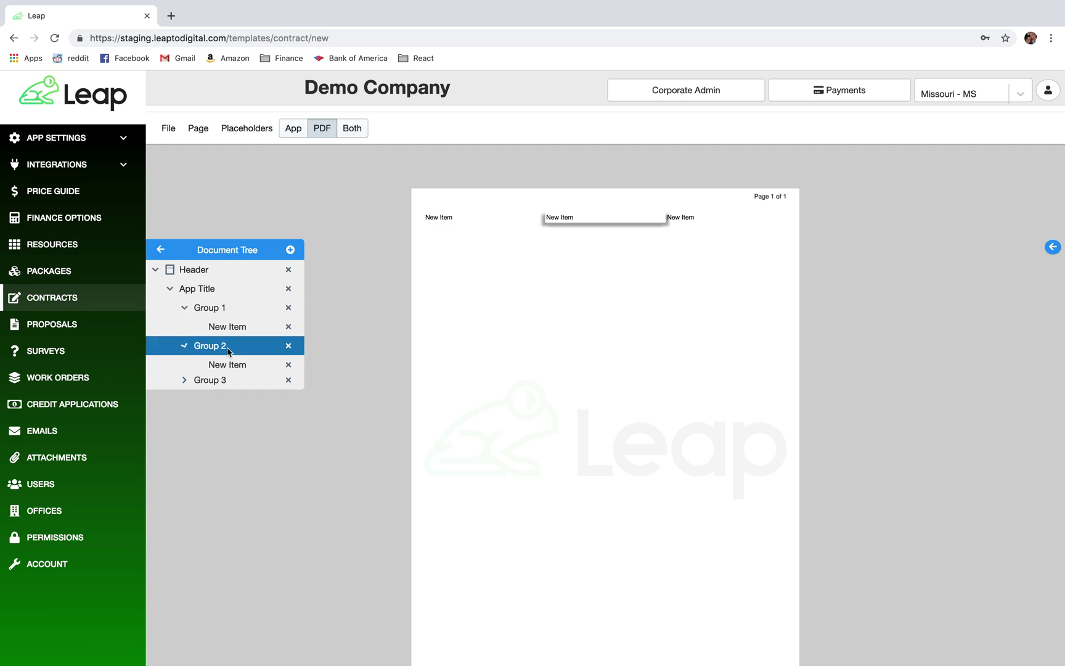
left_click(233, 380)
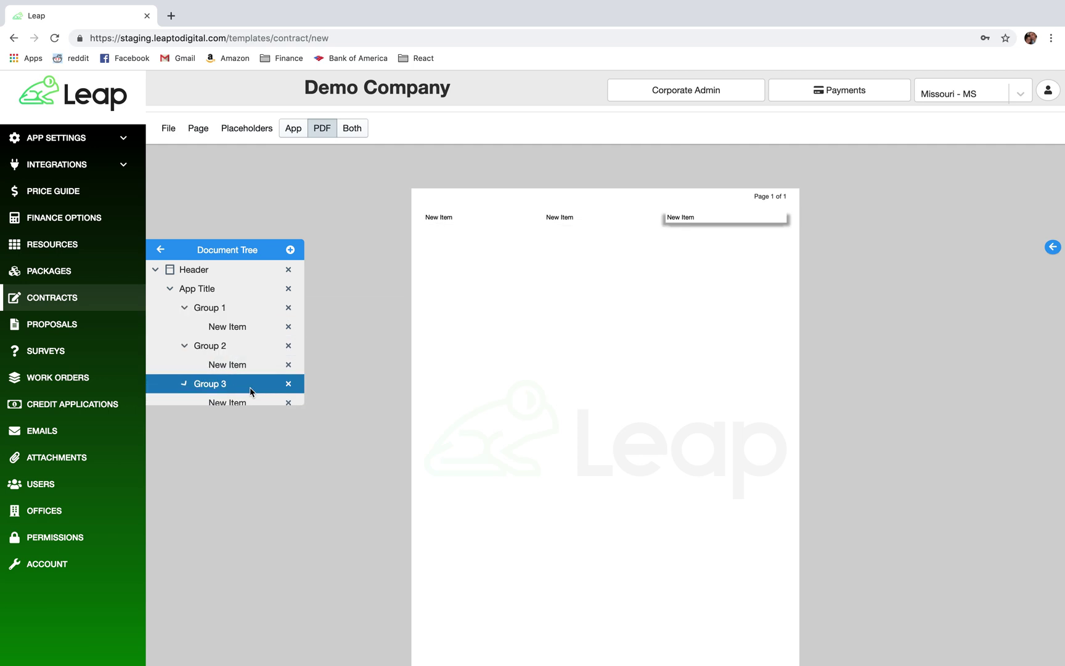
left_click(1051, 249)
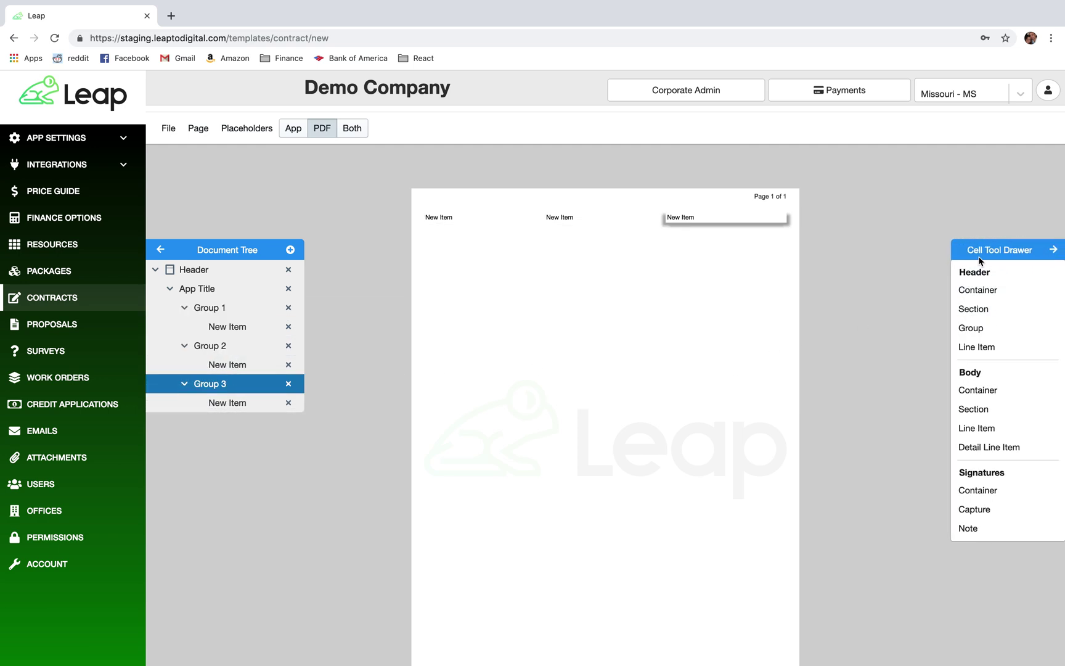
left_click(1054, 250)
left_click(1053, 249)
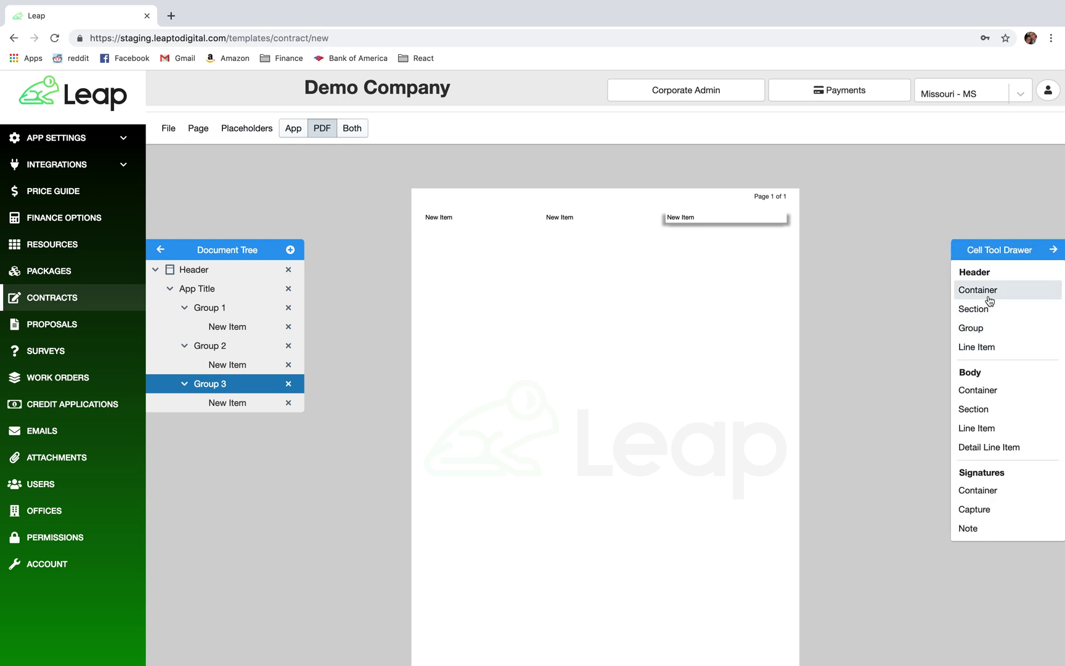
Add a second section to the Header container, and delete that section again.
left_click(188, 270)
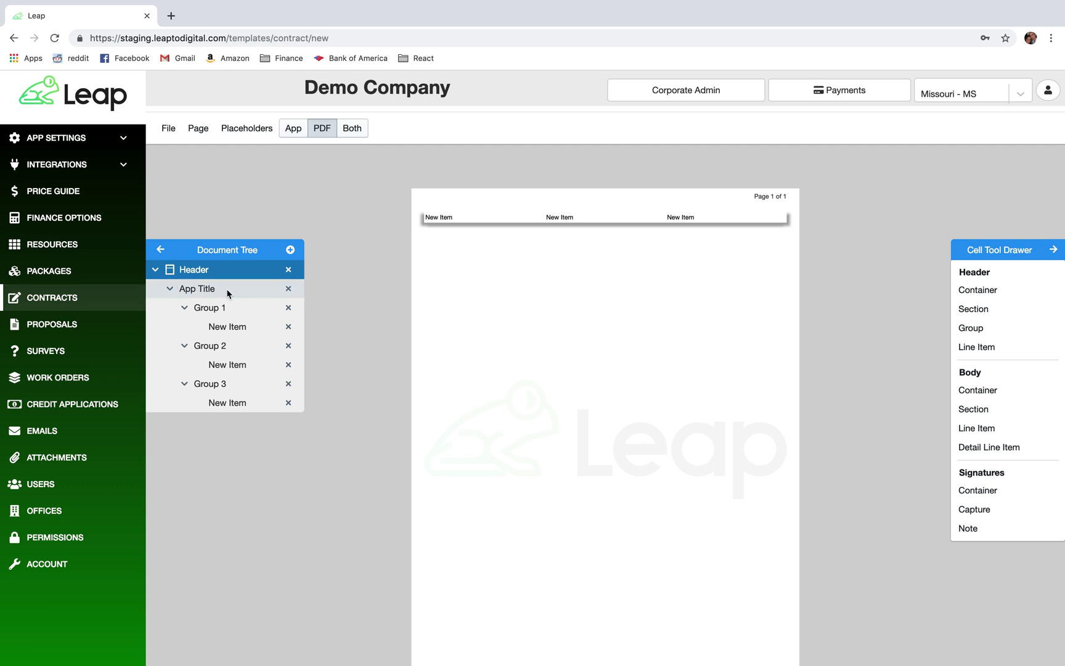
left_click(168, 289)
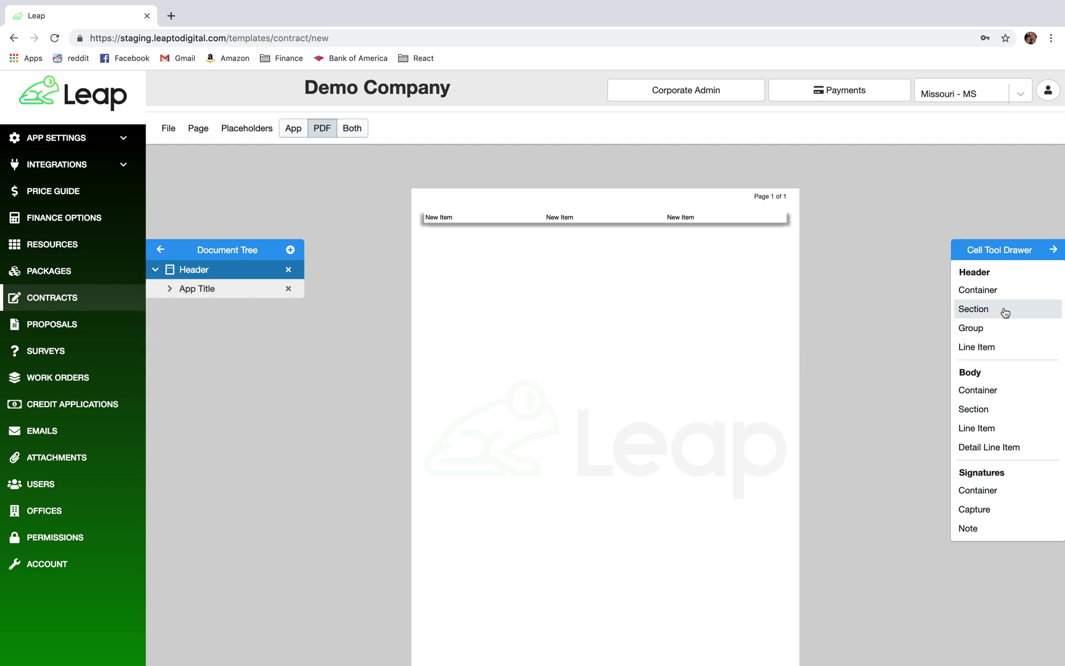
left_click_drag(1004, 310, 652, 234)
left_click_drag(998, 310, 637, 239)
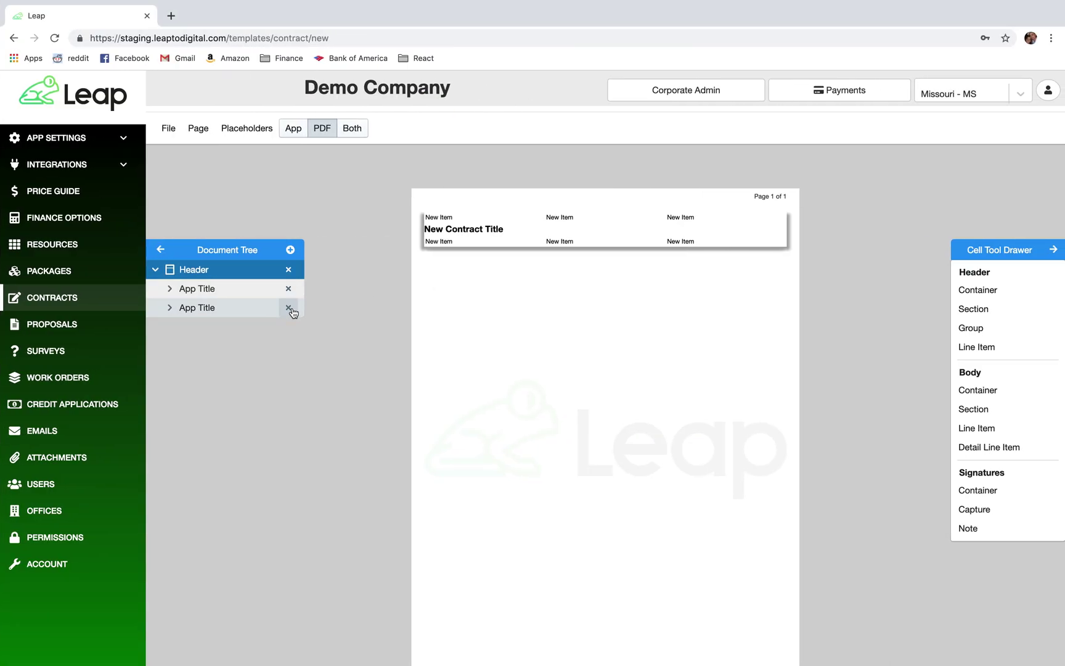
left_click(288, 307)
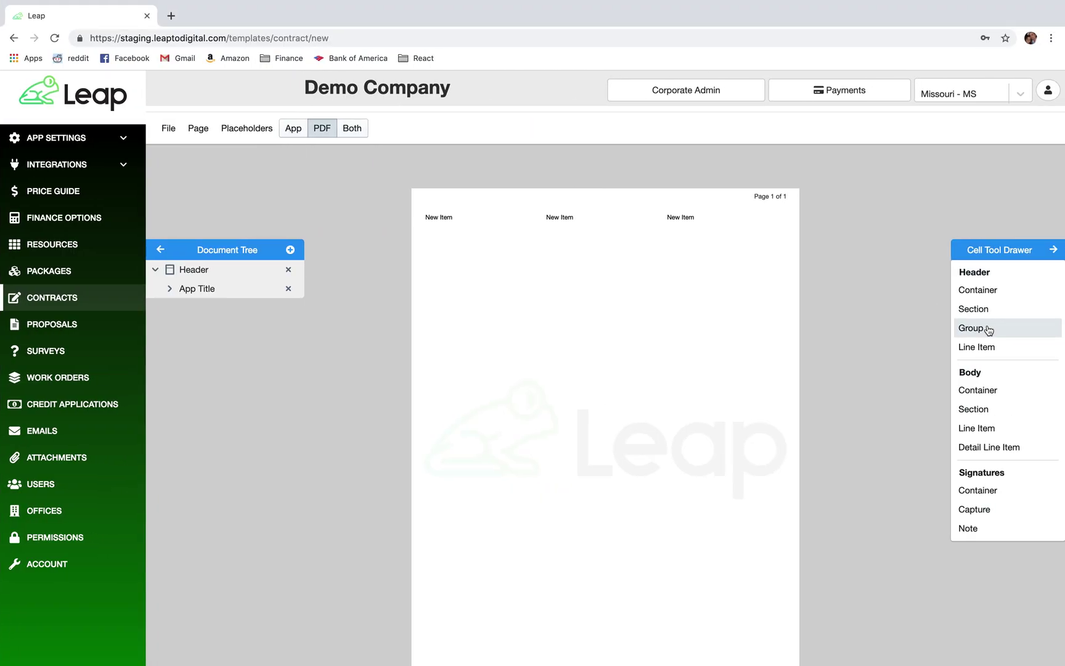
Add two more groups to the header section to make five columns.
left_click_drag(989, 331, 712, 221)
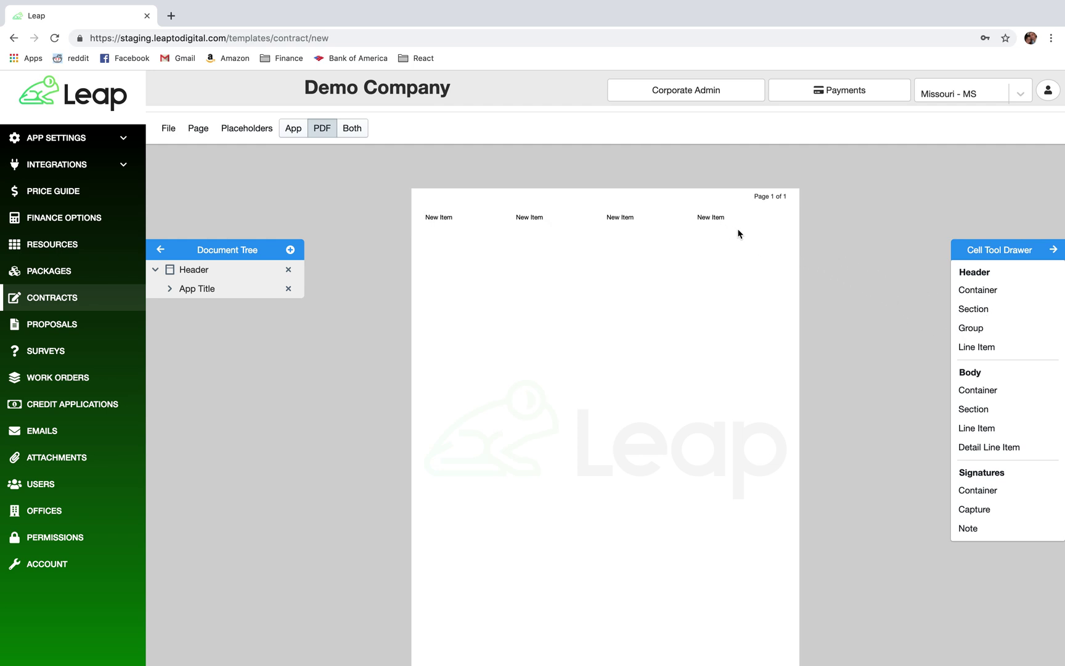
left_click_drag(985, 337, 740, 225)
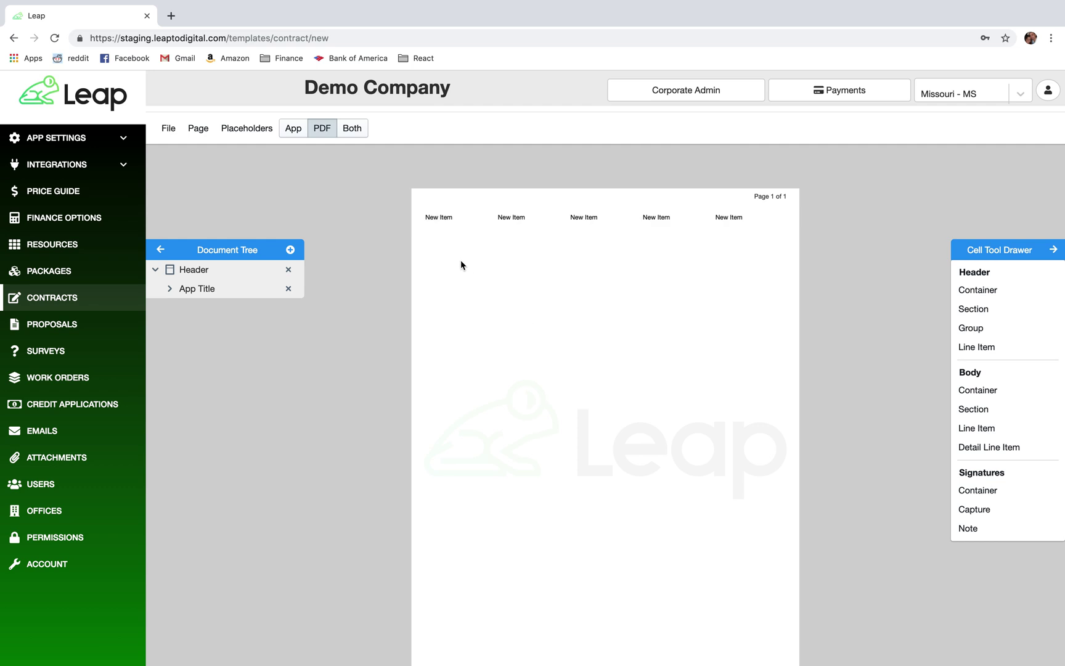
Center the item in Group 3 of the header and set its cell type to Company Logo, checking against the sample contract.
left_click(585, 224)
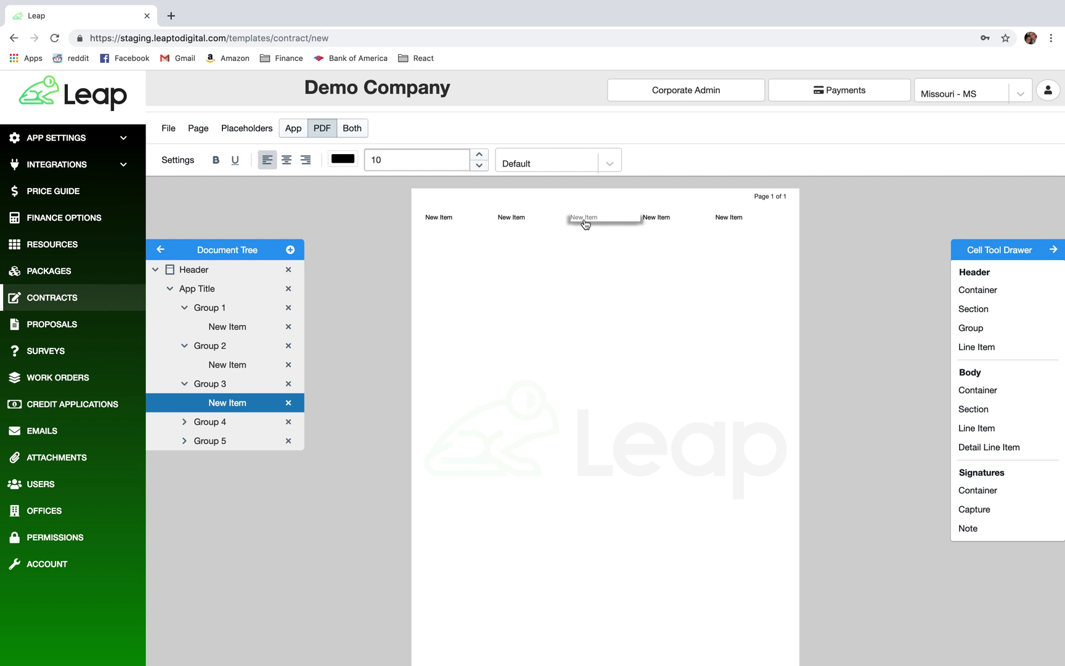
left_click(288, 161)
left_click(178, 162)
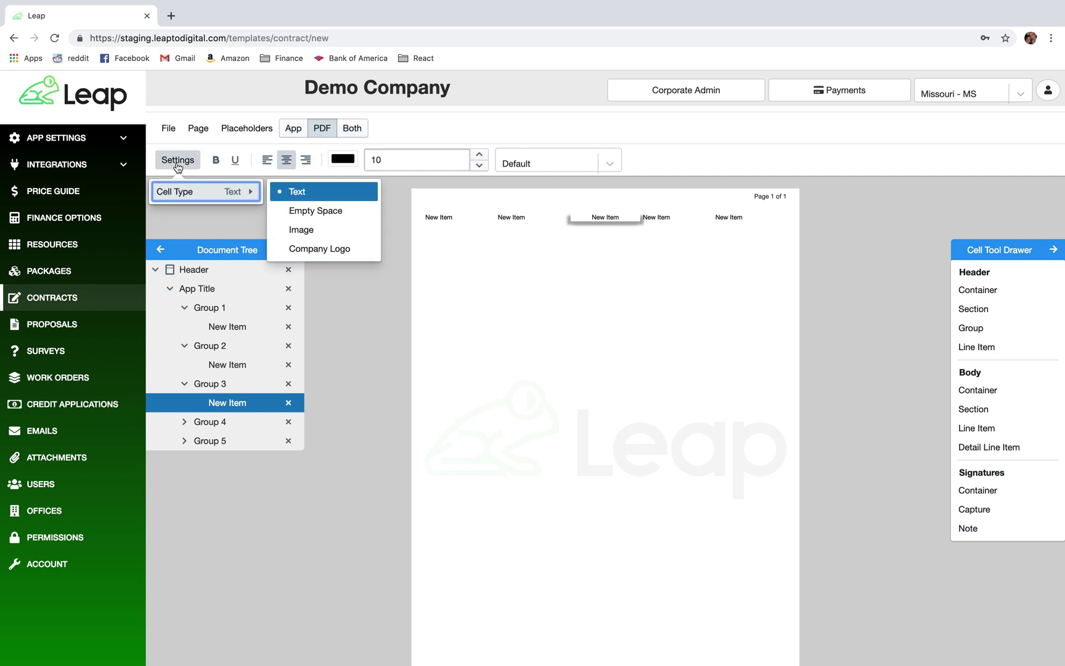
left_click(312, 249)
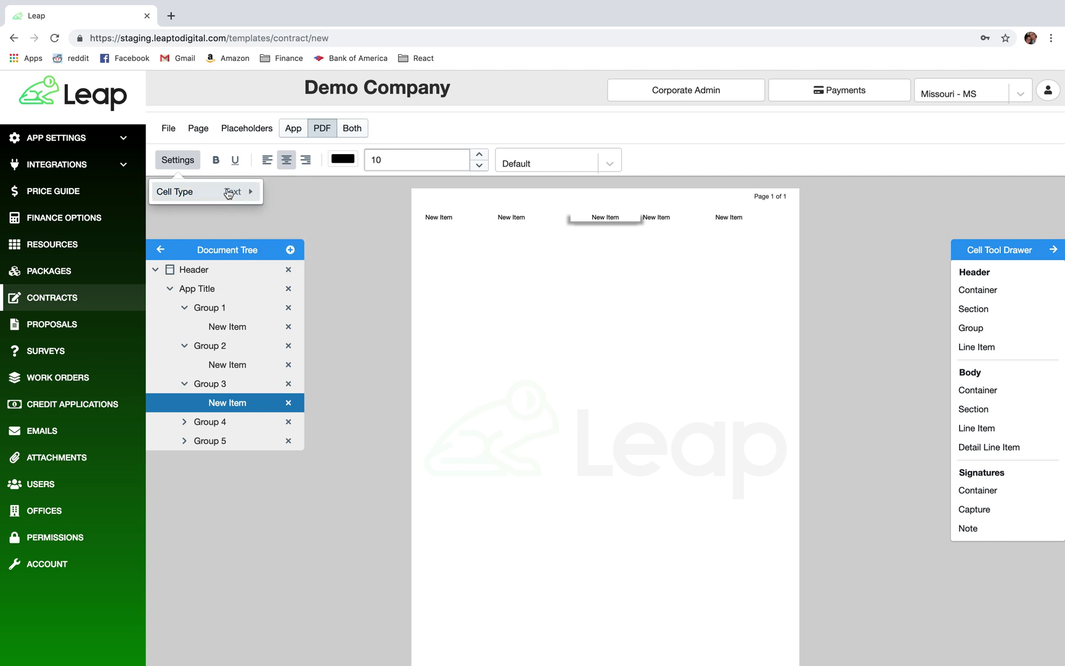
mouse_move(229, 192)
left_click(314, 249)
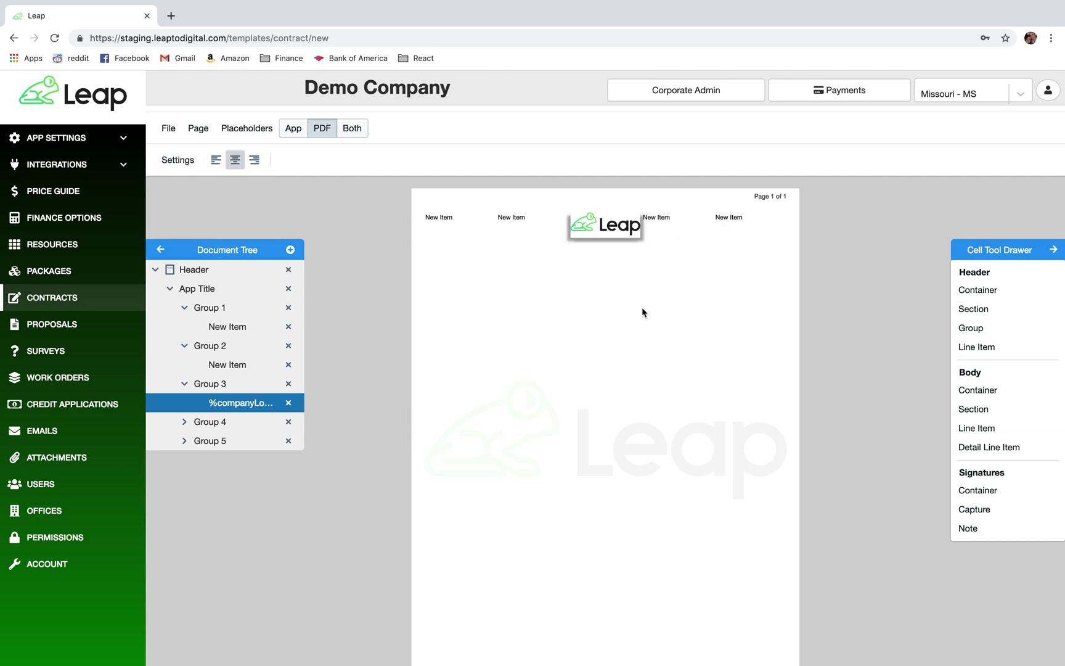
key("ctrl+Left")
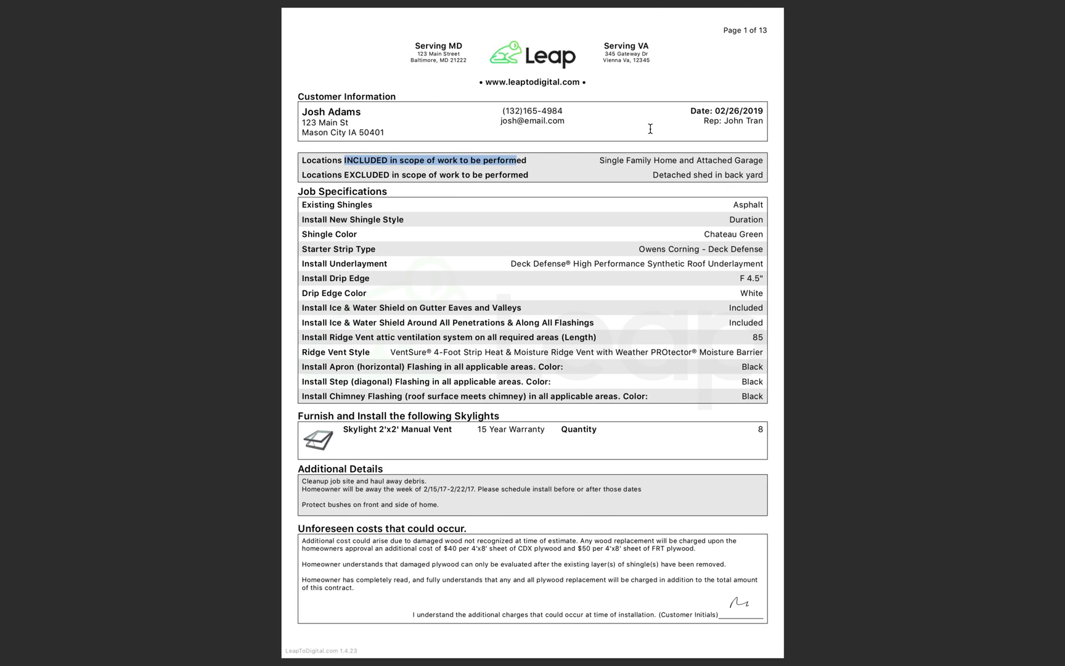
key("ctrl+Right")
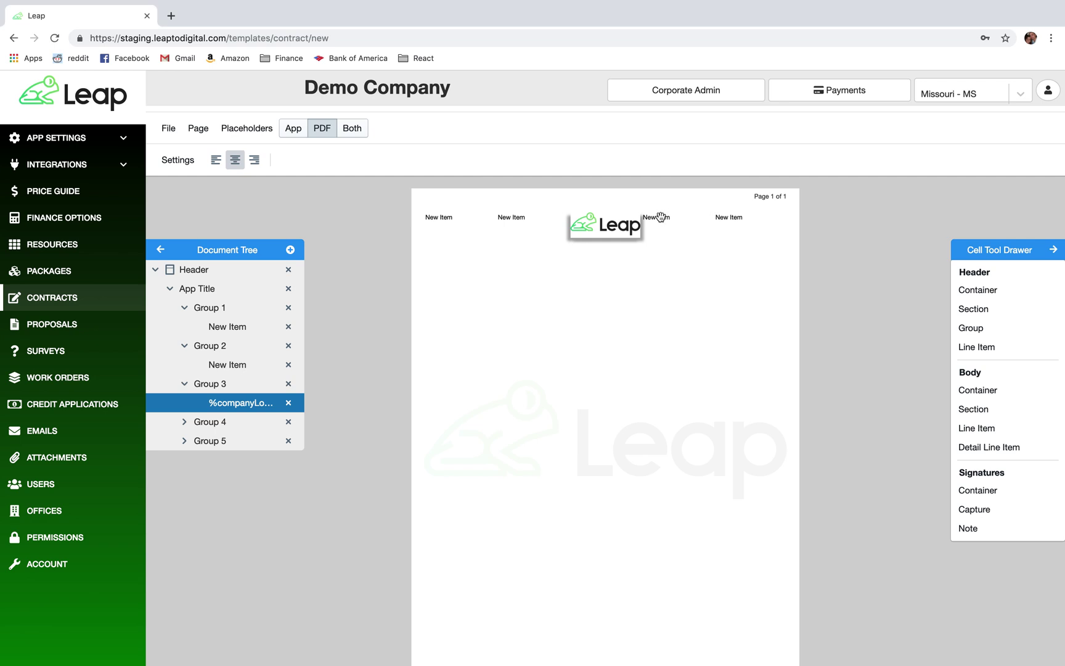
Center the items in Group 4 and Group 2 of the header section.
left_click(663, 223)
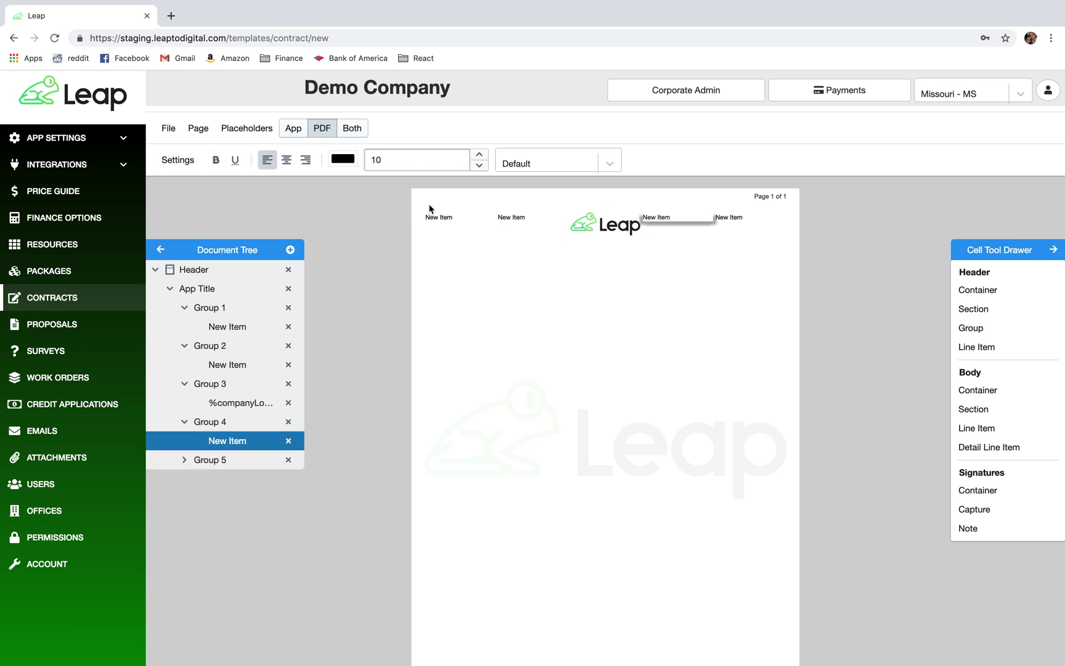
left_click(286, 160)
left_click(512, 219)
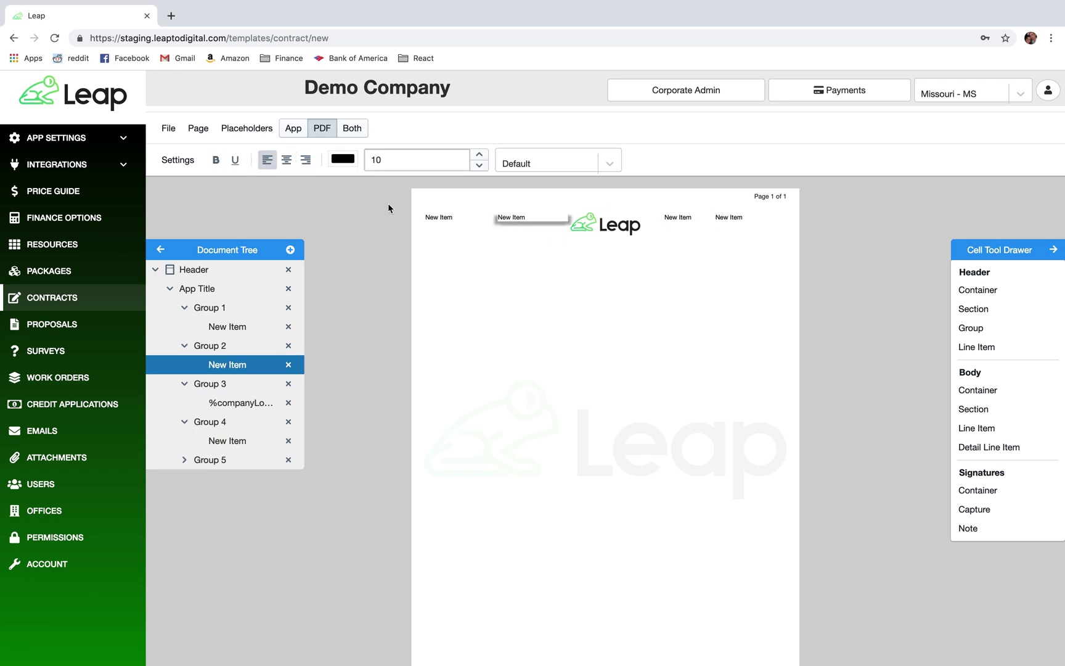
left_click(289, 167)
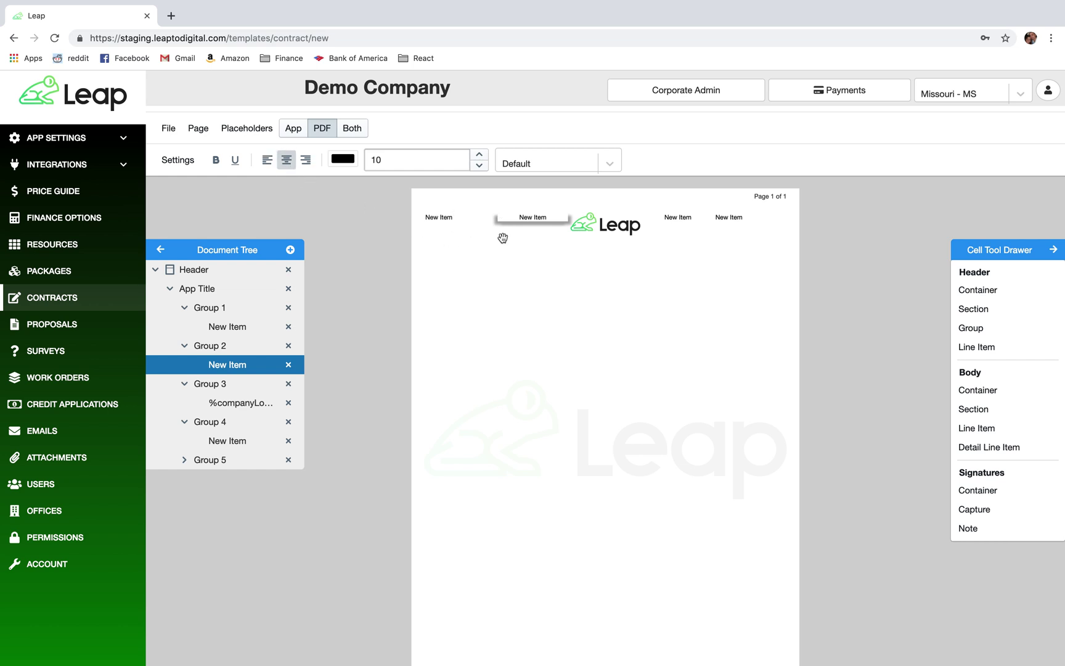
Set the App Title section's border to Inside & Outside.
left_click(214, 291)
left_click(178, 162)
mouse_move(192, 187)
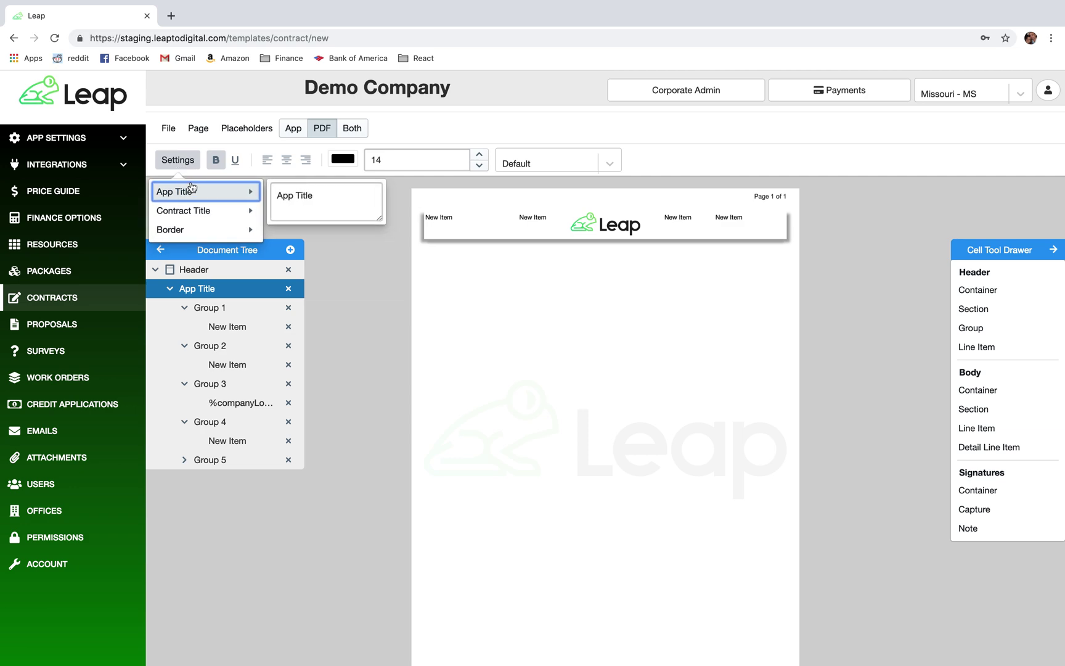
mouse_move(214, 230)
left_click(309, 266)
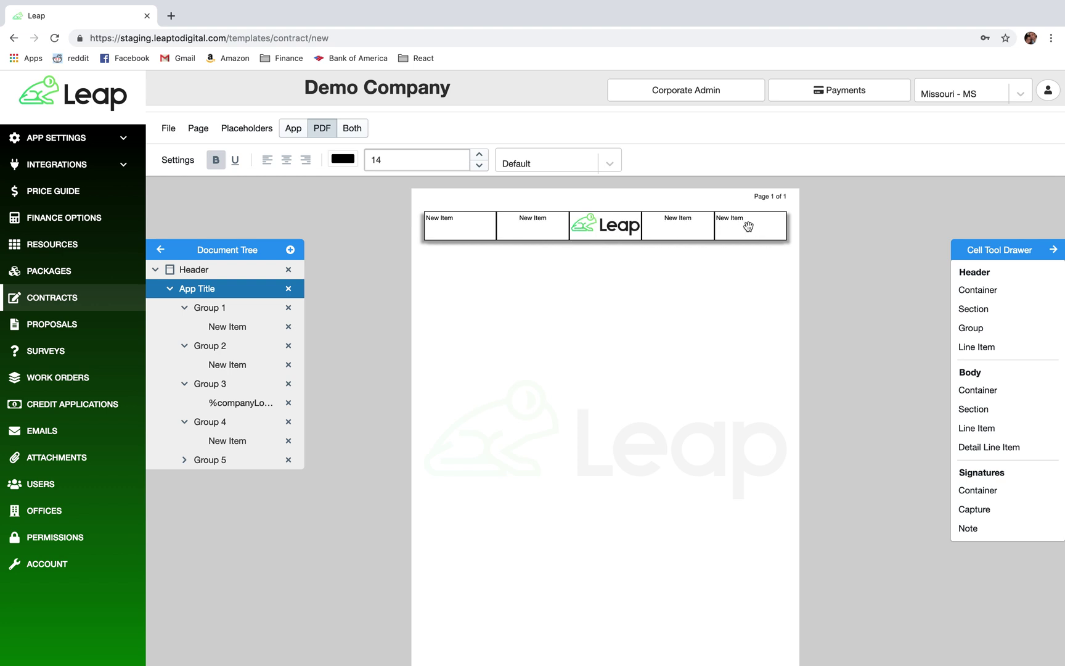
Try different alignments on the item in Group 1 of the header and center it.
left_click(444, 218)
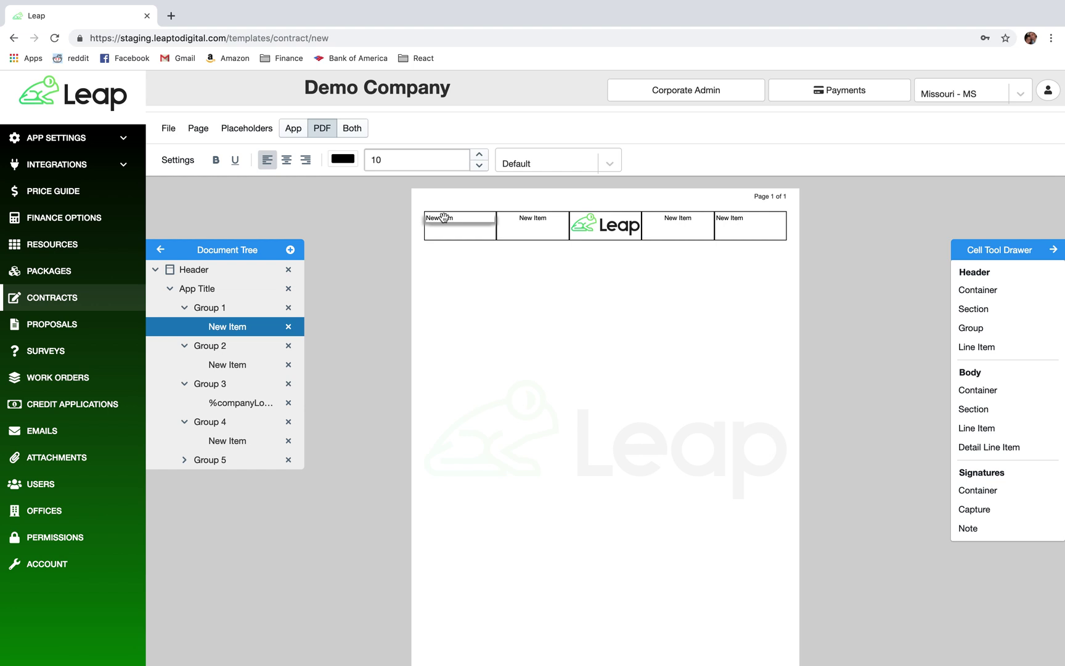
left_click(305, 159)
left_click(285, 160)
left_click(275, 164)
left_click(286, 159)
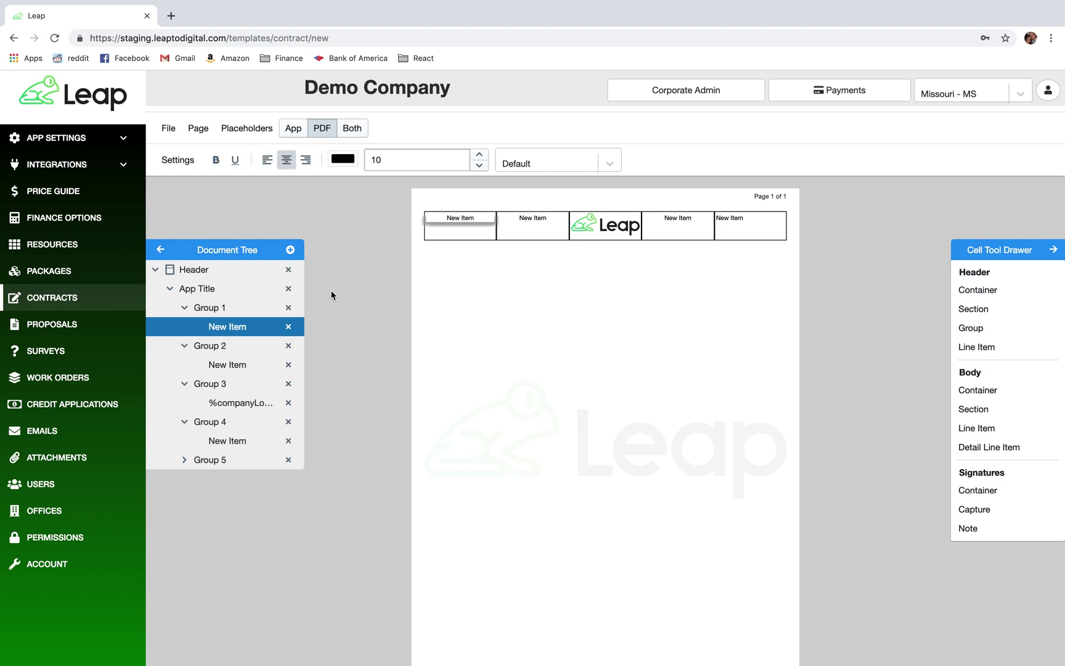
Delete the items in Group 1 and Group 5, keeping both groups as empty outer columns.
left_click(290, 327)
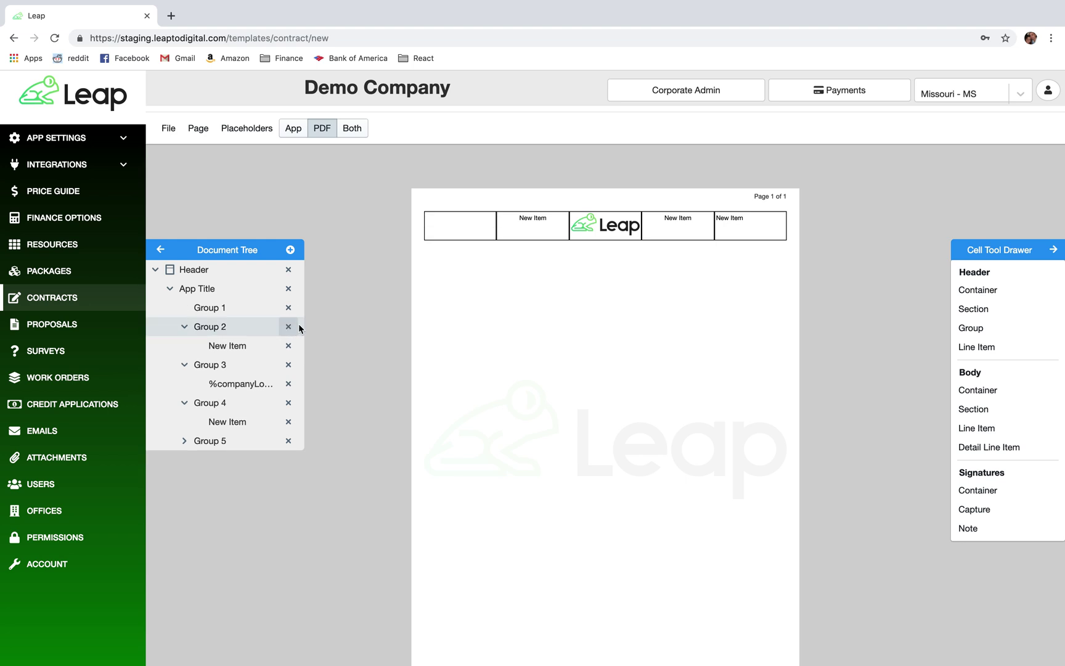
left_click(739, 226)
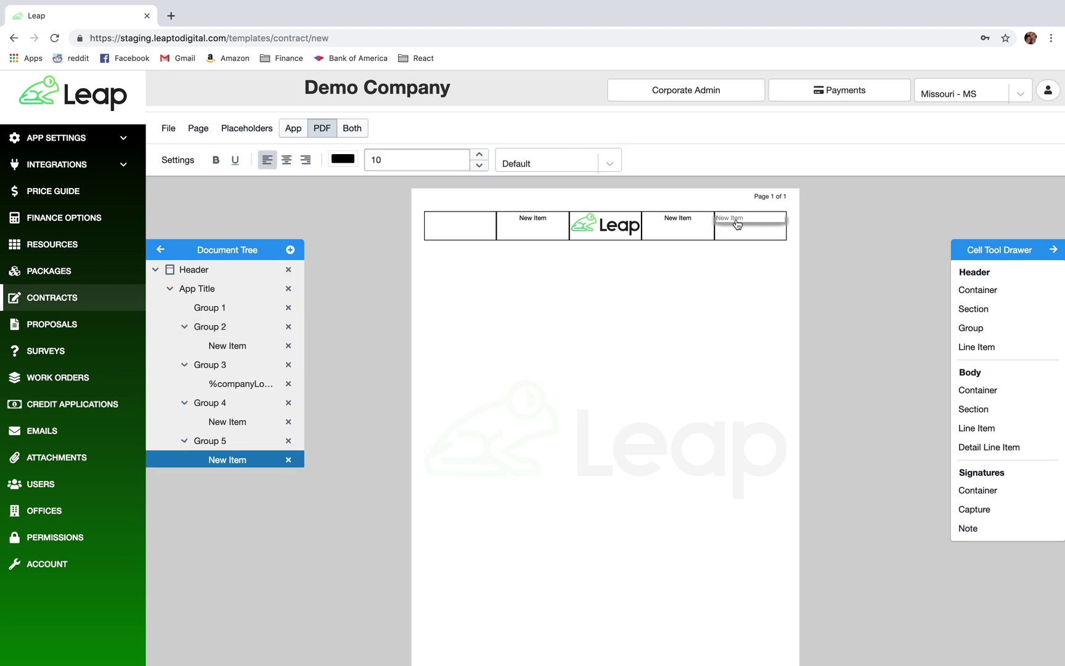
left_click(289, 461)
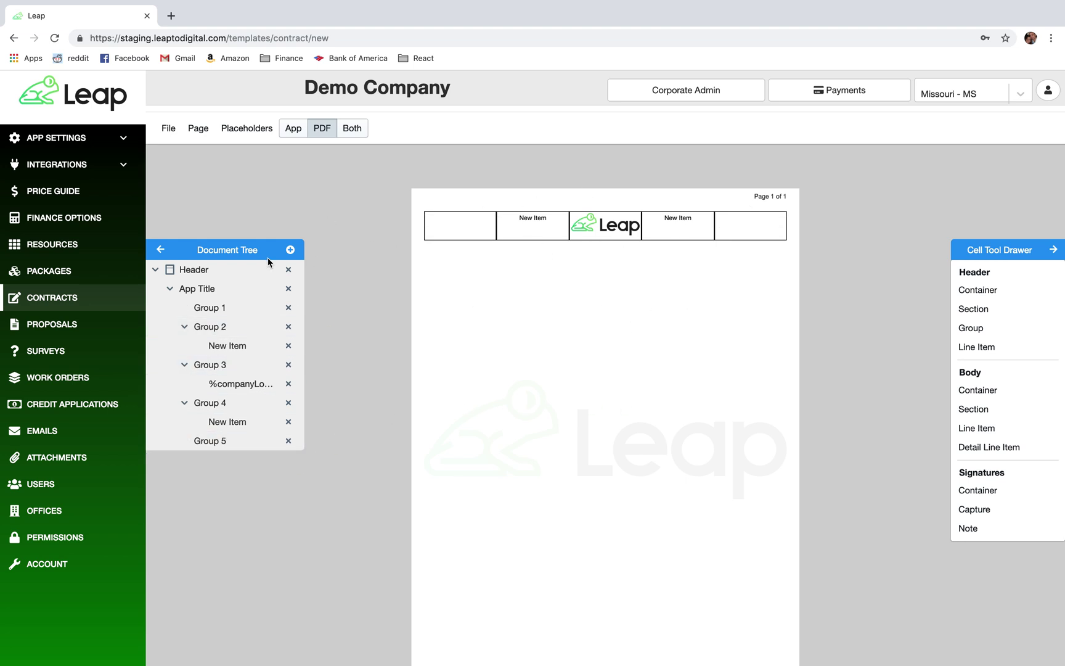
Remove the inside and outside borders from the App Title section.
left_click(254, 288)
left_click(178, 160)
mouse_move(195, 193)
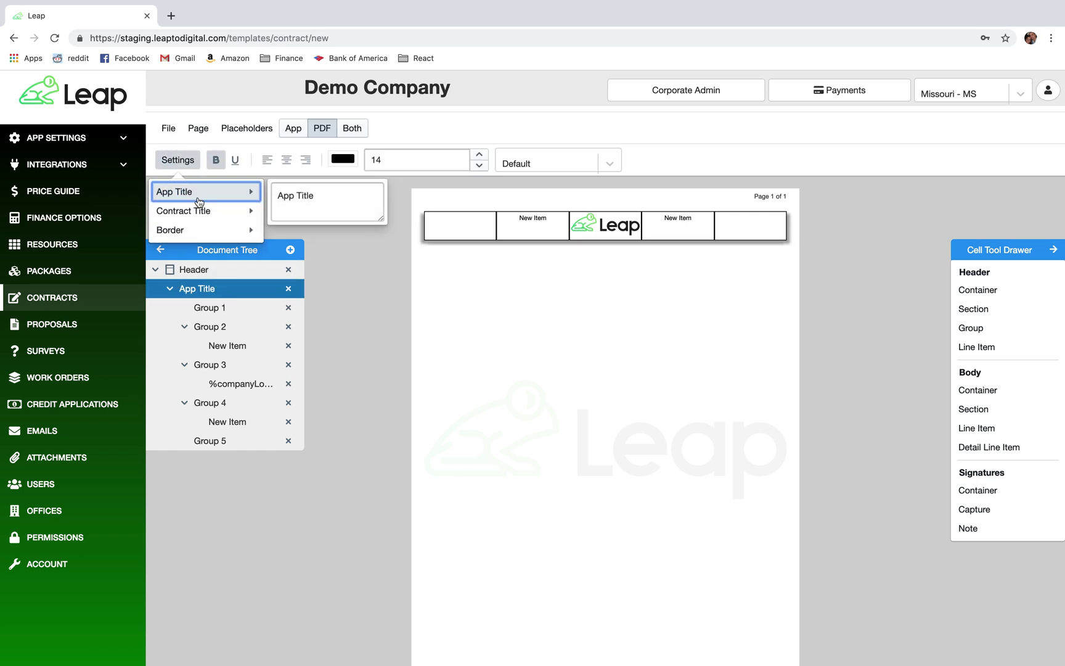
mouse_move(221, 234)
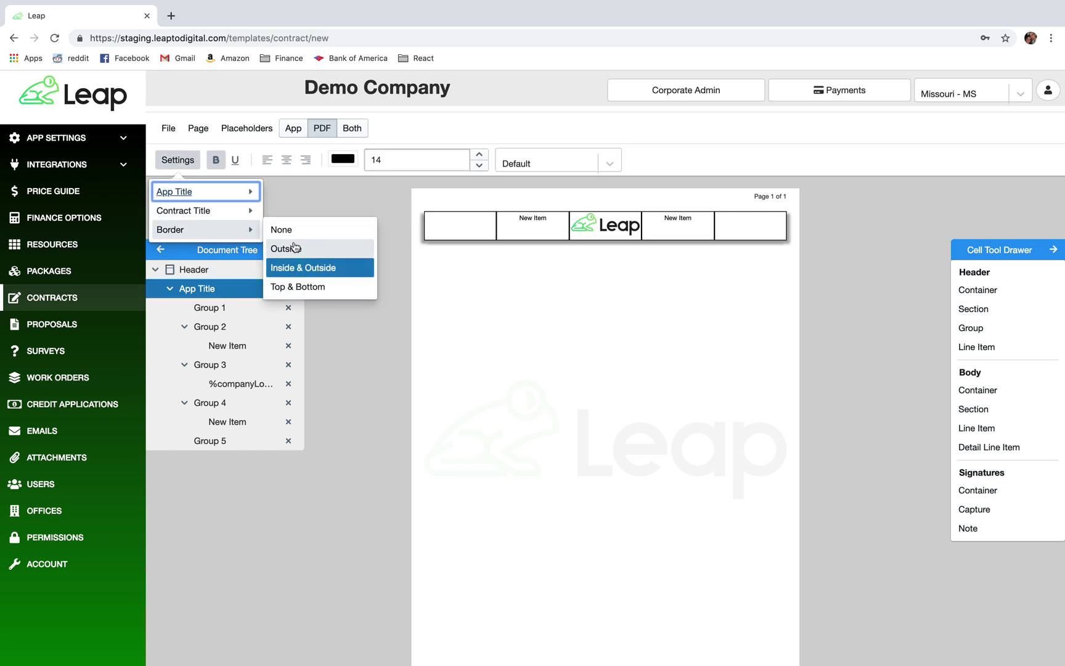
left_click(294, 248)
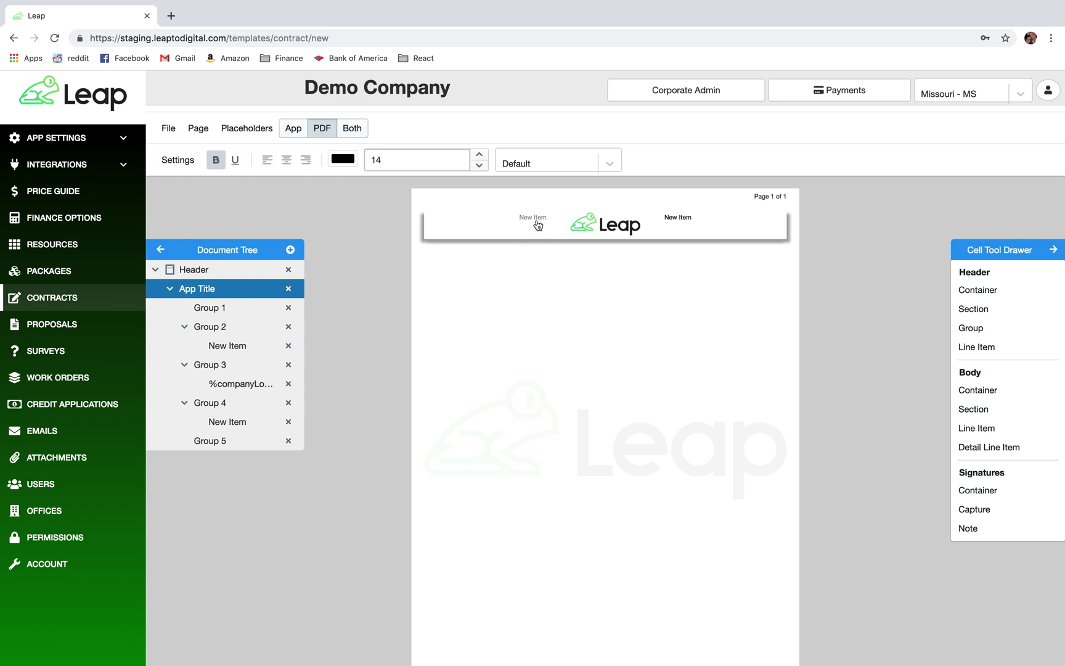
Replace the text of the item in Group 2 with "Serving MD".
left_click(534, 217)
left_click(521, 246)
left_click_drag(522, 248, 481, 245)
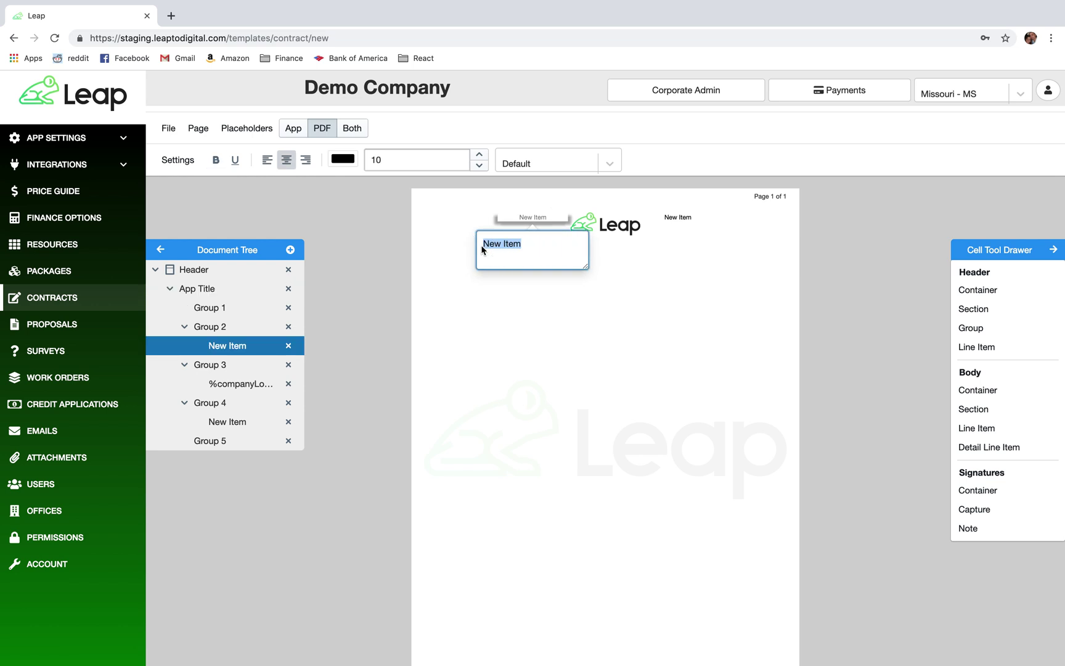
type("SErv")
left_click(588, 348)
Replace the text of the item in Group 4 with "Serving VA".
left_click(677, 219)
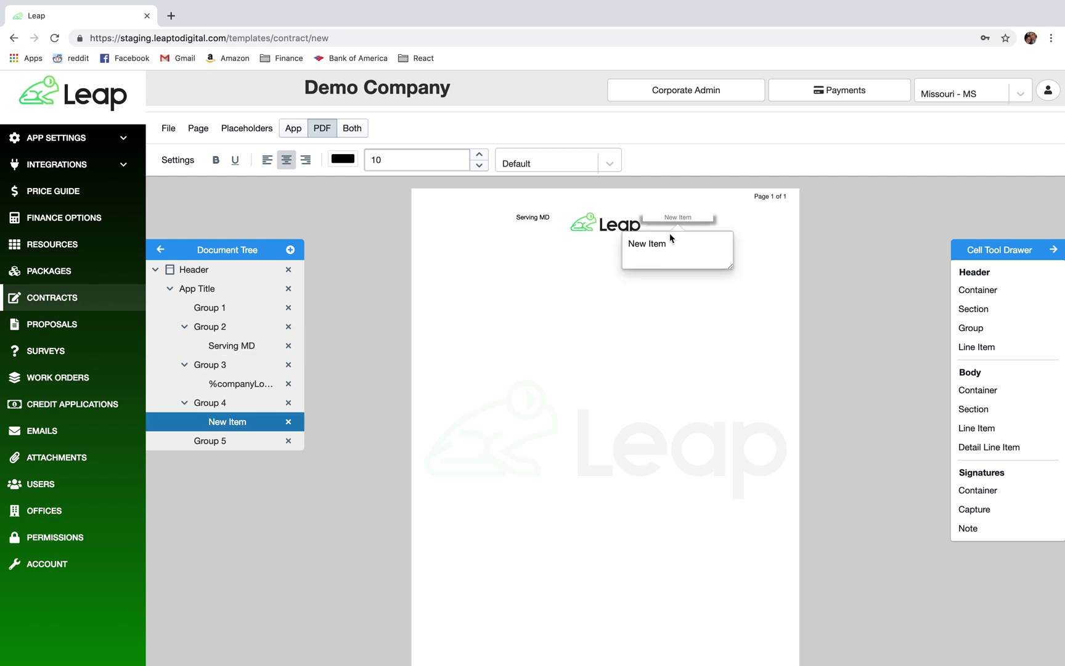
left_click(626, 250)
type("Serving VA")
left_click(650, 398)
Format the "Serving MD" and "Serving VA" headings as bold with font size 12.
left_click(524, 217)
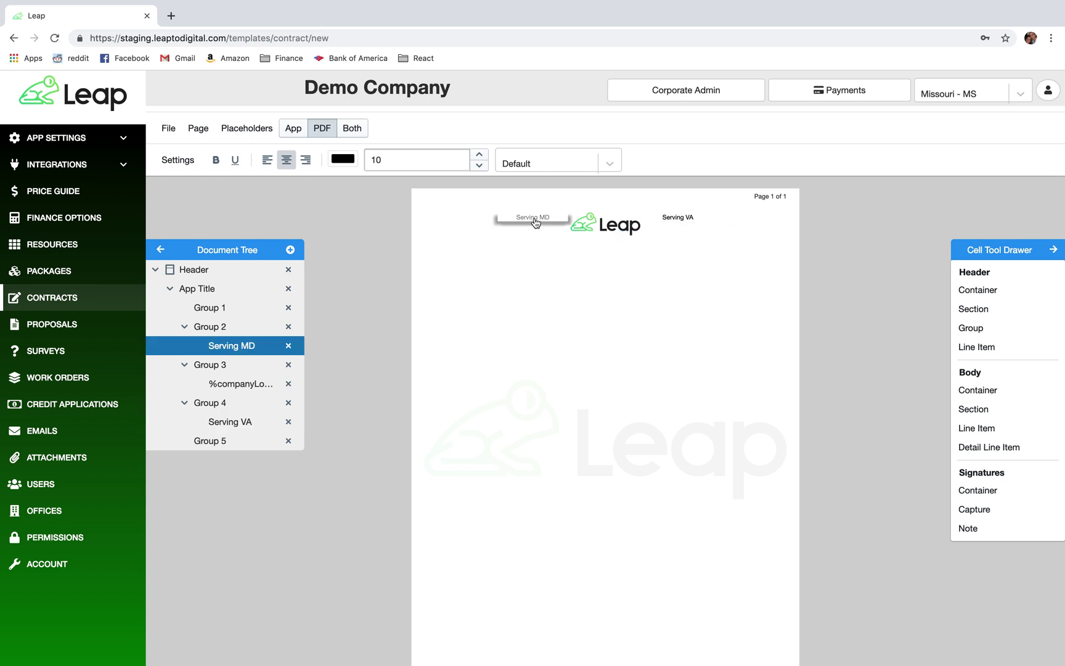
left_click(480, 155)
left_click(479, 155)
left_click(678, 217)
left_click(479, 154)
left_click(479, 155)
left_click(215, 159)
left_click(656, 325)
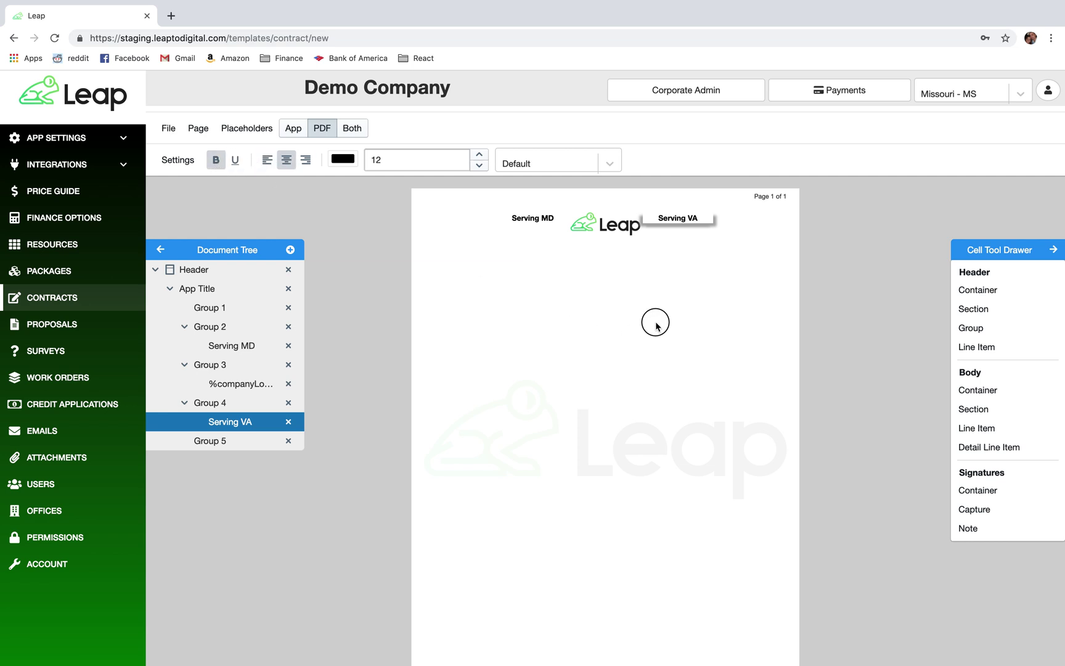
Add two header line items below "Serving MD" in Group 2.
left_click(624, 237)
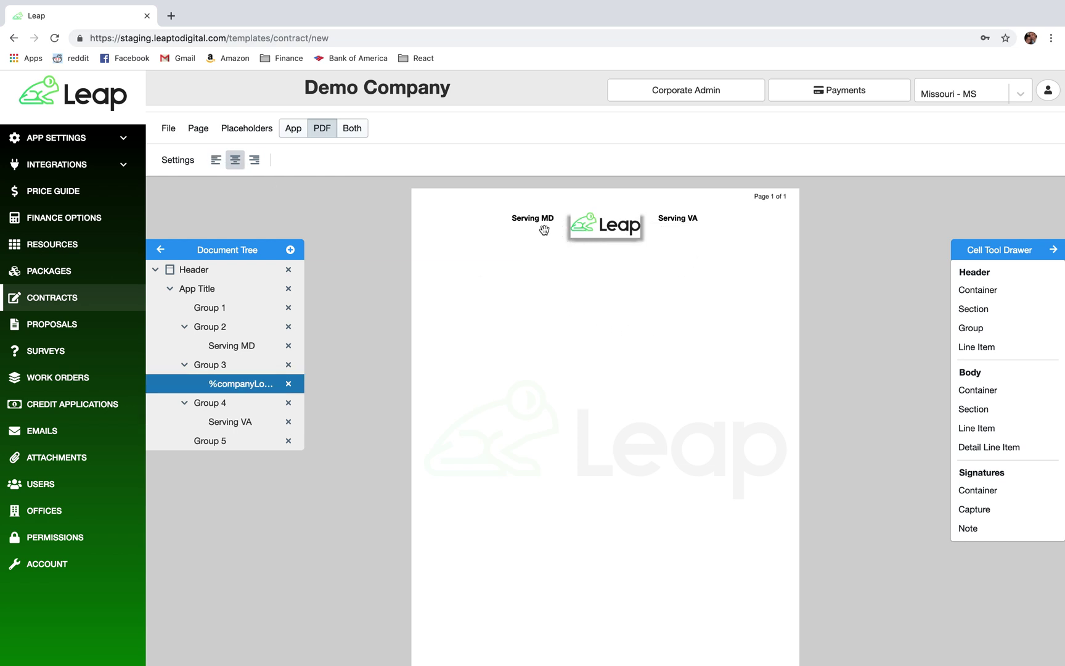
left_click(531, 224)
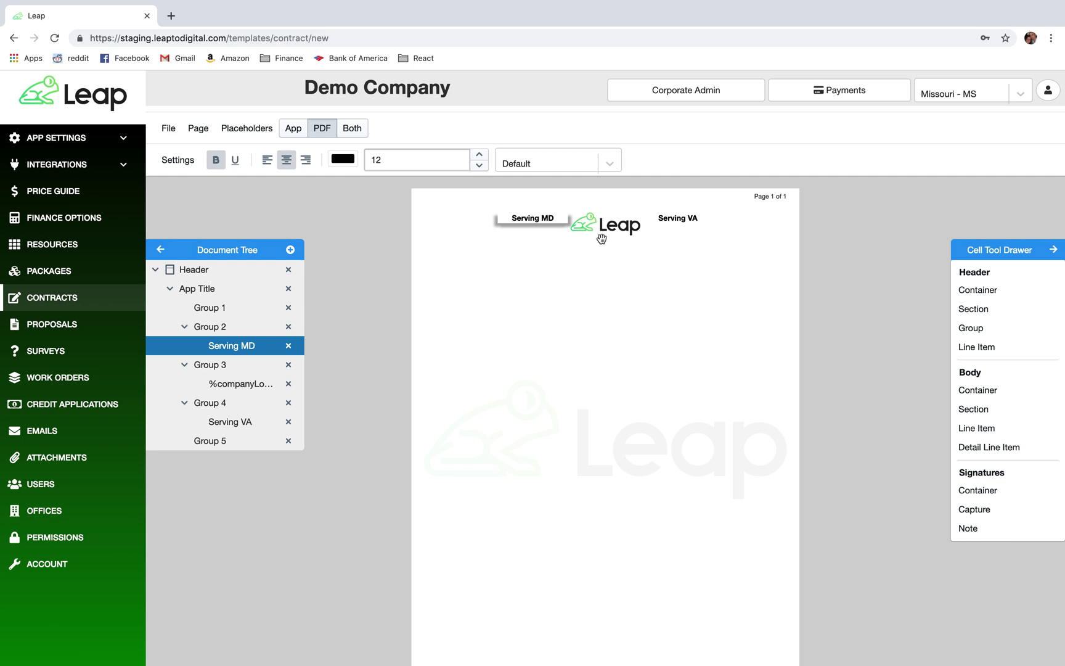
left_click_drag(999, 350, 533, 238)
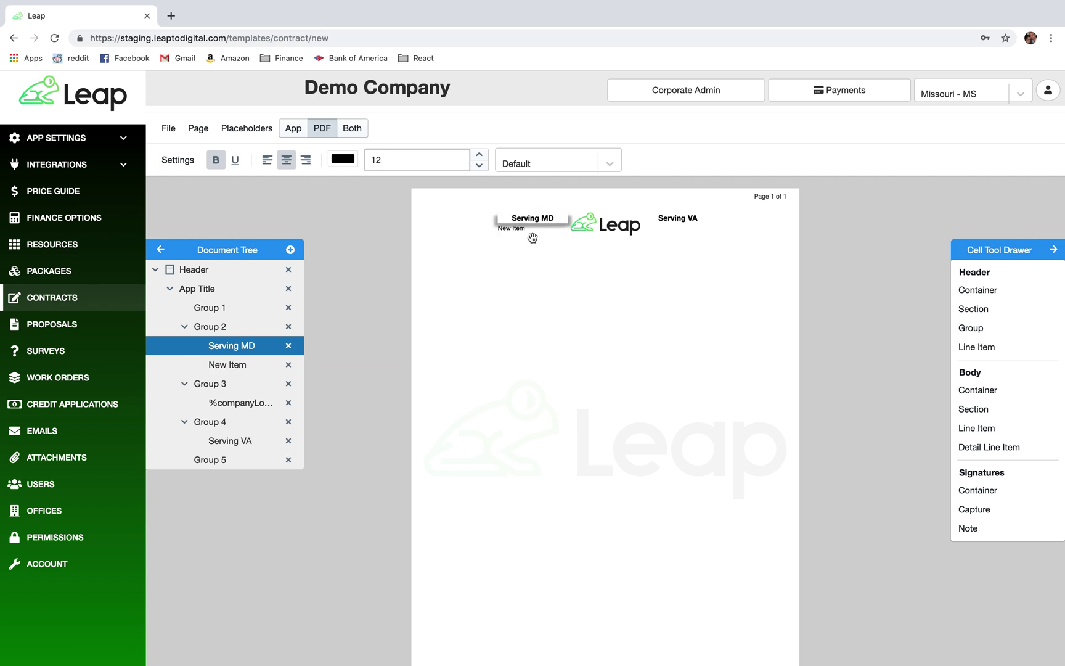
left_click_drag(986, 350, 528, 250)
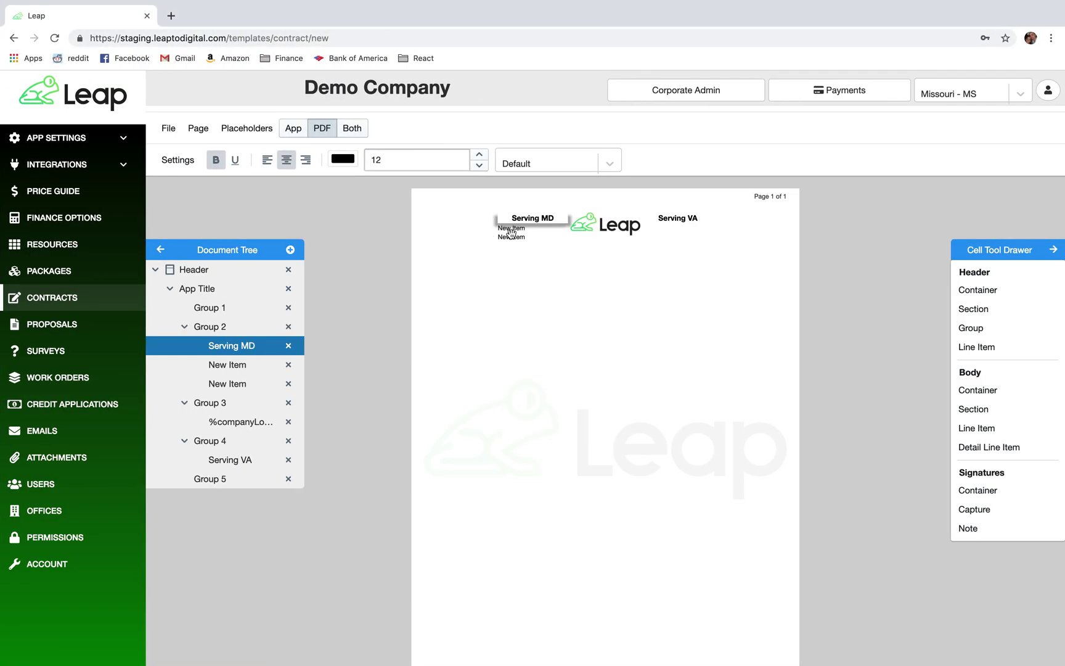
Replace the text of the first new line item under "Serving MD" with the office's street address.
left_click(510, 229)
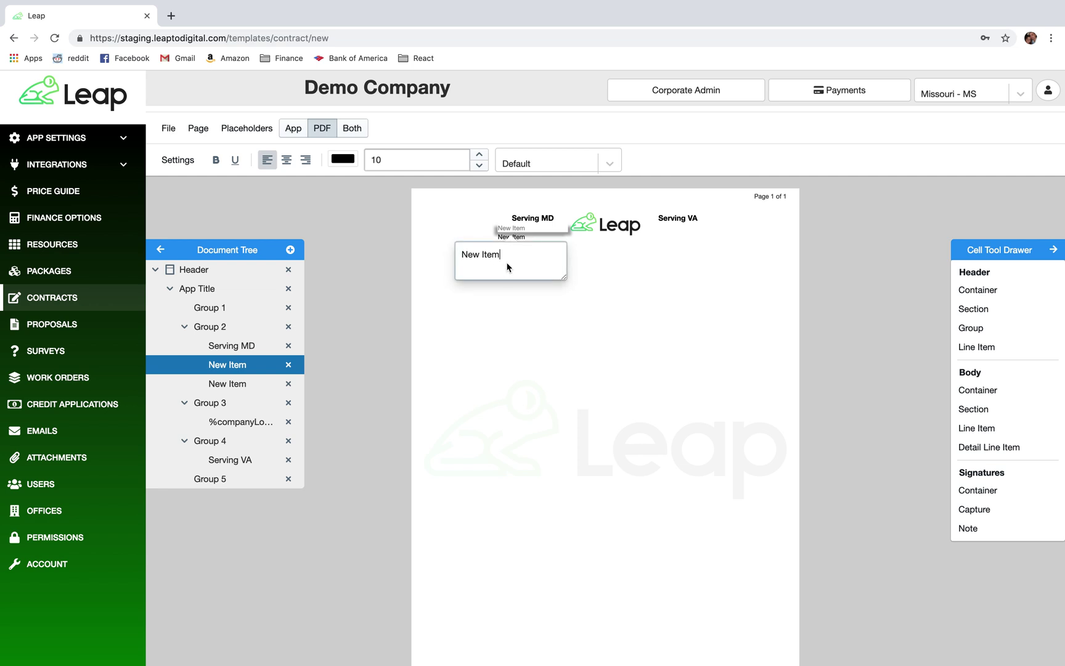
double_click(518, 230)
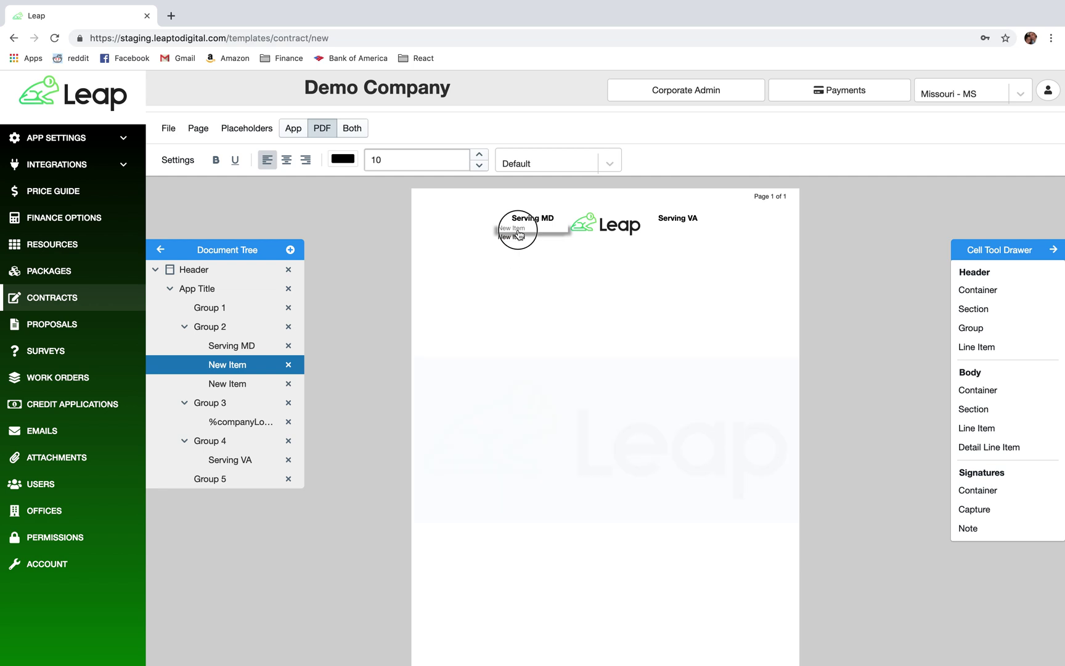
left_click(515, 260)
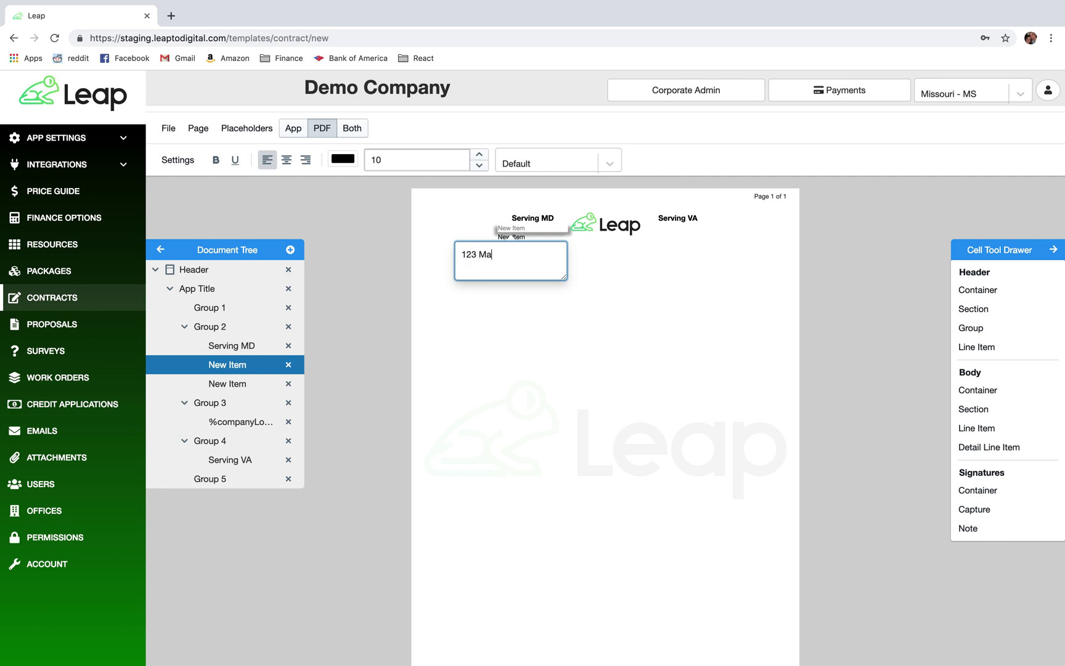
left_click(558, 341)
Replace the text of the second new line item under "Serving MD" with the office's city, state and ZIP code.
double_click(516, 238)
left_click(519, 263)
left_click_drag(502, 269, 461, 269)
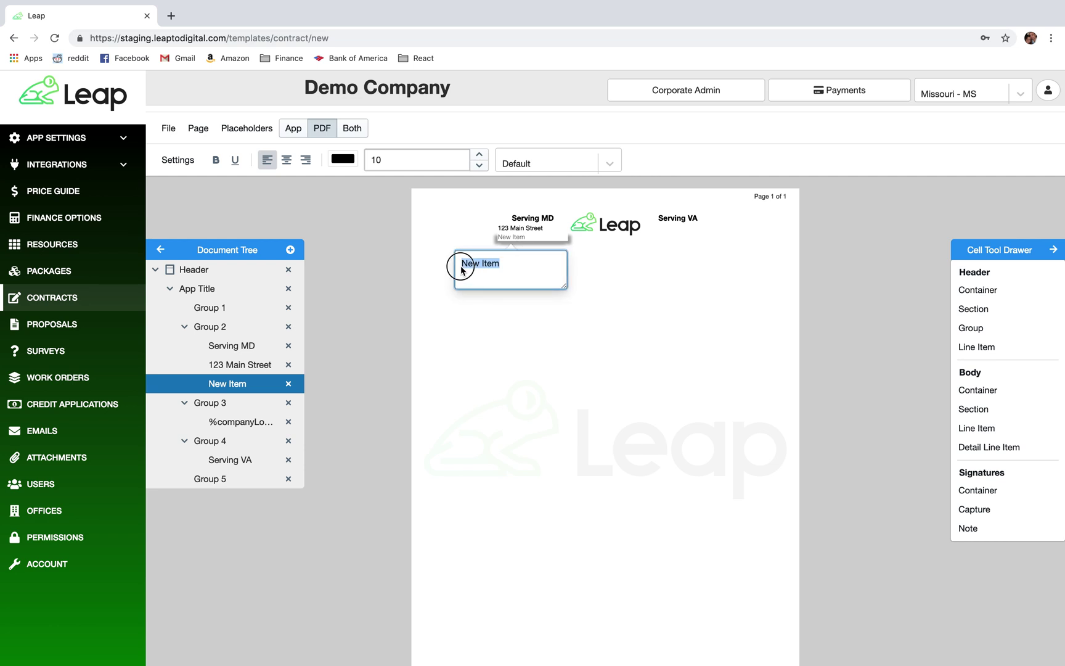
type("BAltimore MD, 21222")
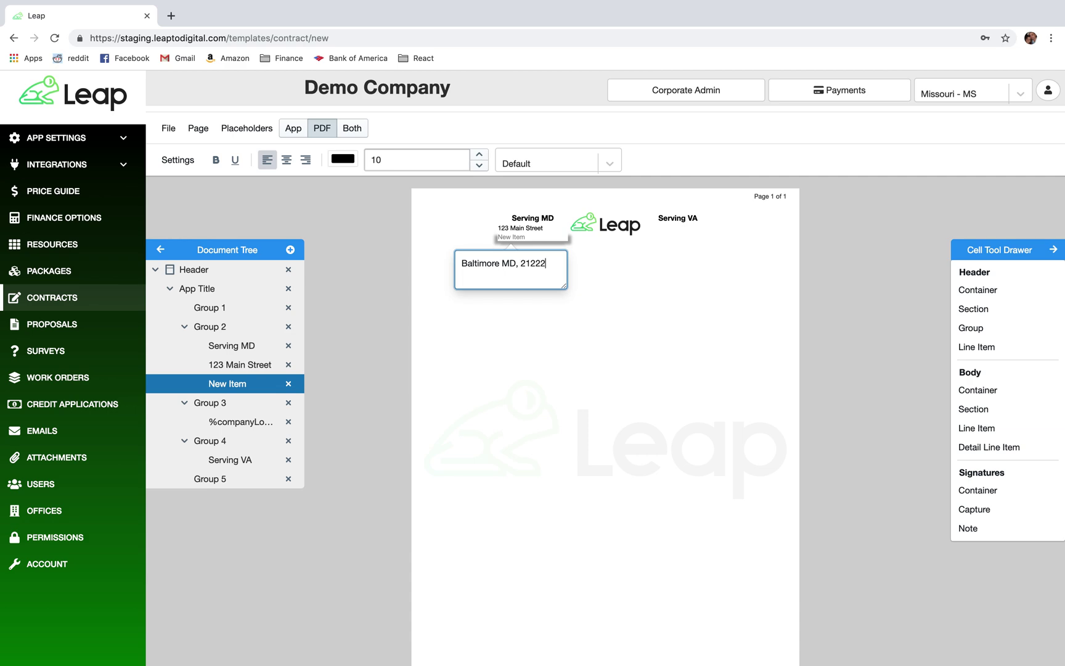
left_click(511, 368)
Center both address lines under "Serving MD".
left_click(539, 233)
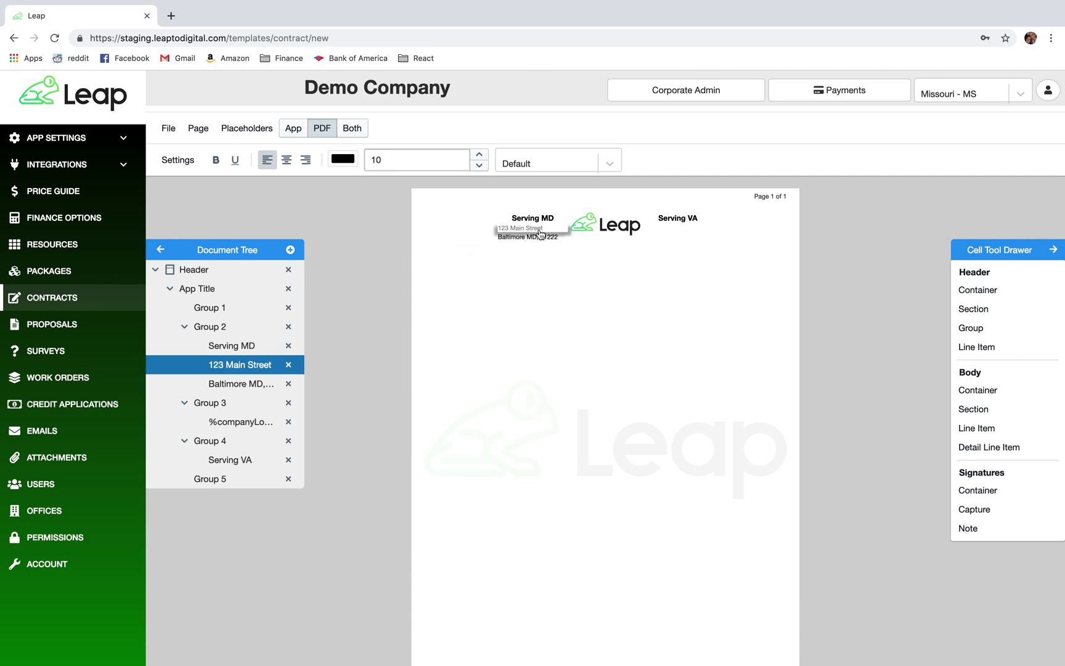
left_click(286, 160)
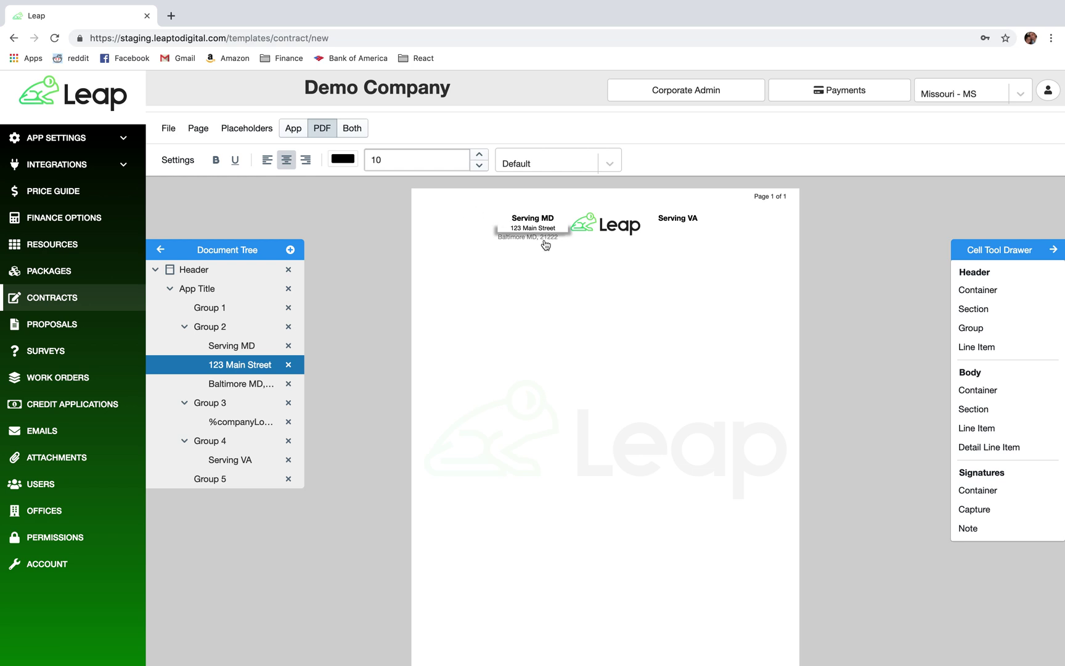
left_click(544, 242)
left_click(286, 160)
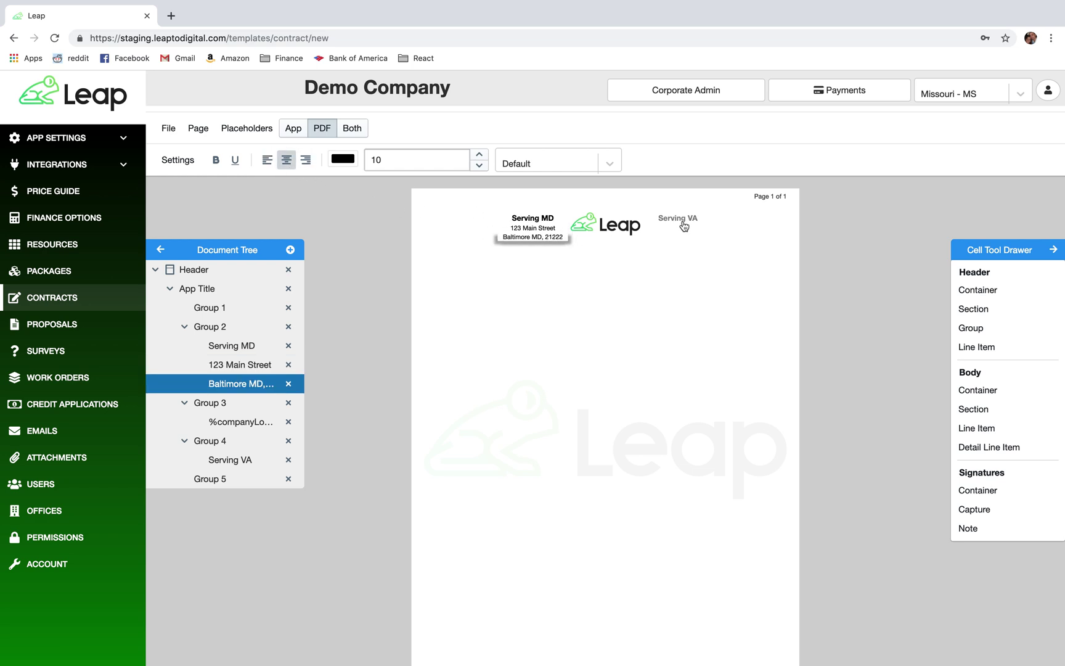
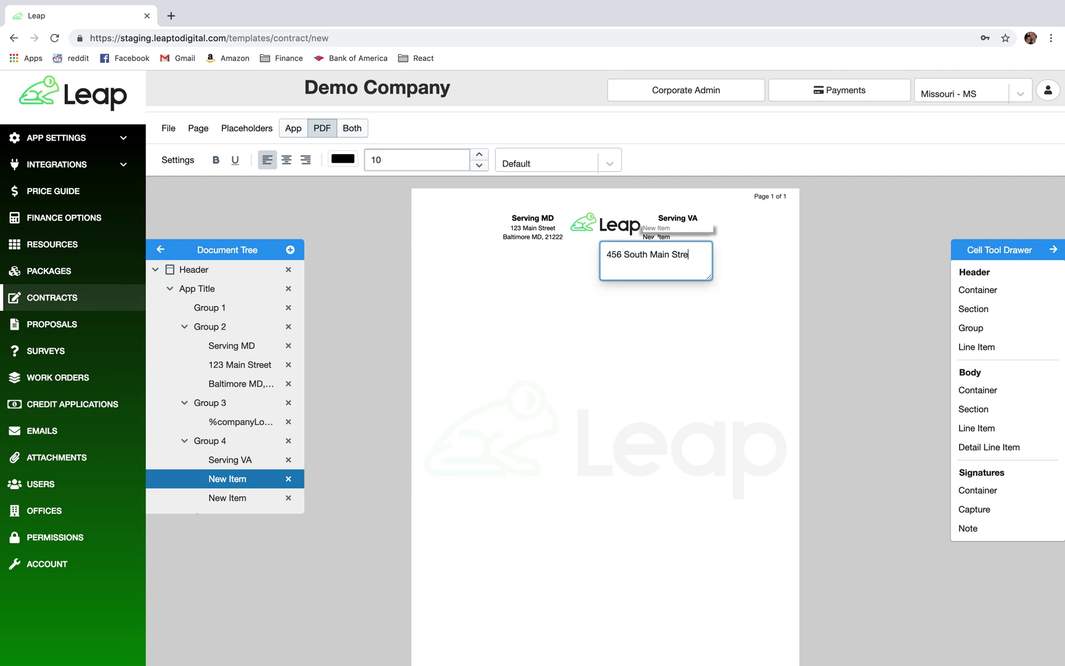
Finish the street address in the first new line under "Serving VA" and center both new lines.
left_click(671, 285)
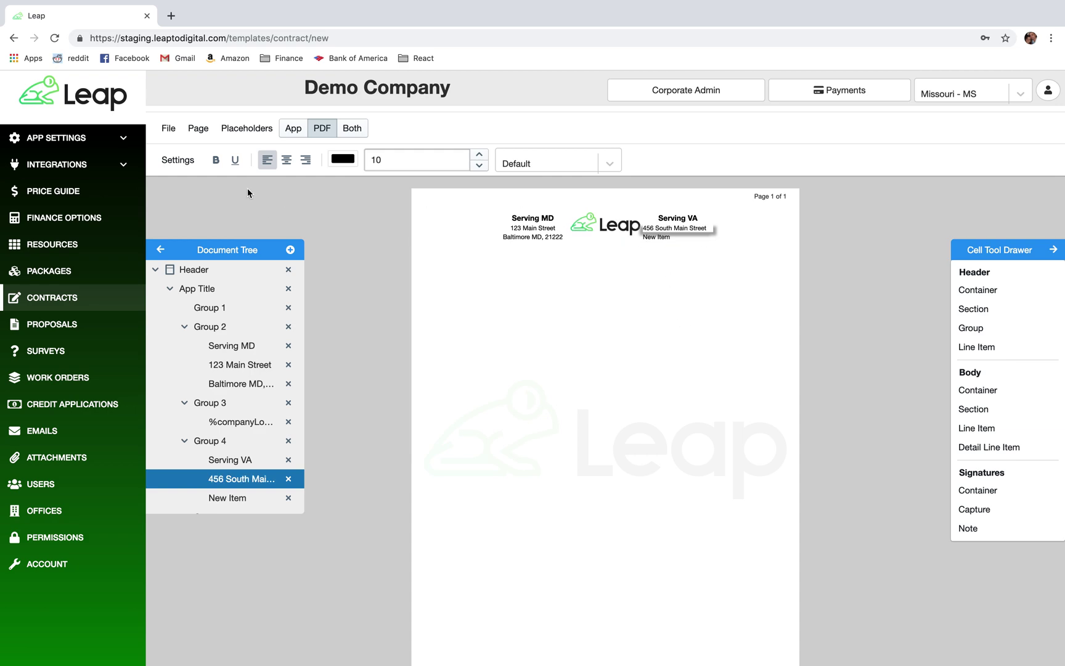
left_click(661, 239)
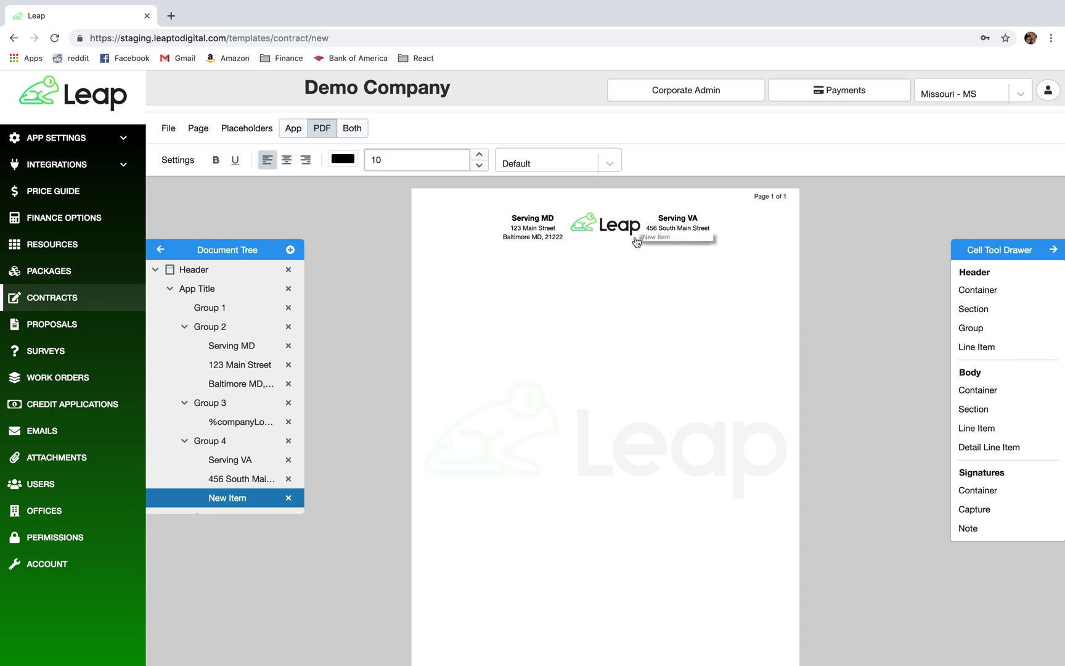
left_click(288, 161)
Replace the text of the second new line item under "Serving VA" with the office's city, state and ZIP code.
left_click(673, 243)
left_click_drag(678, 265, 632, 265)
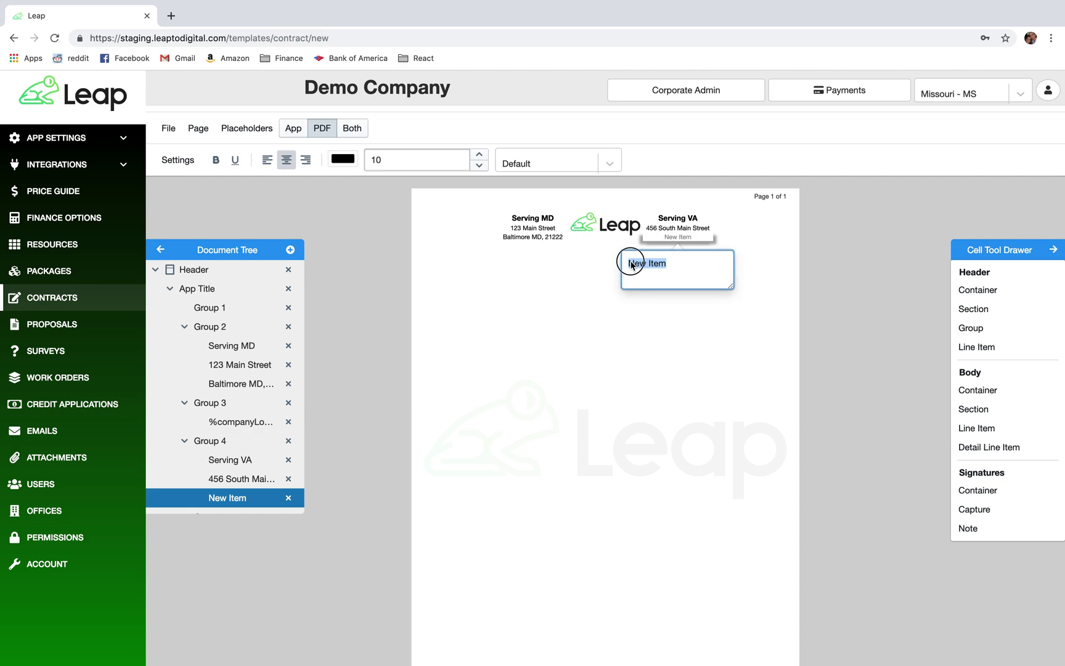
type("Fairfax VA, 22222")
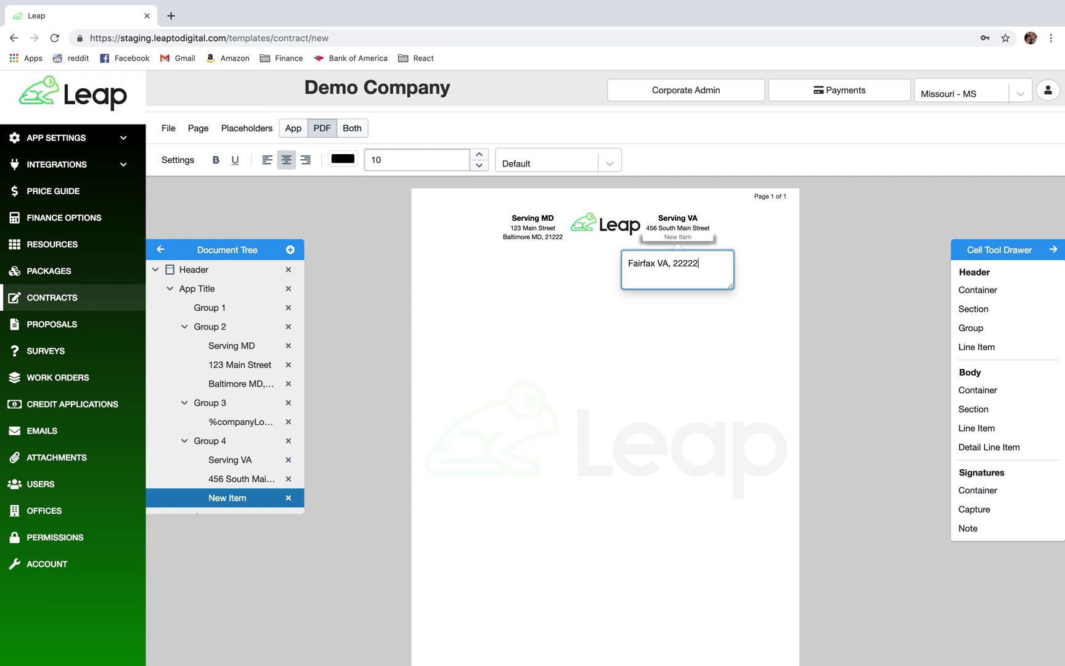
left_click(657, 318)
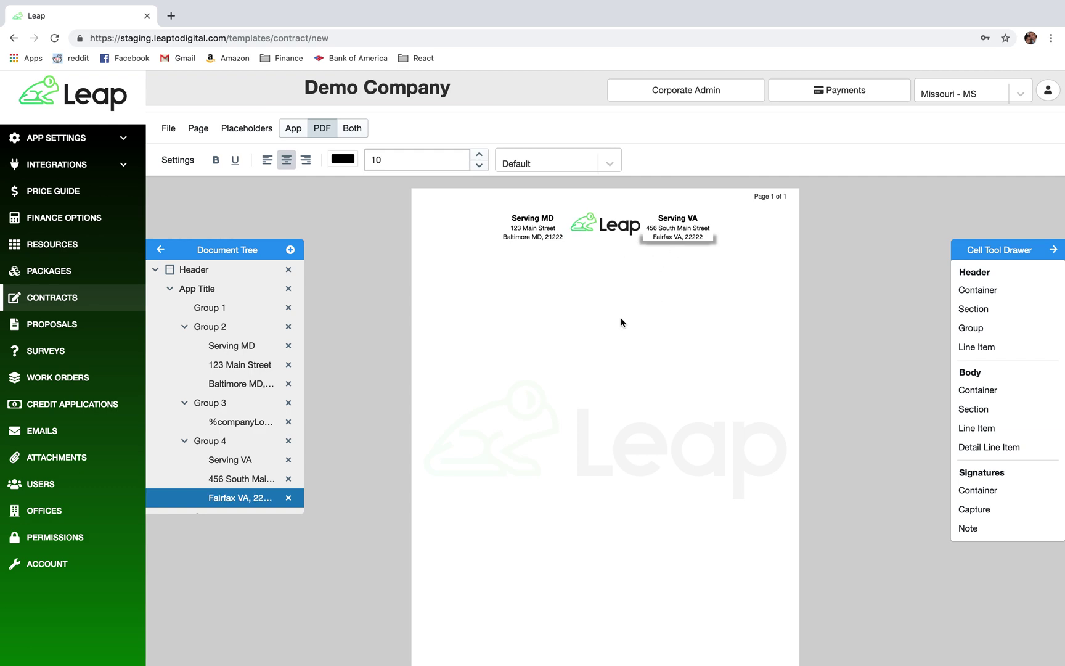
Add a section to the header below the logo and address row and clear its contract title.
left_click(207, 270)
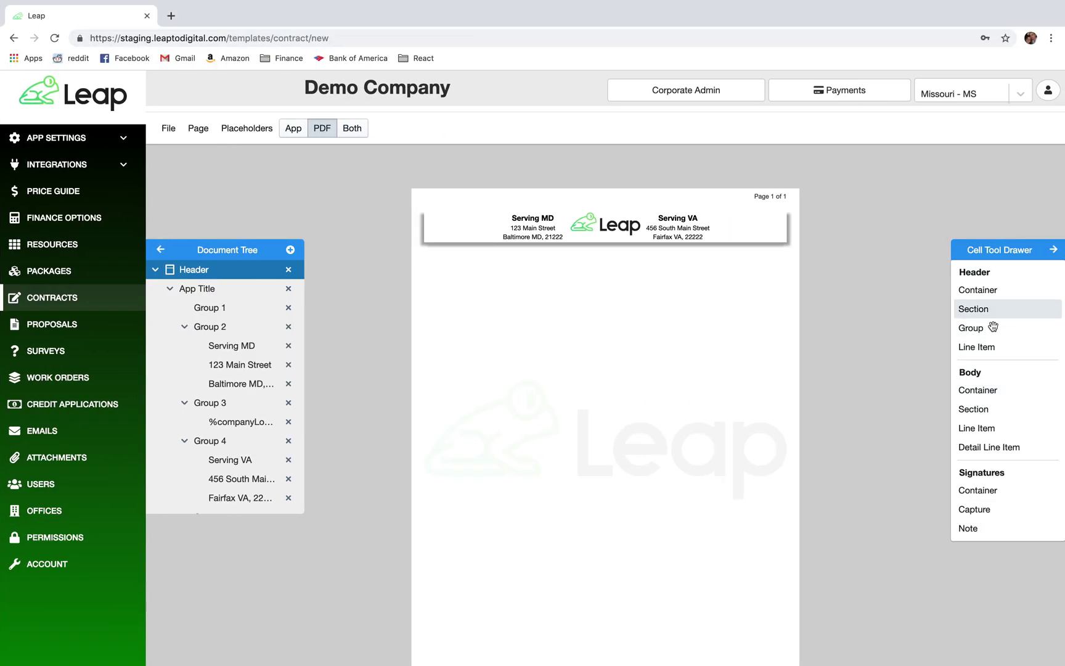
left_click_drag(993, 313, 666, 250)
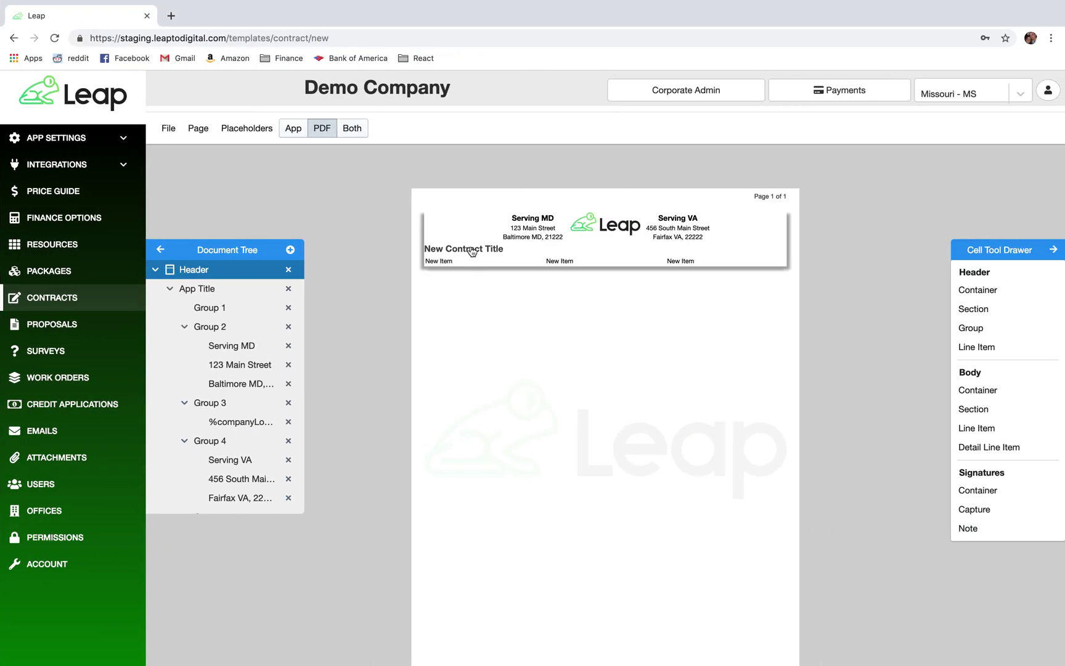
left_click(476, 253)
left_click(480, 255)
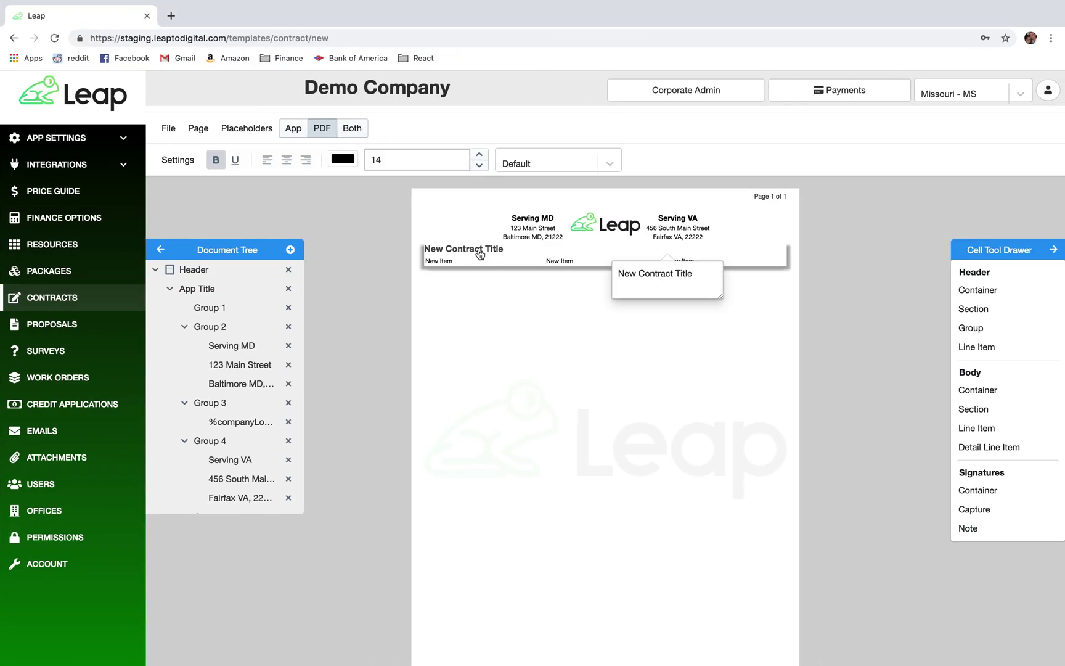
left_click_drag(700, 276, 613, 278)
key("BackSpace")
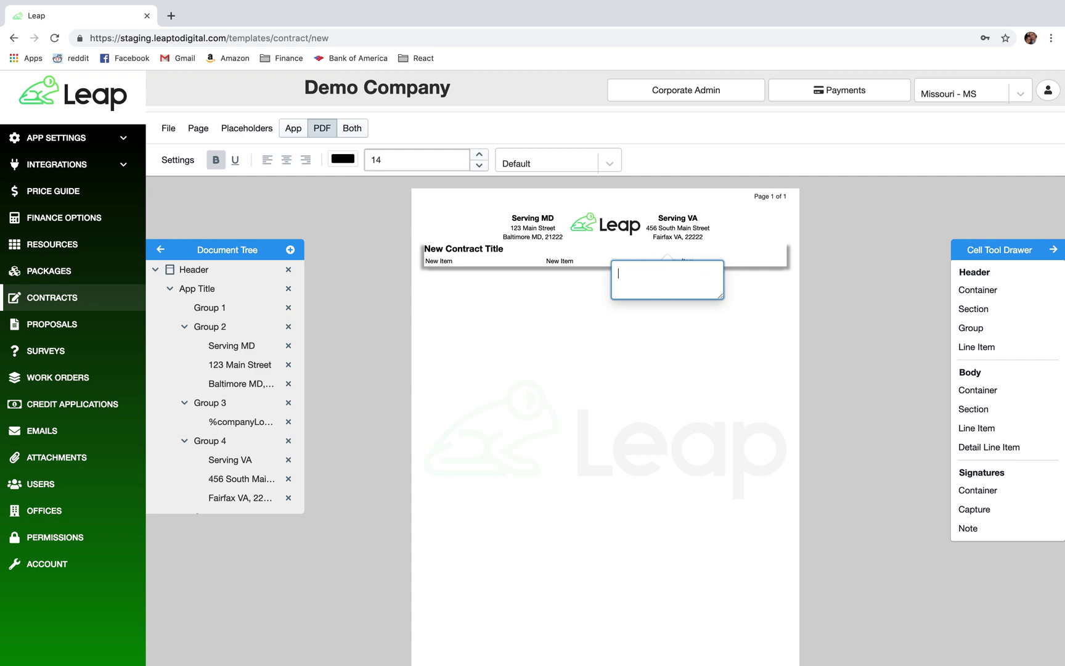
left_click(642, 356)
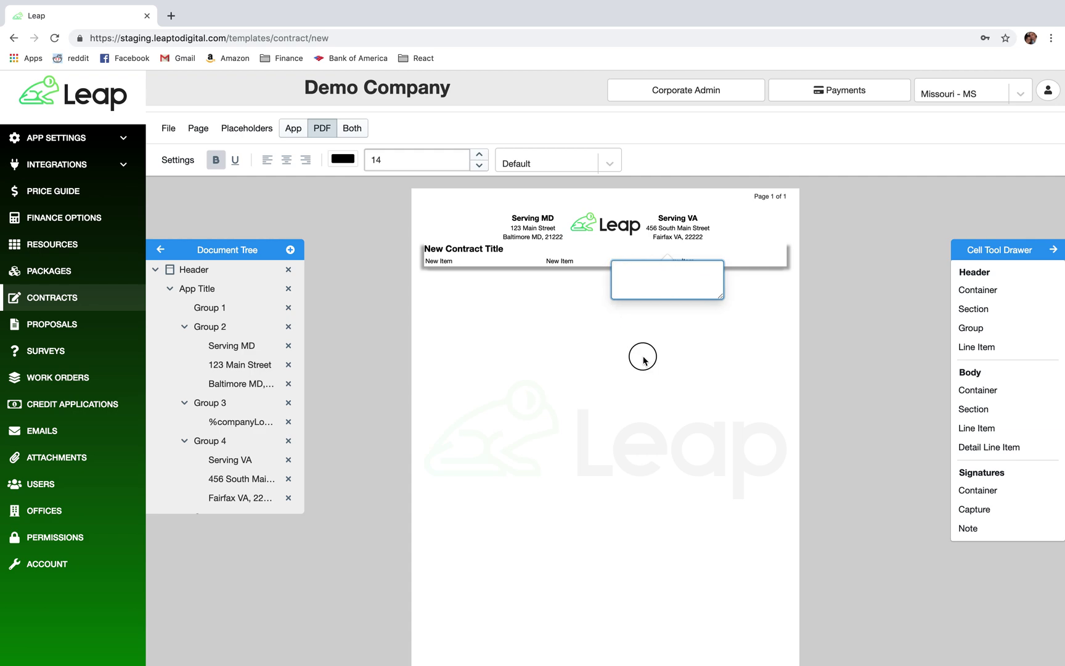
Delete two of the three groups in the new header section, leaving a single full-width item.
left_click(565, 252)
left_click(469, 253)
scroll(233, 428, "down", 5)
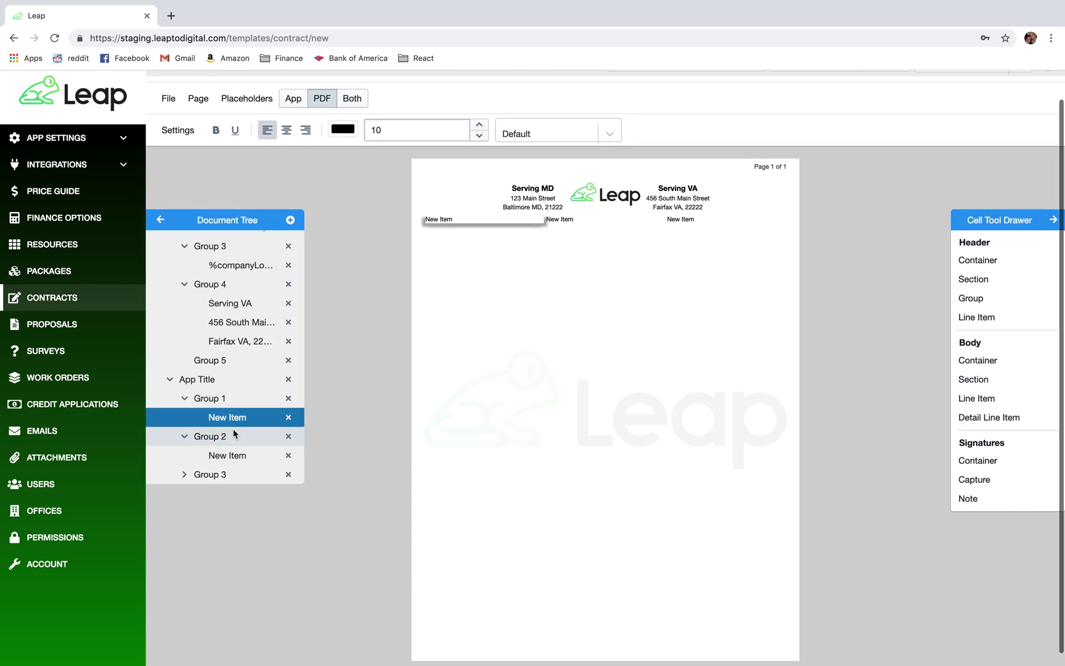
left_click(288, 398)
left_click(288, 417)
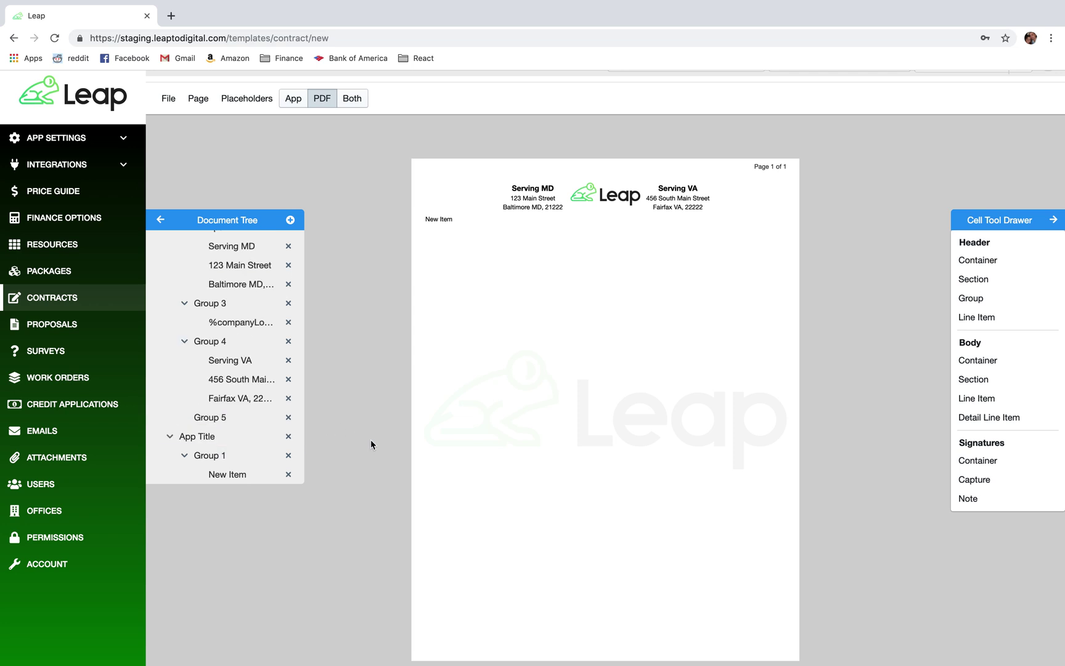
Center the remaining item below the logo row, make it bold and set its font size to 12.
left_click(444, 220)
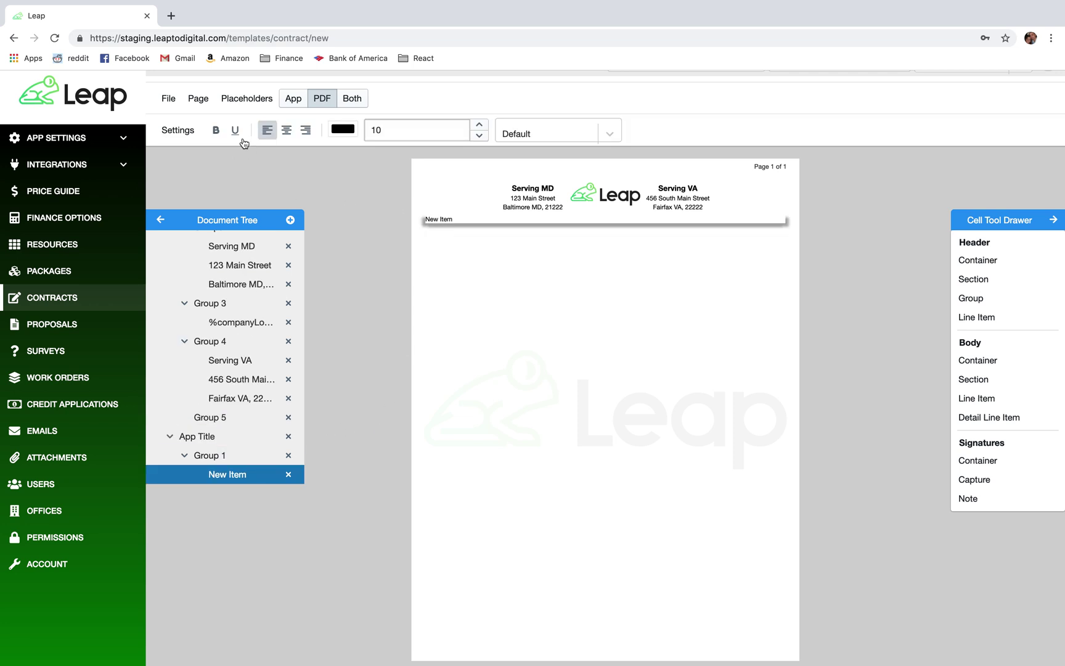
left_click(287, 131)
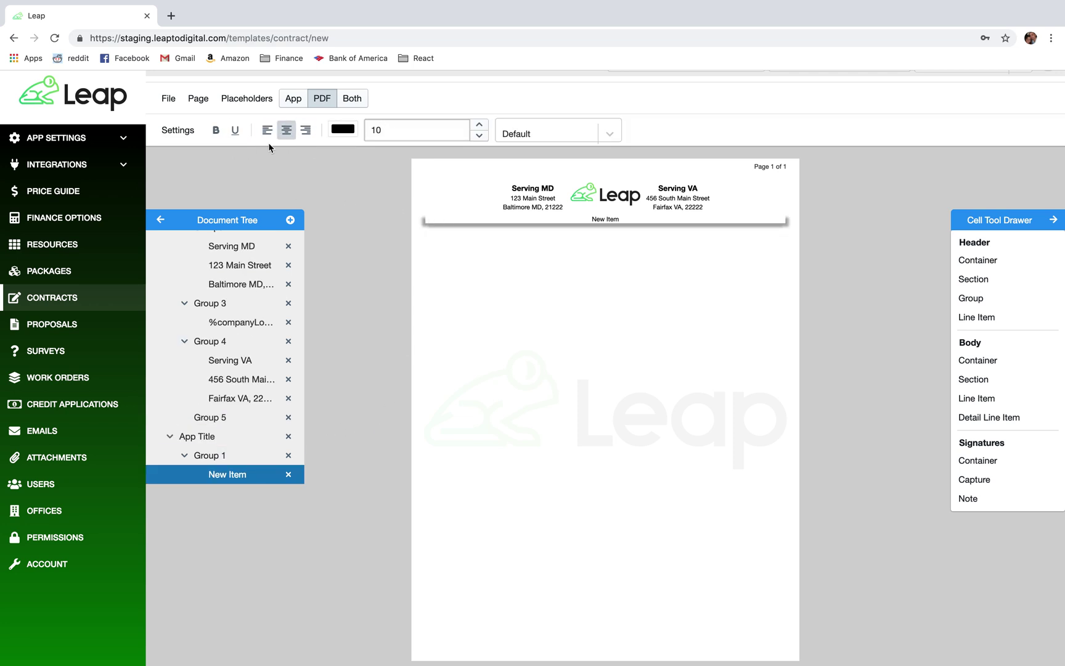
left_click(217, 130)
left_click(479, 125)
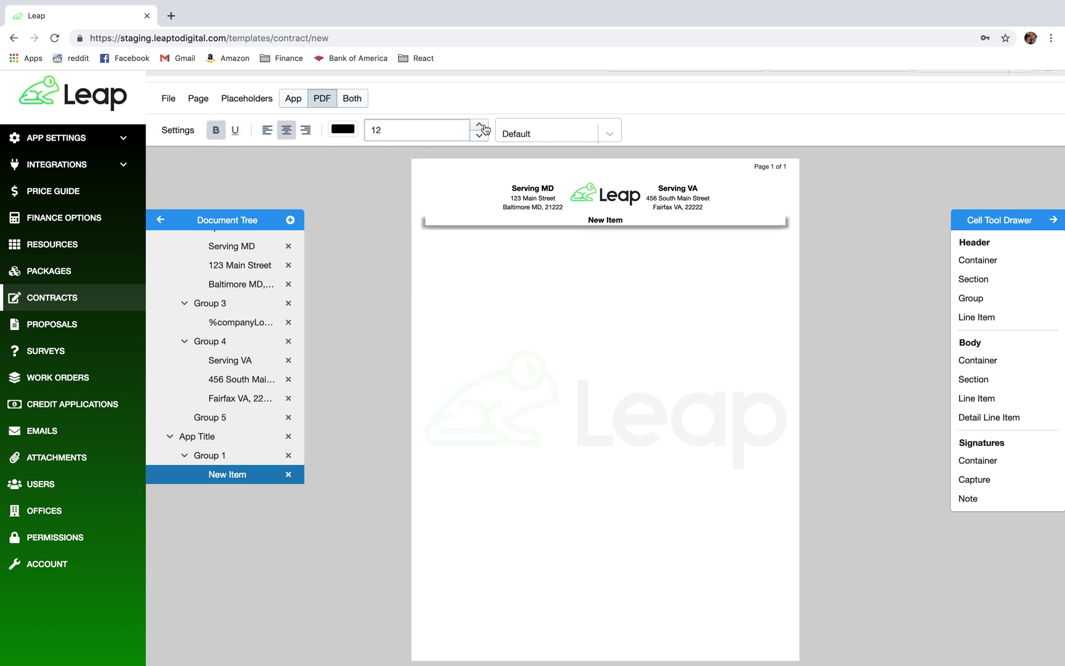
left_click(607, 223)
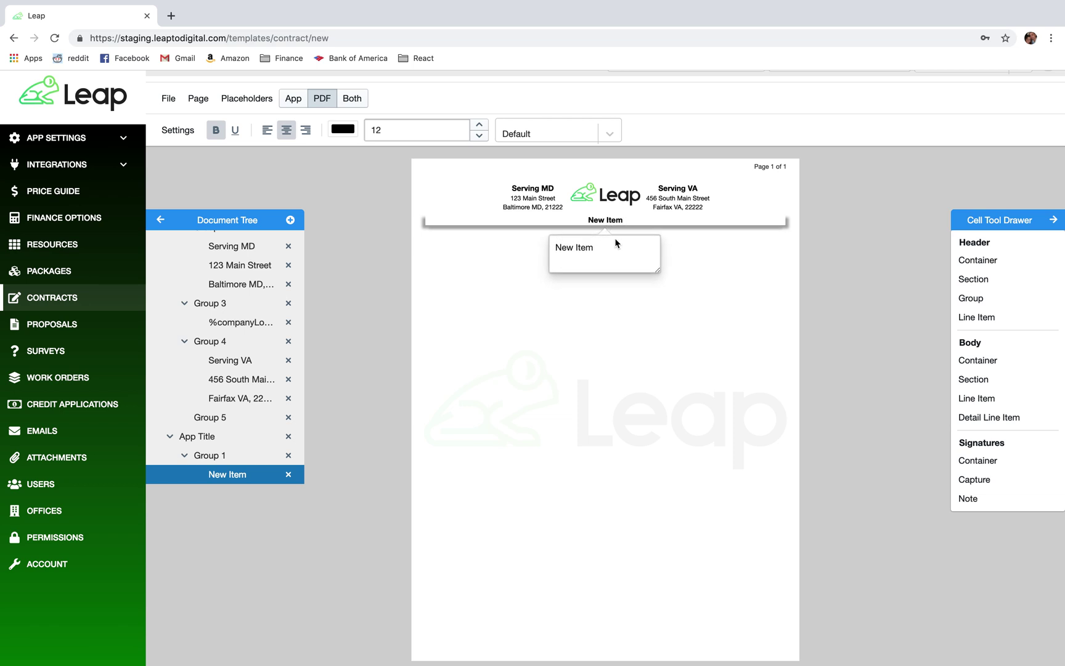
left_click_drag(627, 257, 557, 248)
key("BackSpace")
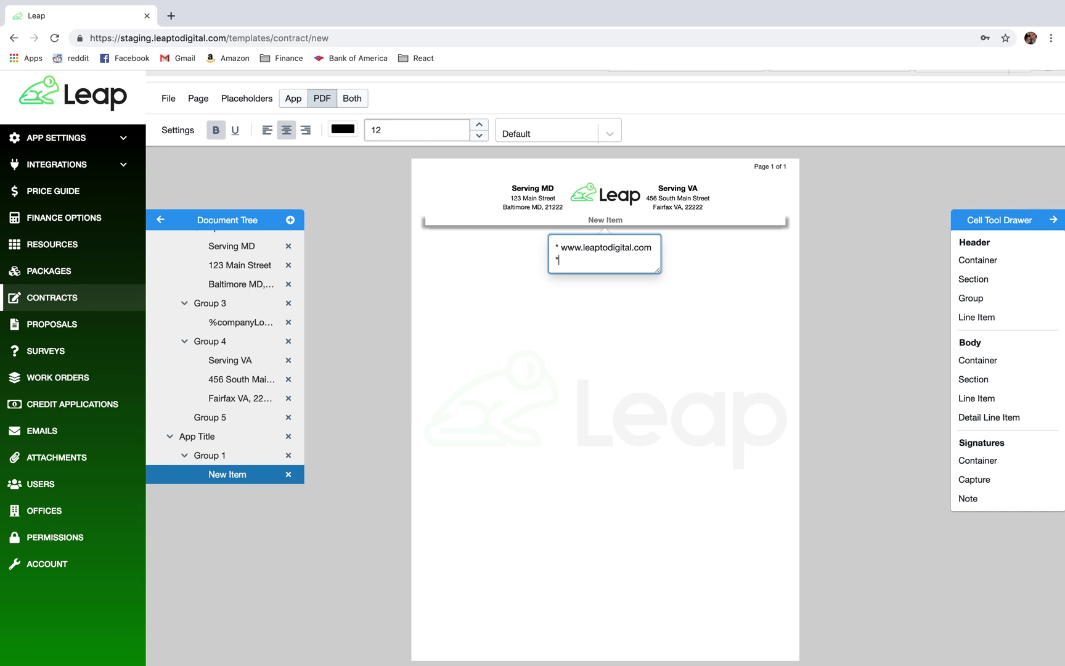
left_click(649, 349)
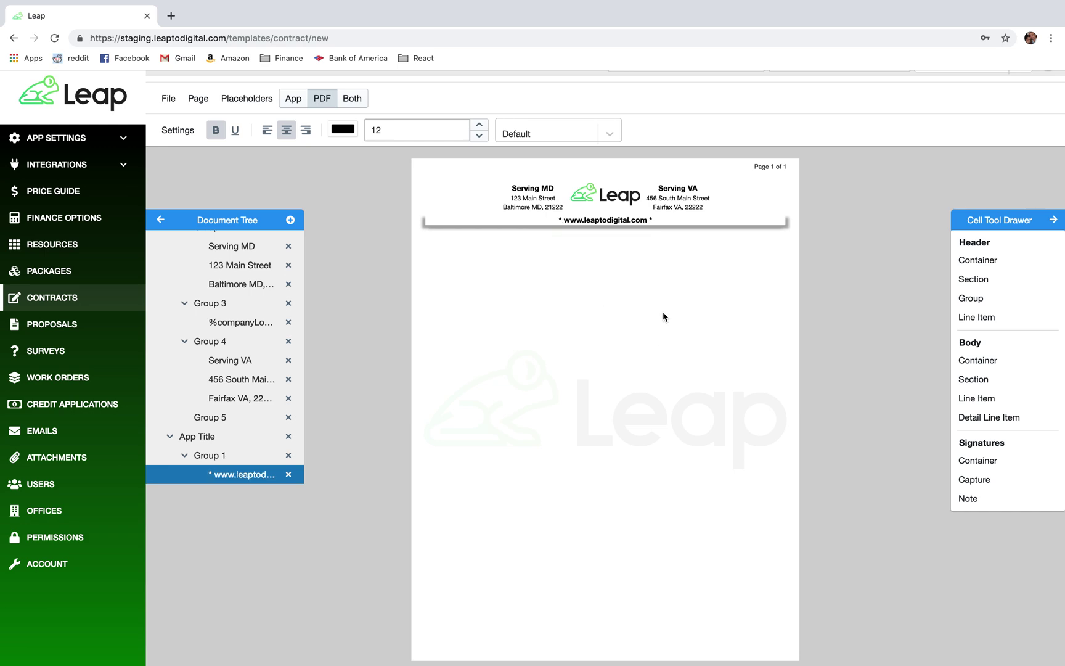
key("ctrl+Left")
double_click(481, 83)
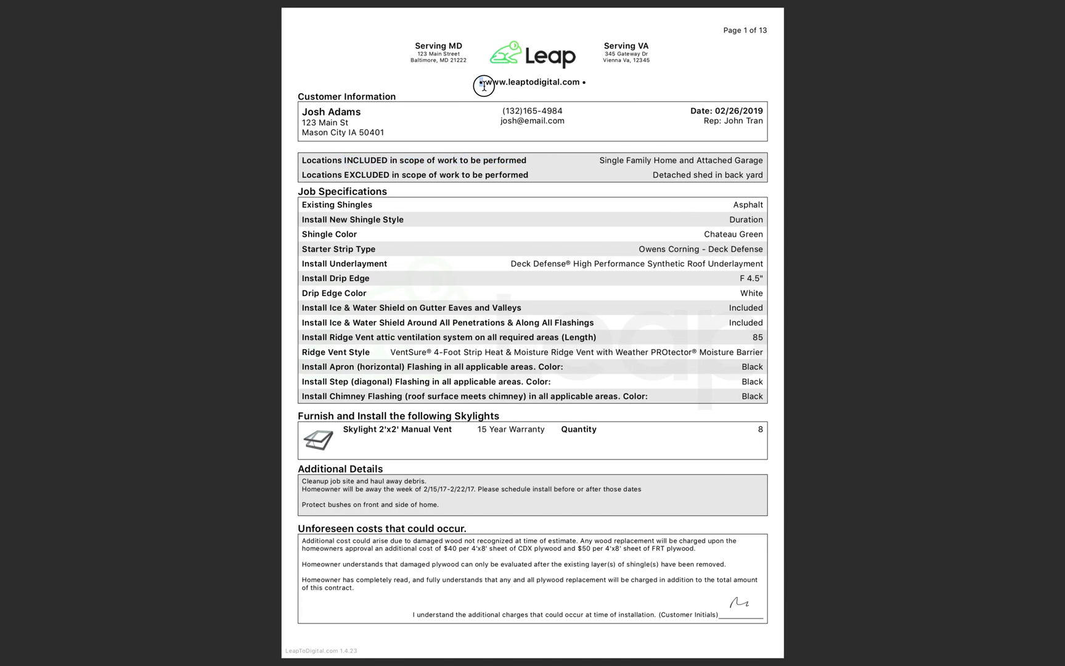
left_click(478, 89)
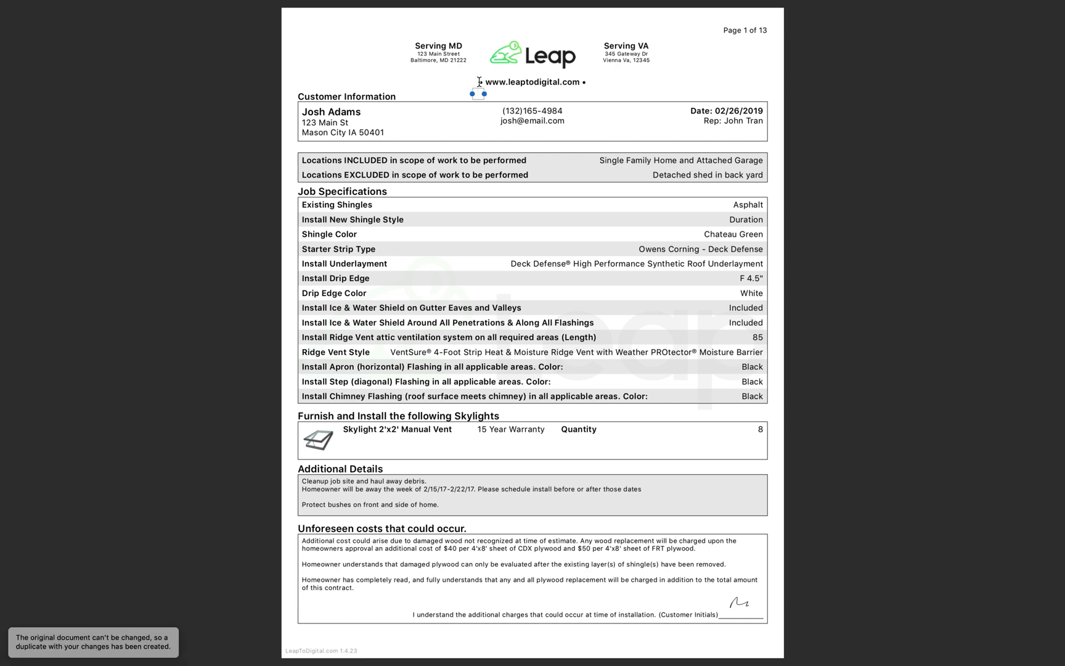
left_click(480, 83)
double_click(480, 83)
key("ctrl+Right")
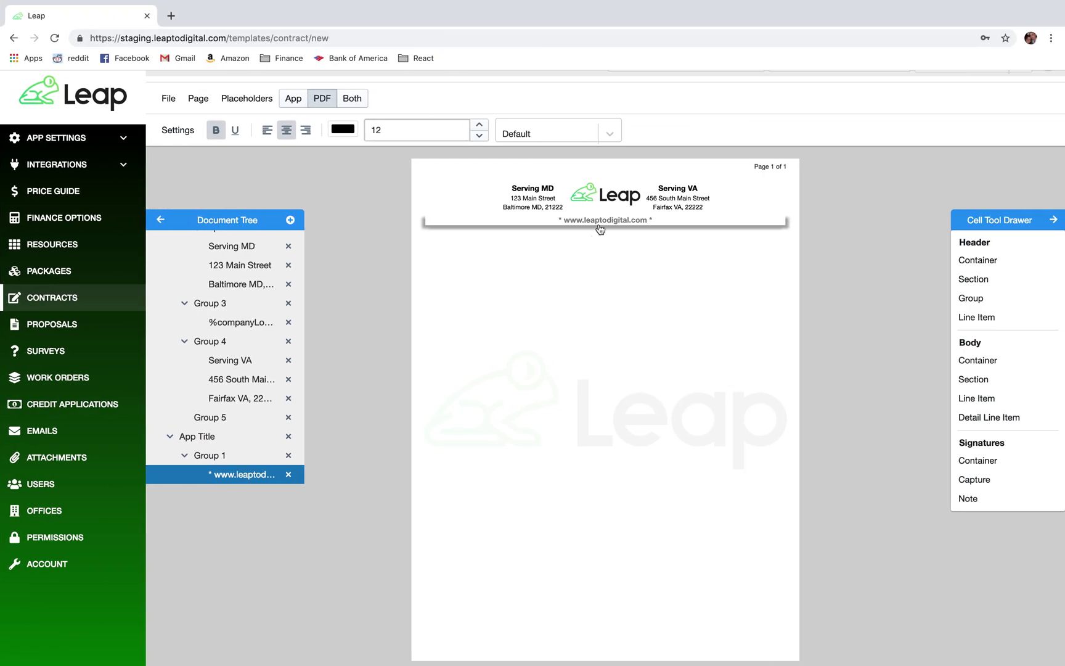
double_click(557, 249)
double_click(555, 259)
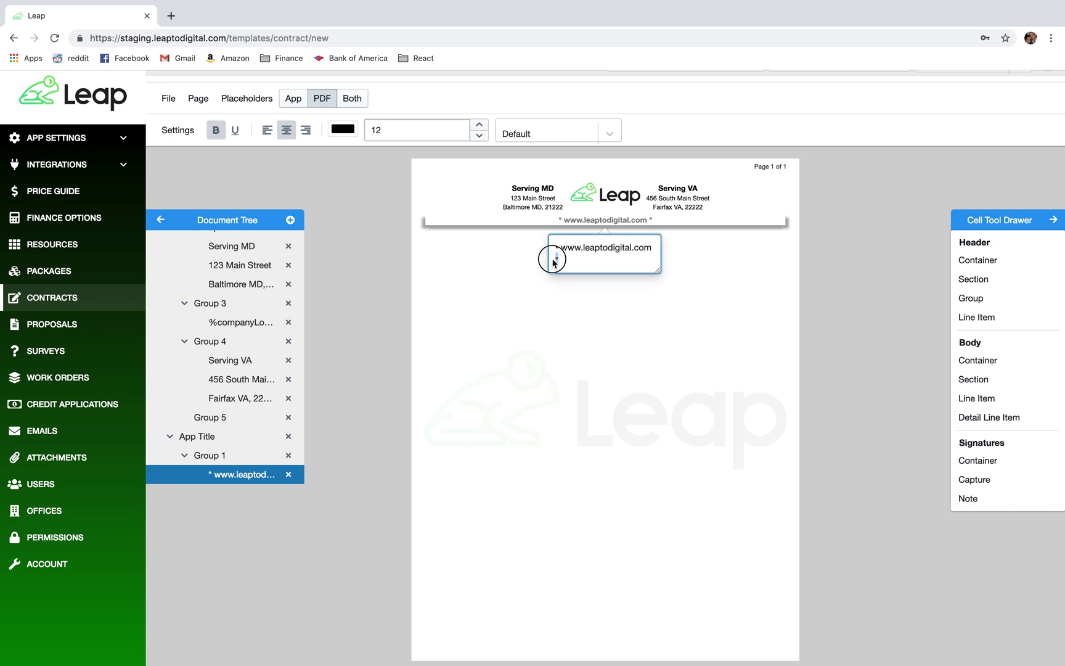
left_click(585, 347)
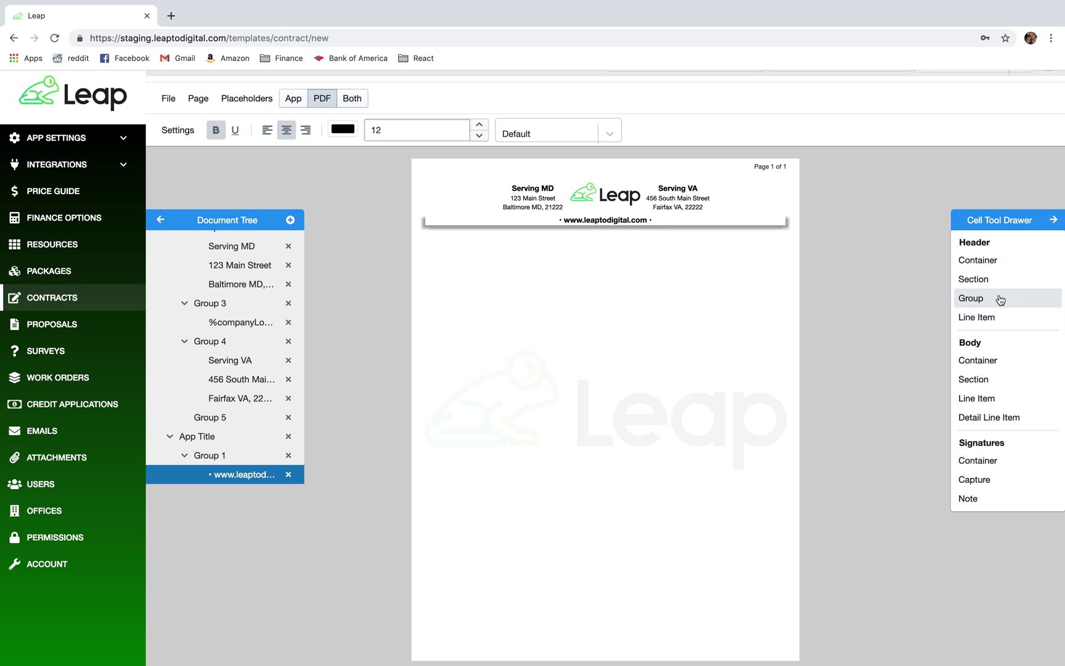
Add another header section below the website line and title it "Customer Information".
left_click_drag(1013, 285, 677, 240)
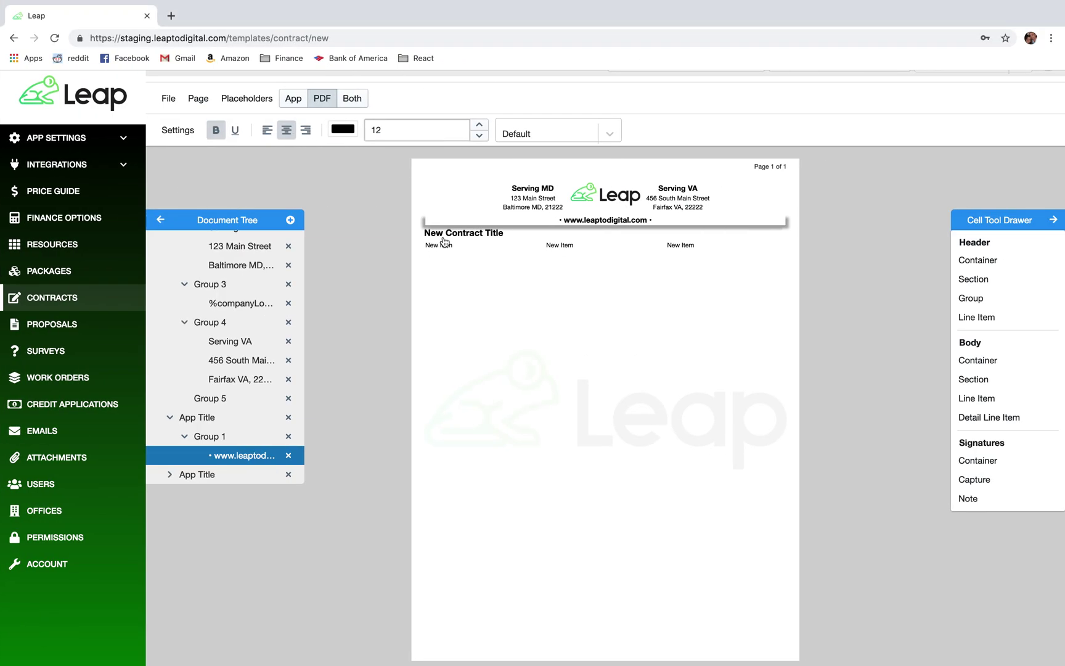
left_click(453, 236)
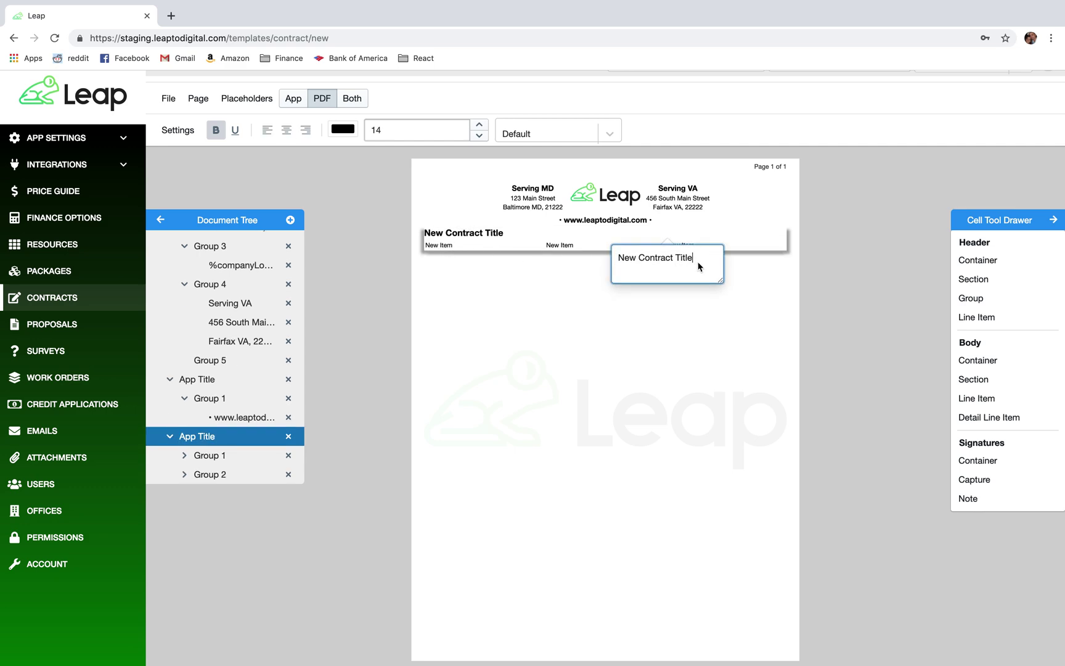
type("Customer")
triple_click(621, 259)
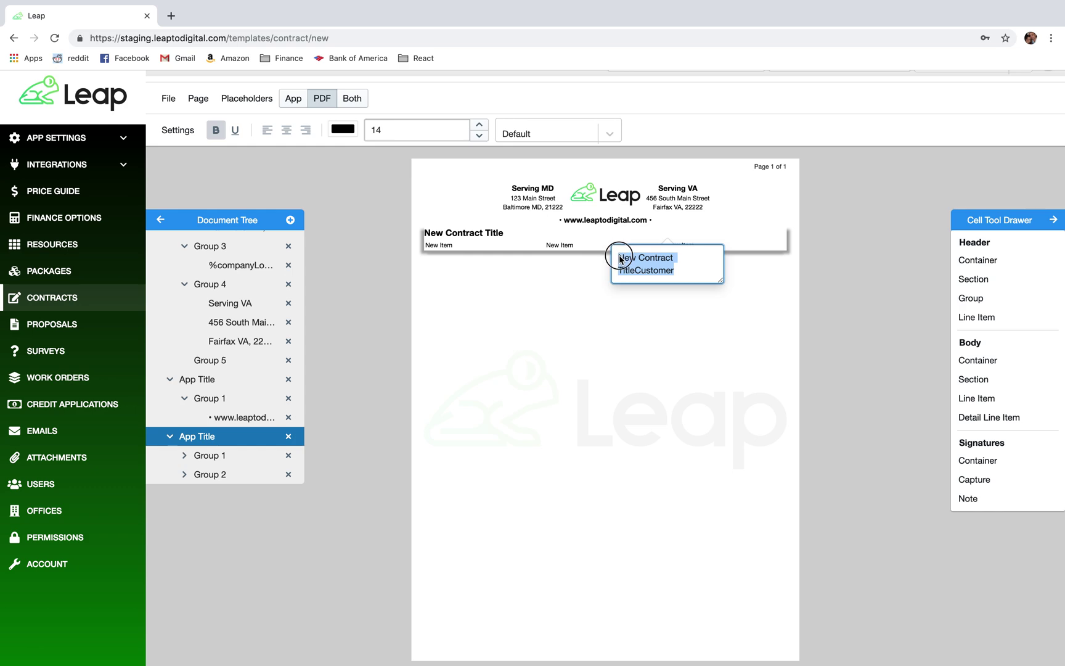
type("Customer Information")
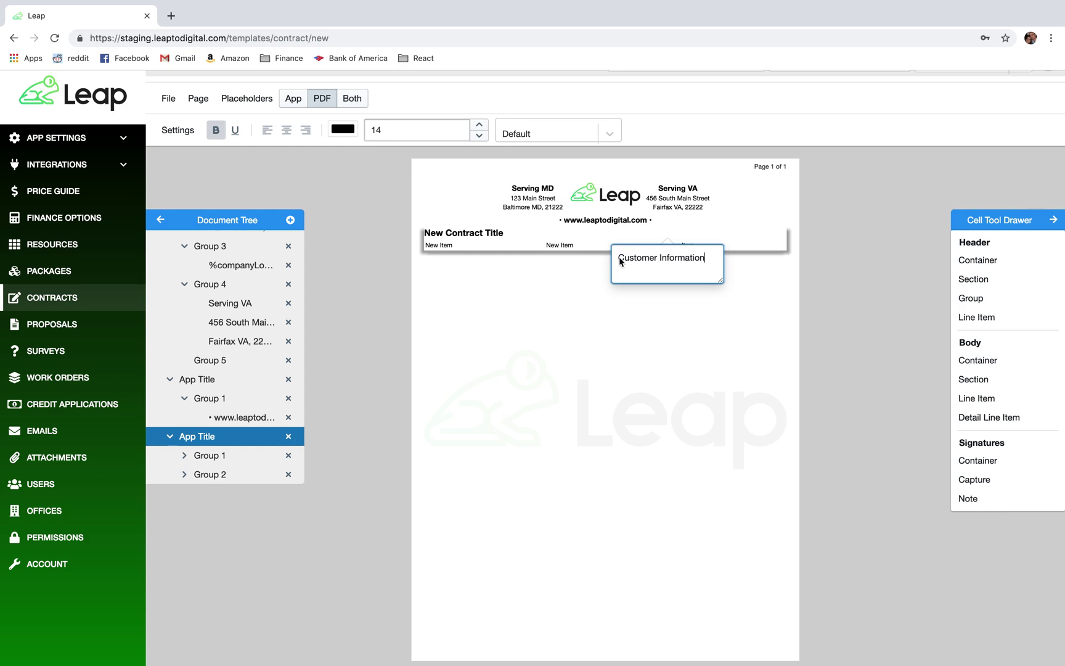
left_click(668, 368)
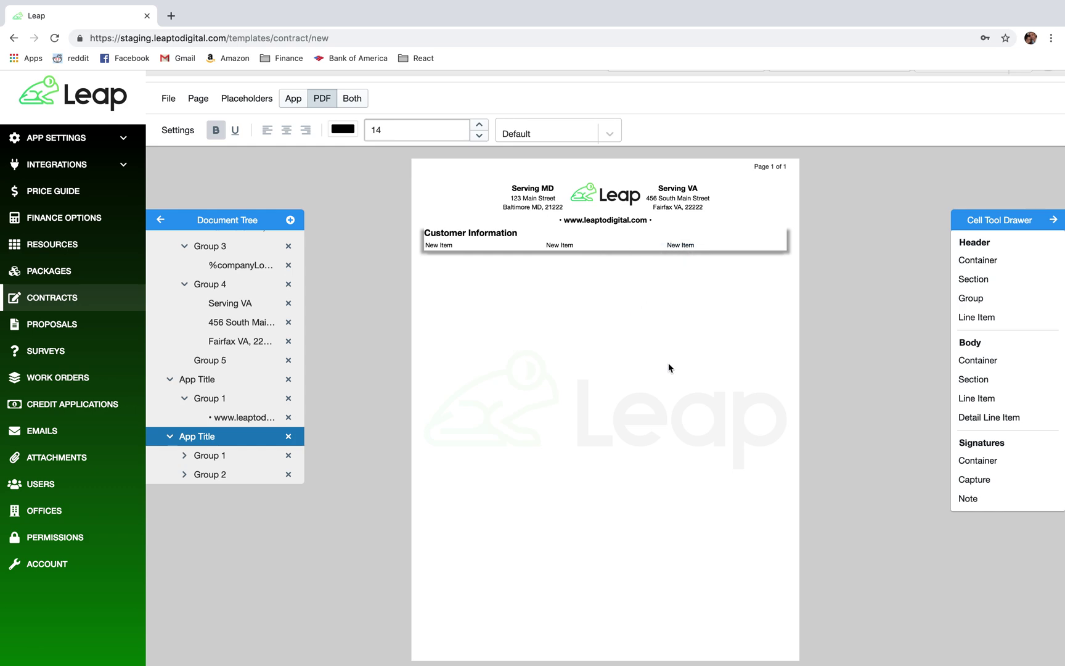
Set the border of the "Customer Information" section to Outside.
left_click(177, 130)
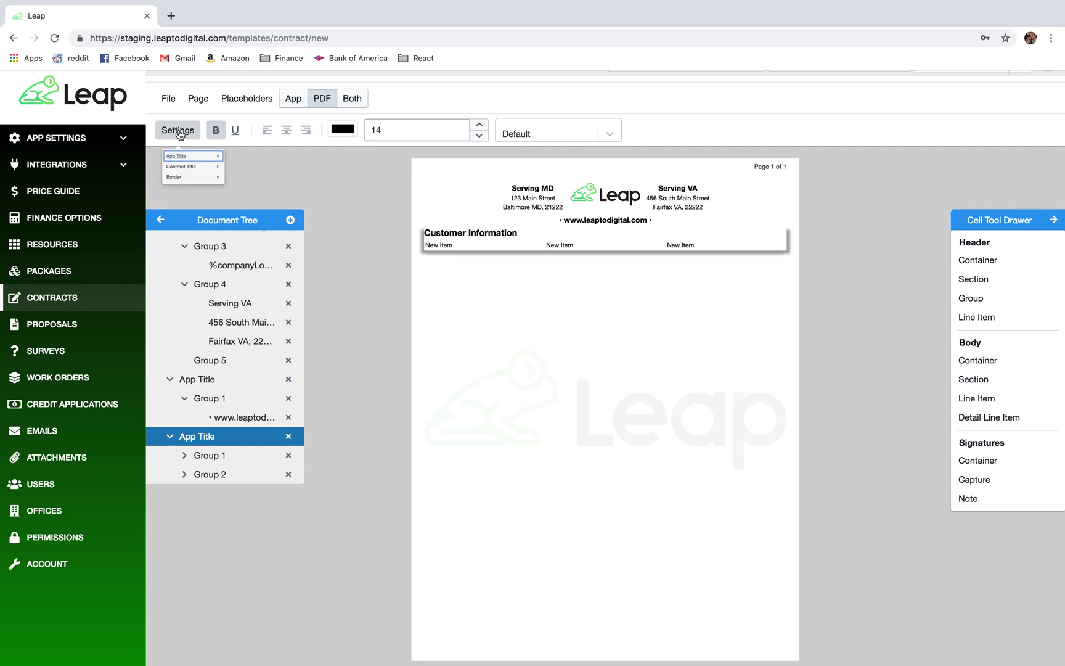
mouse_move(205, 171)
mouse_move(216, 203)
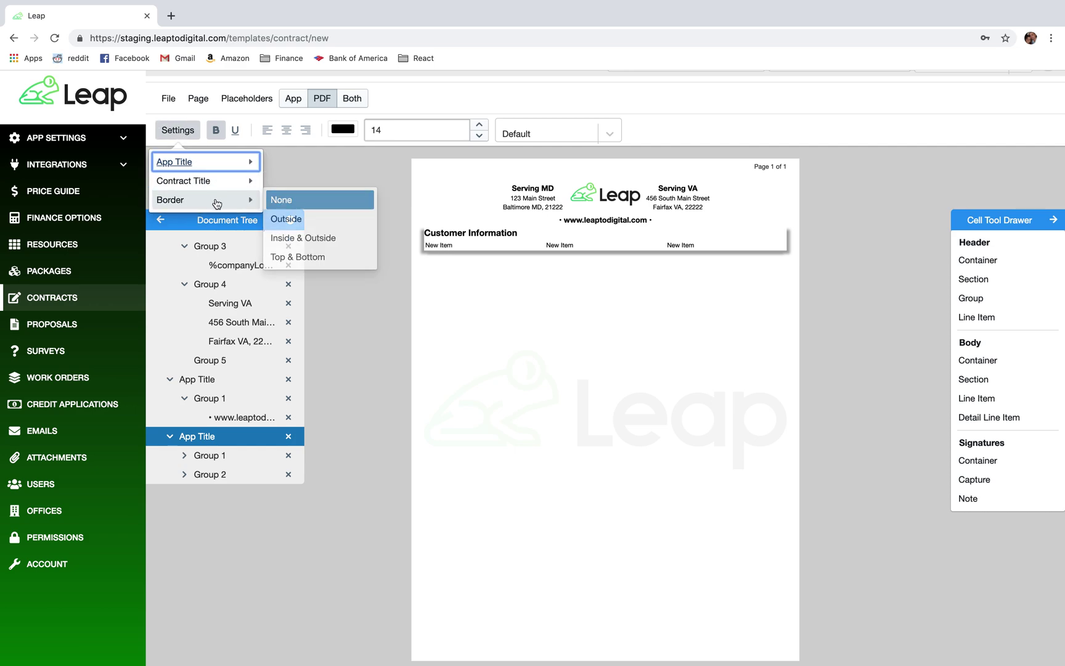
left_click(287, 221)
Check the sample's customer block and replace the first item under "Customer Information" with the primary customer name placeholder, %customerName%.
key("ctrl+Left")
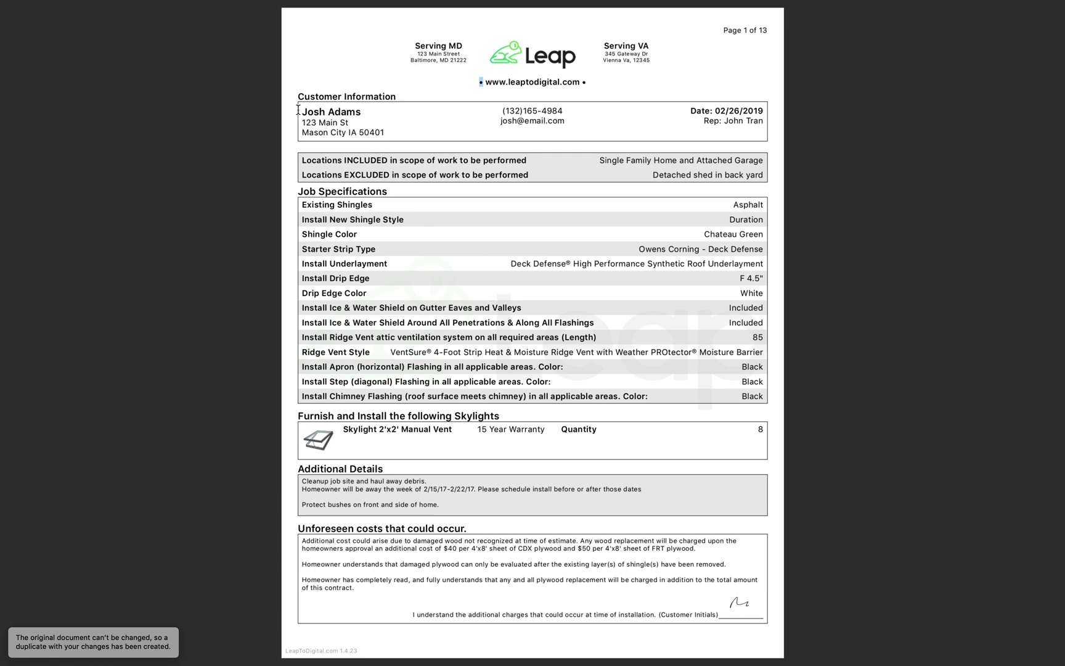
mouse_move(303, 114)
left_mouse_down()
mouse_move(362, 114)
mouse_move(309, 123)
left_mouse_up()
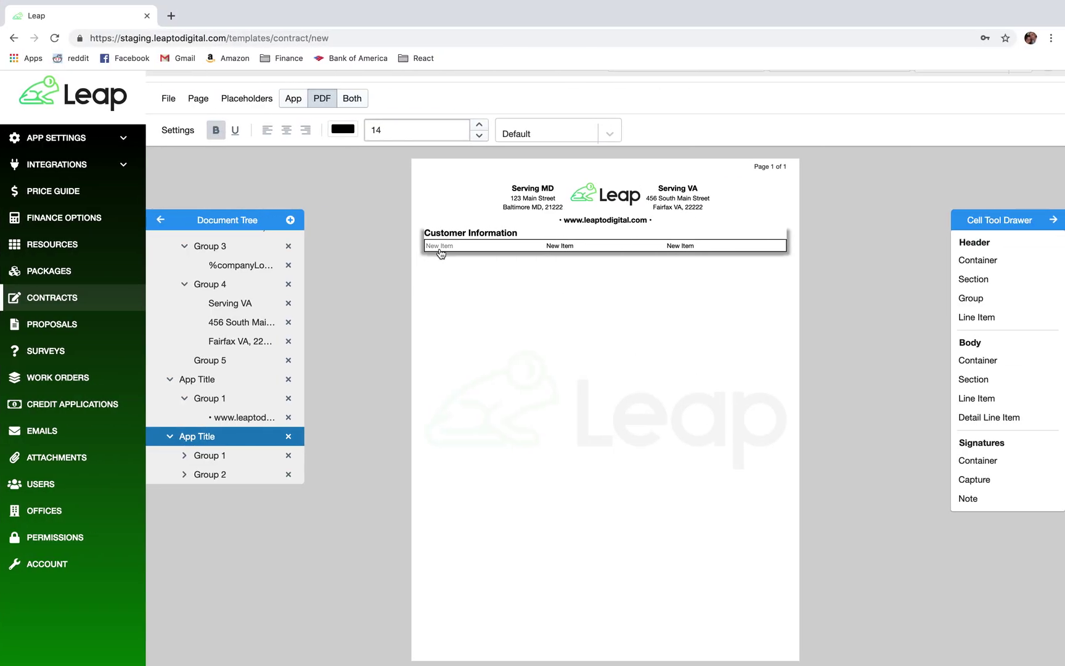
left_click(252, 100)
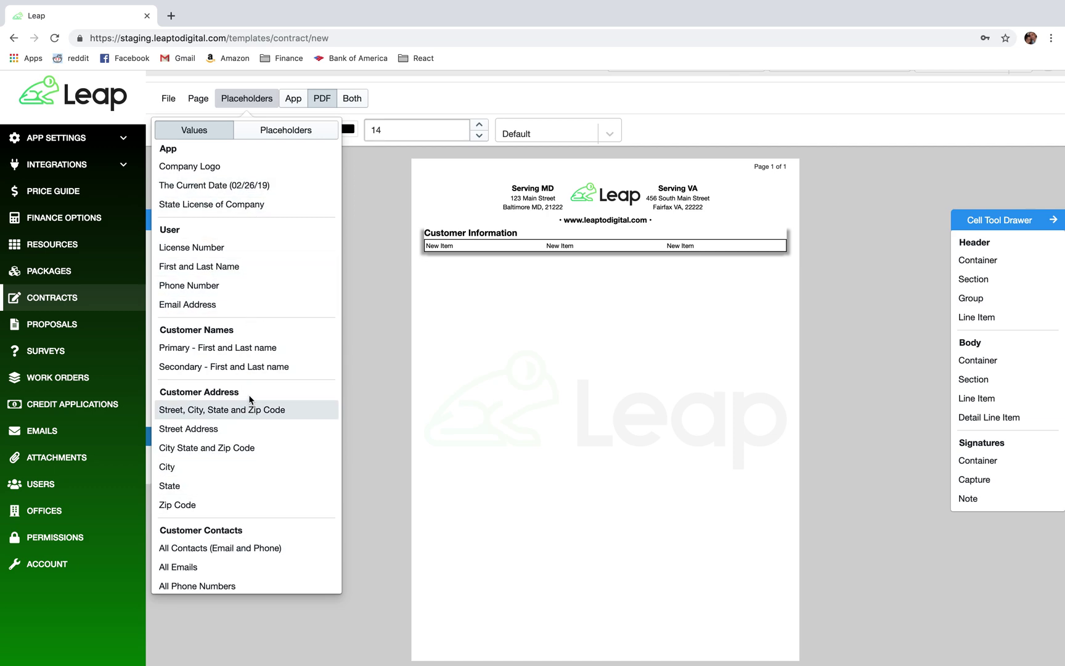
left_click(234, 348)
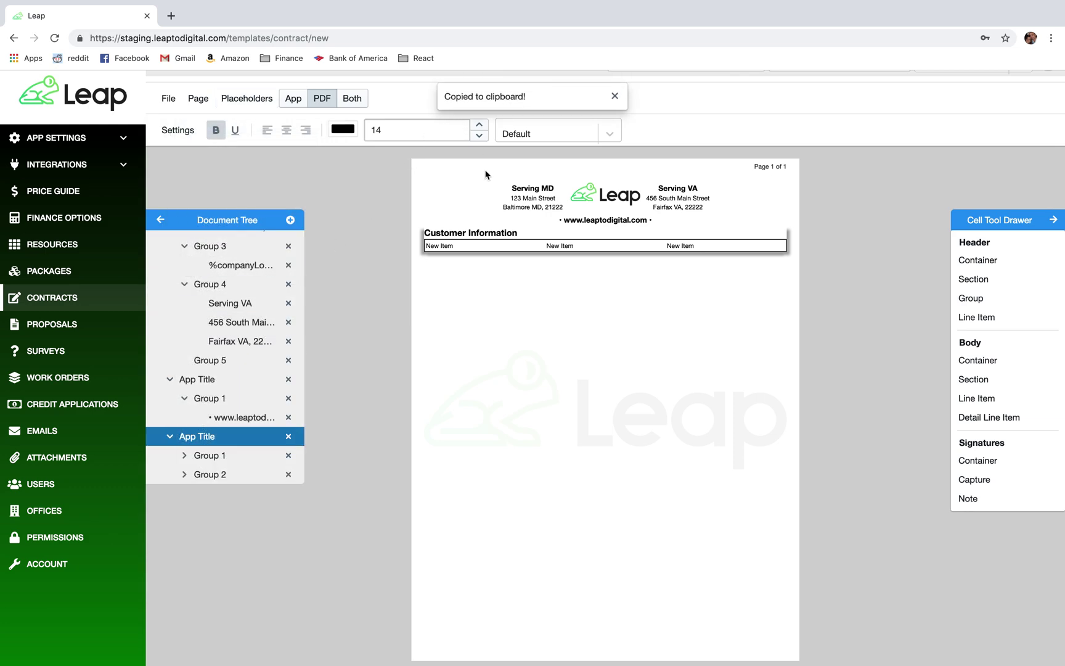
double_click(446, 253)
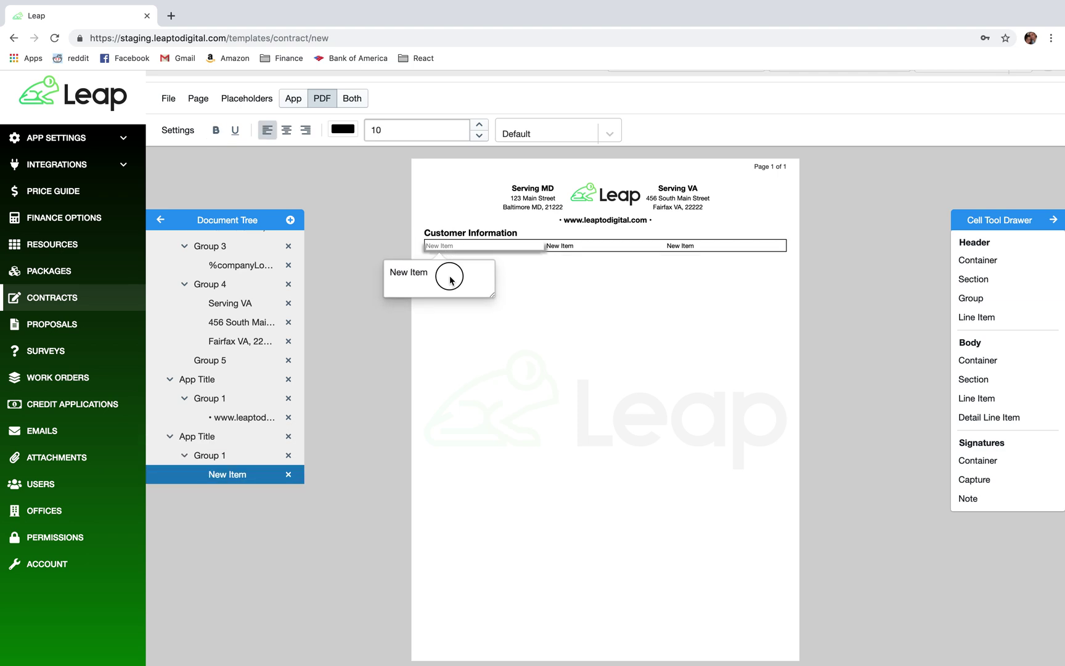
left_click_drag(428, 272, 392, 275)
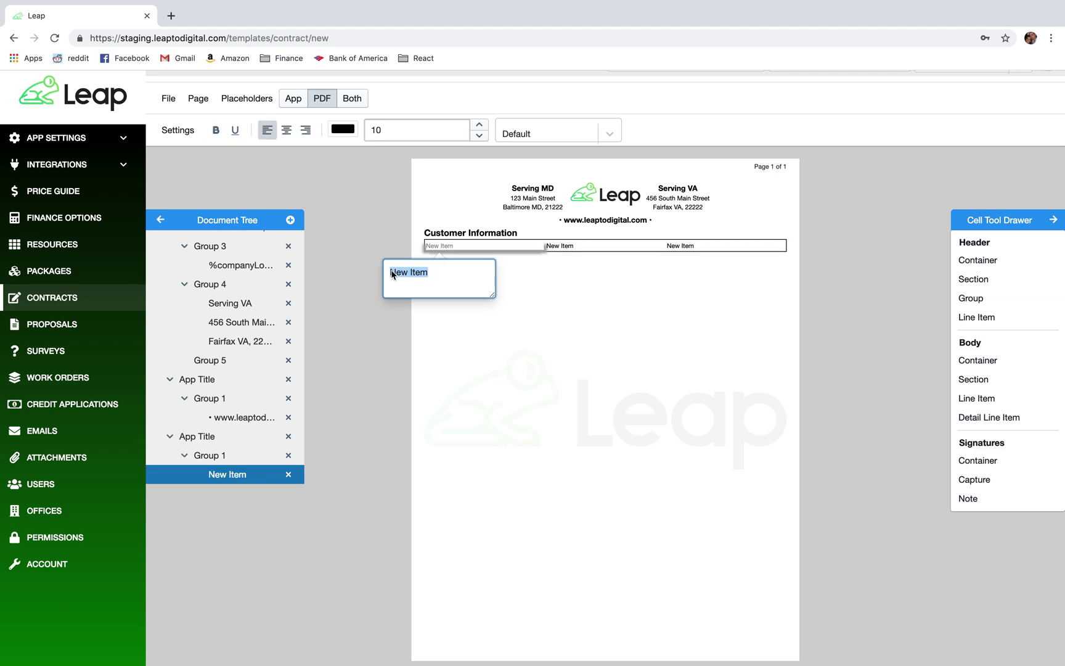
key("ctrl+v")
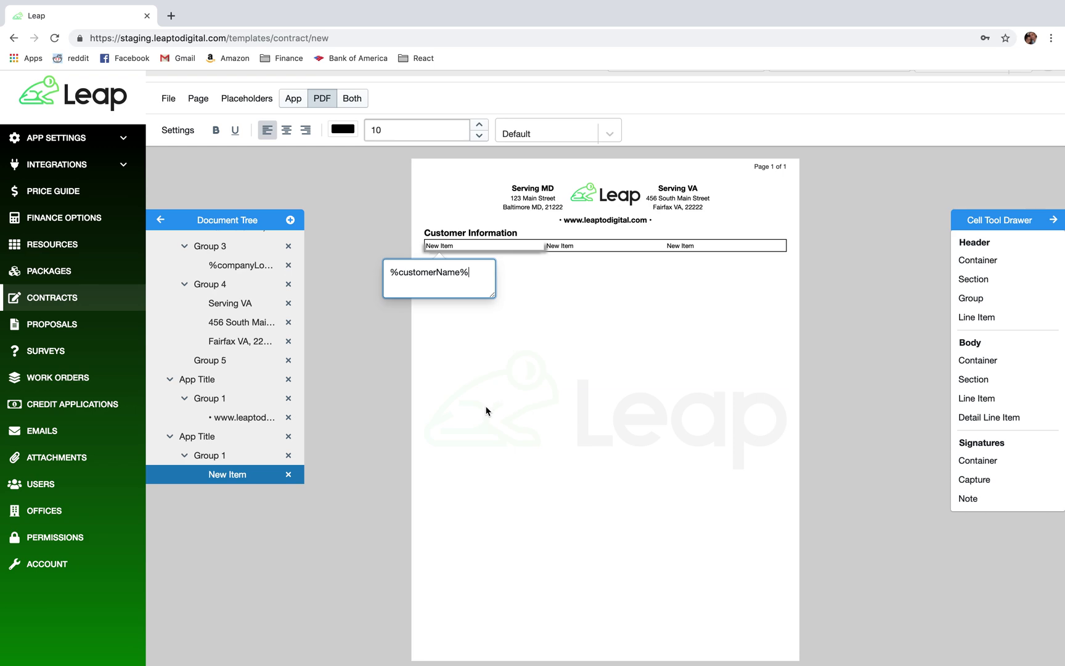
left_click(394, 370)
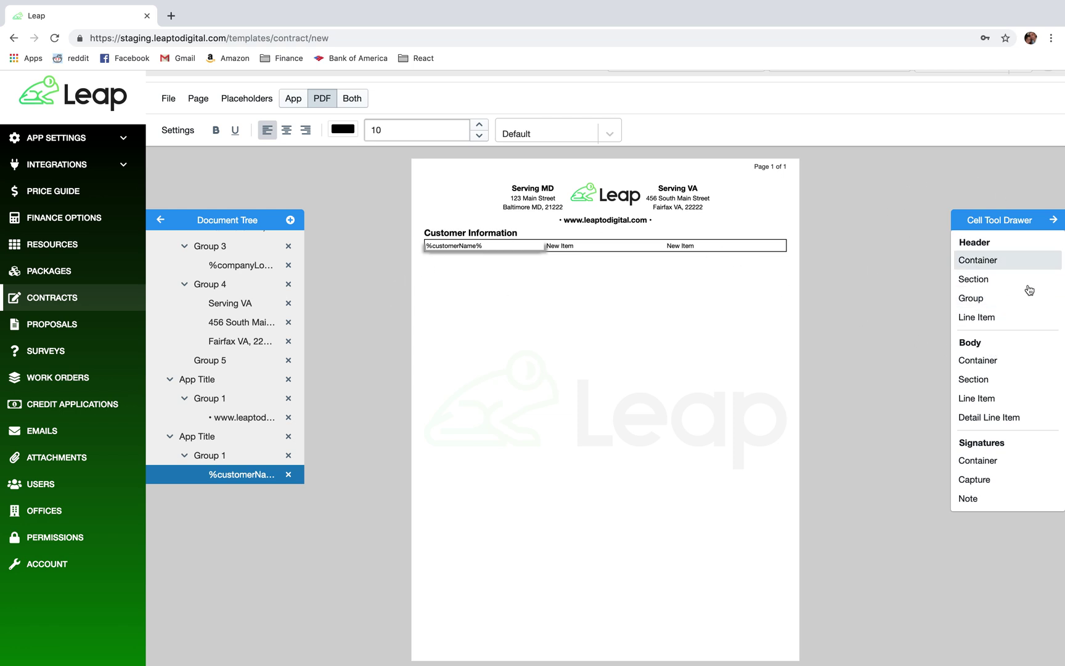
Add a line item below %customerName% and replace its text with the secondary customer name placeholder, %customerSpouseName%.
left_click_drag(1001, 317, 461, 263)
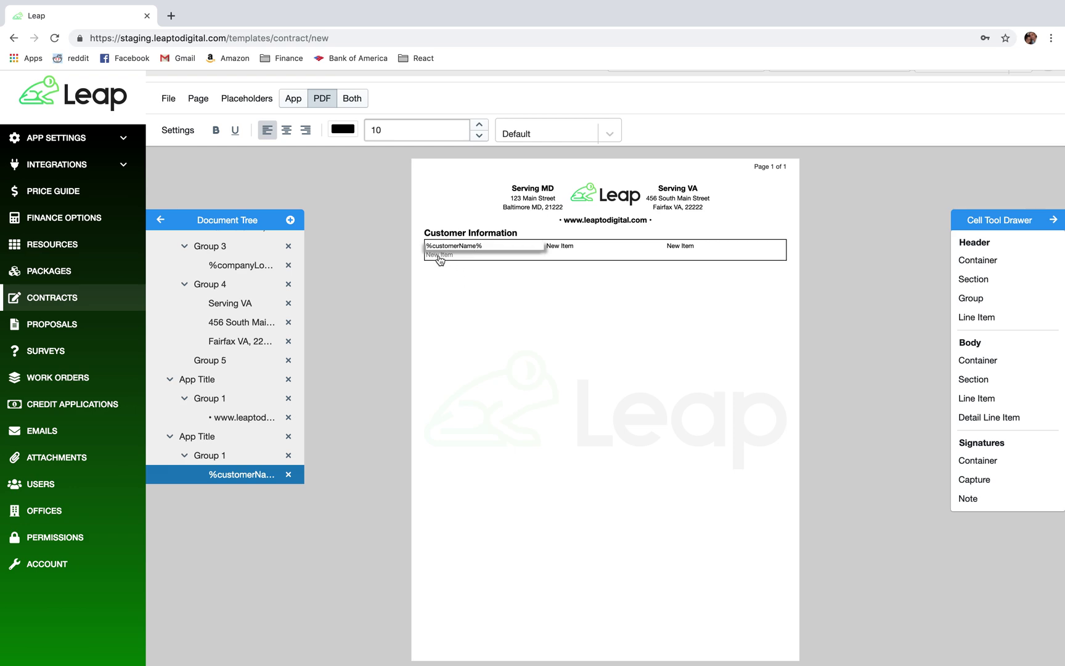
left_click(249, 102)
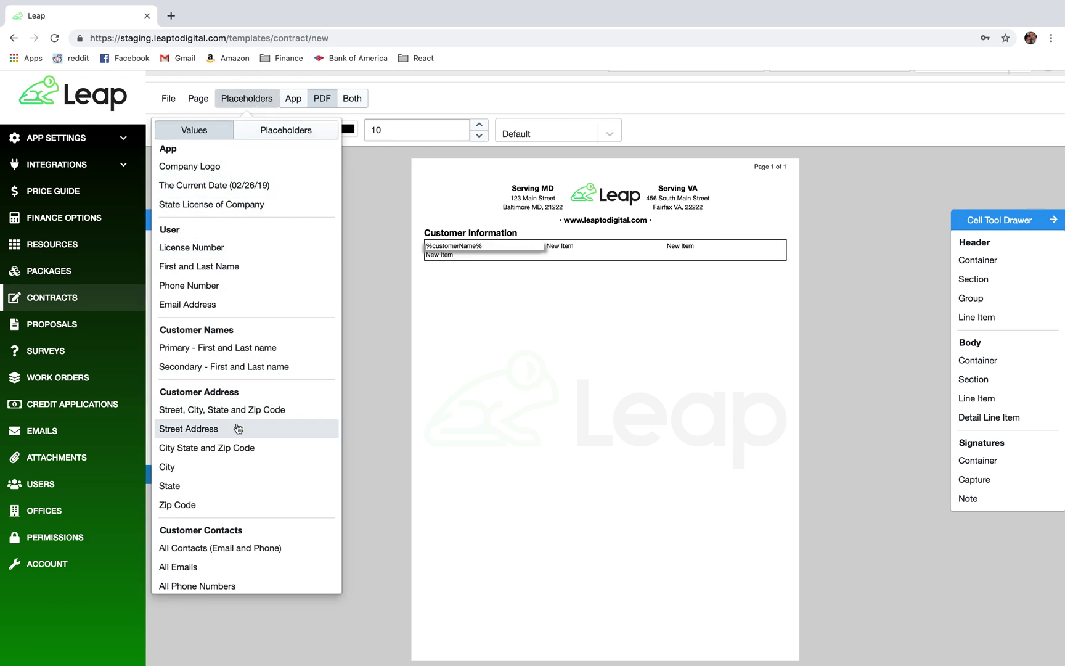
left_click(246, 367)
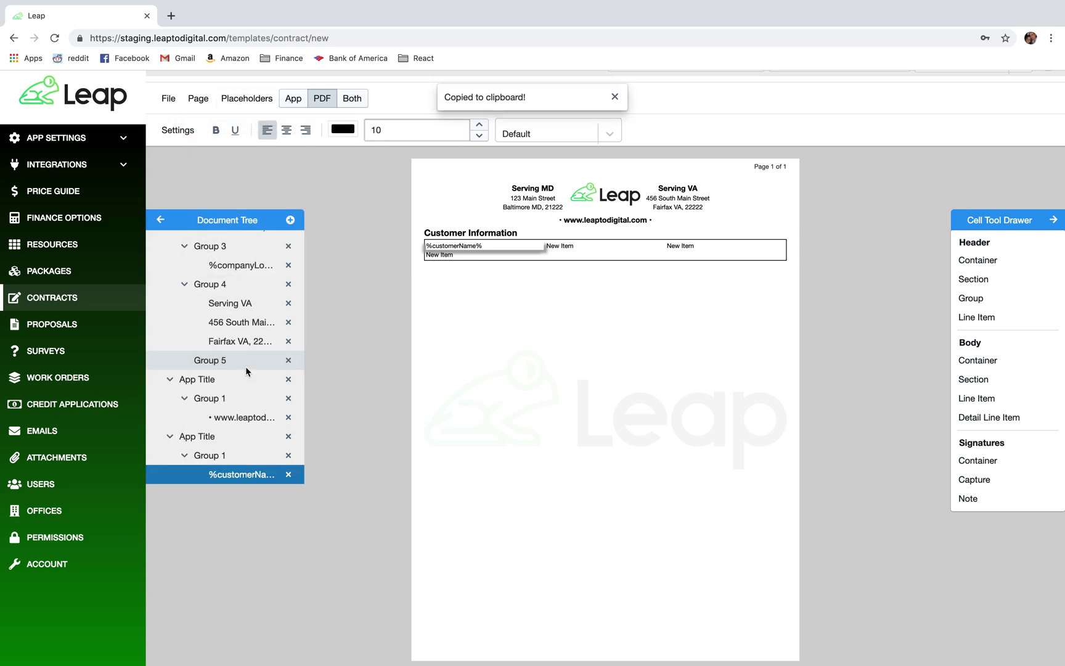
double_click(449, 261)
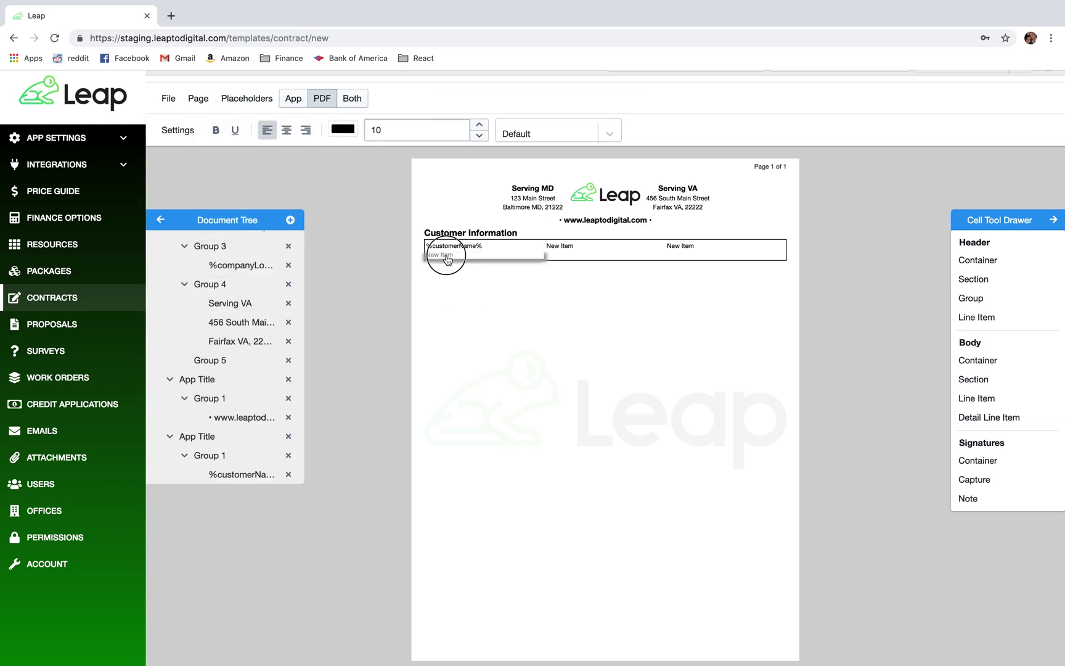
left_click_drag(435, 282, 390, 287)
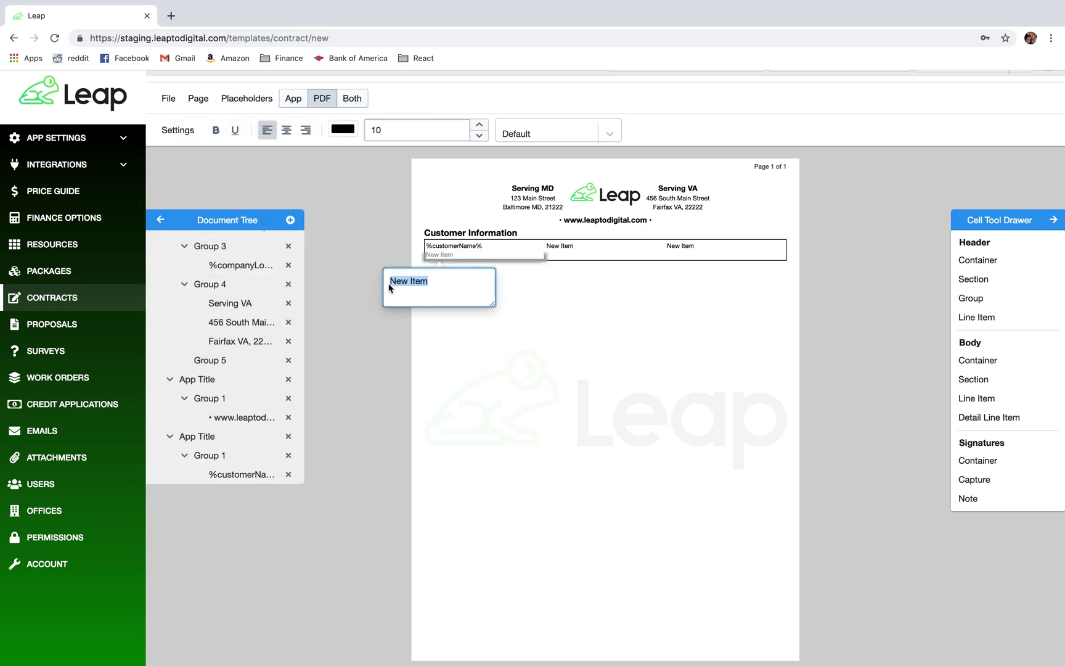
key("super+v")
left_click(502, 367)
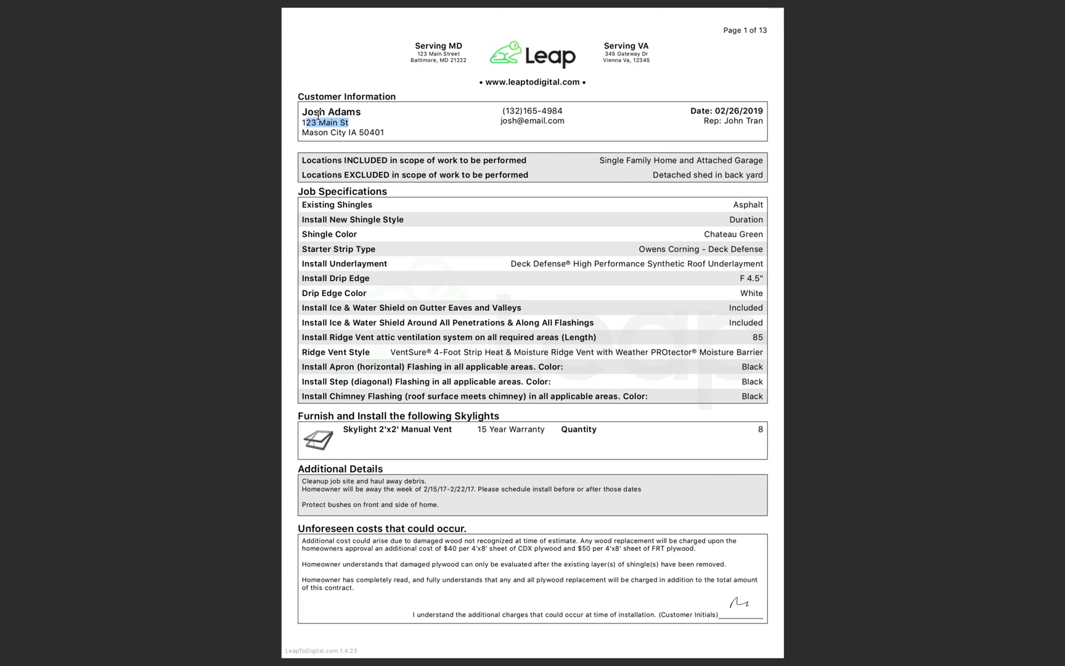
Check the customer name's style in the sample contract, and make the %customerName% line bold and two font sizes larger.
left_click_drag(304, 112, 363, 109)
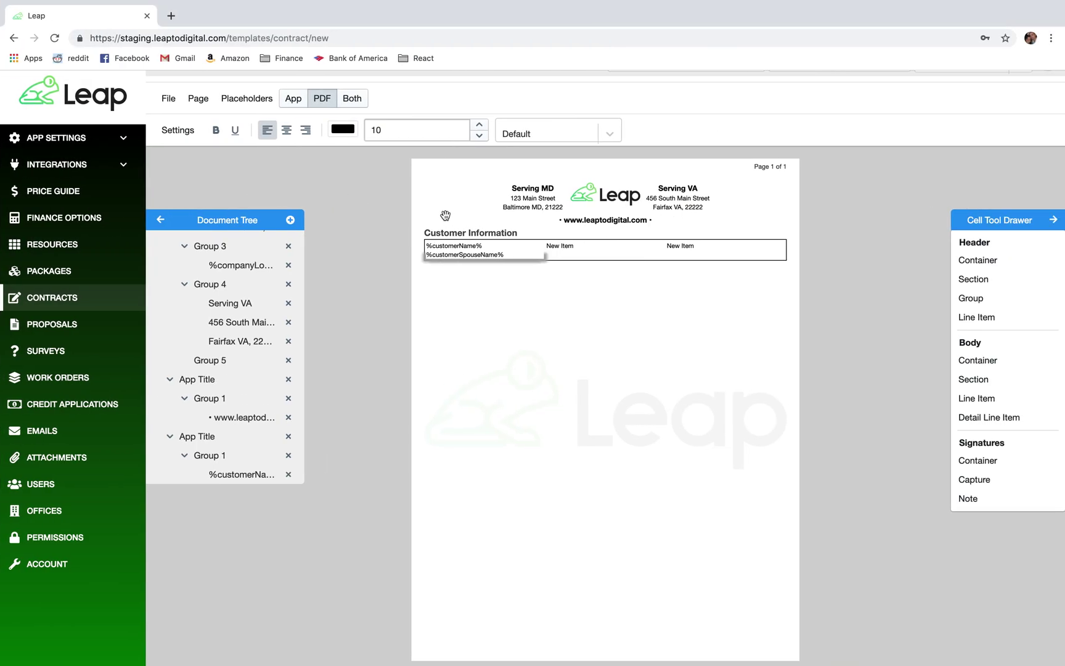
left_click(460, 250)
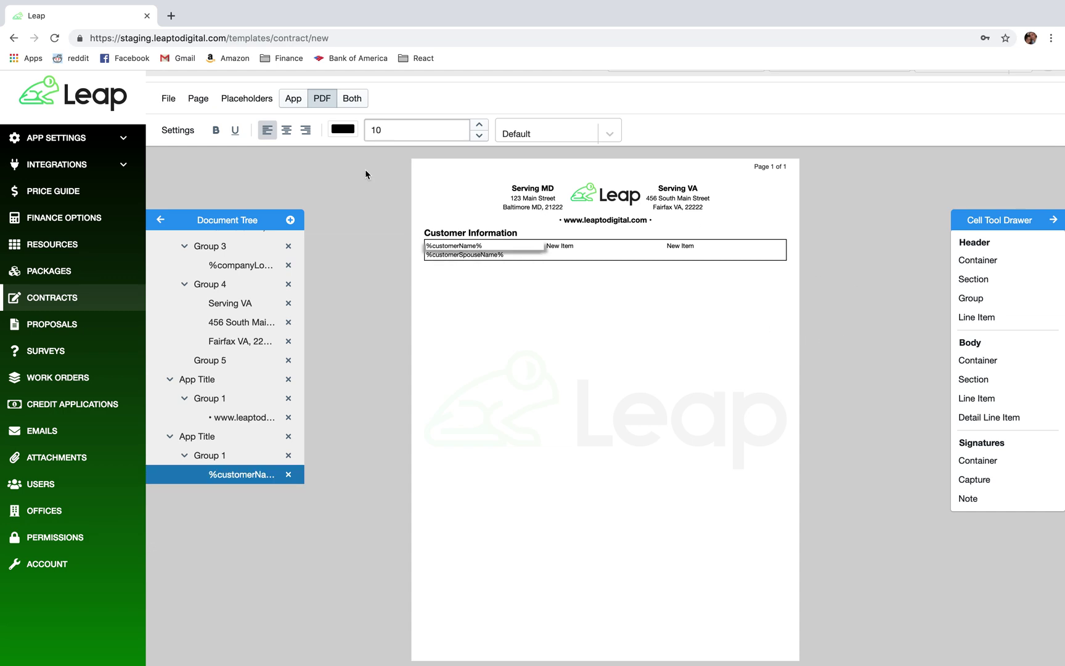
left_click(216, 130)
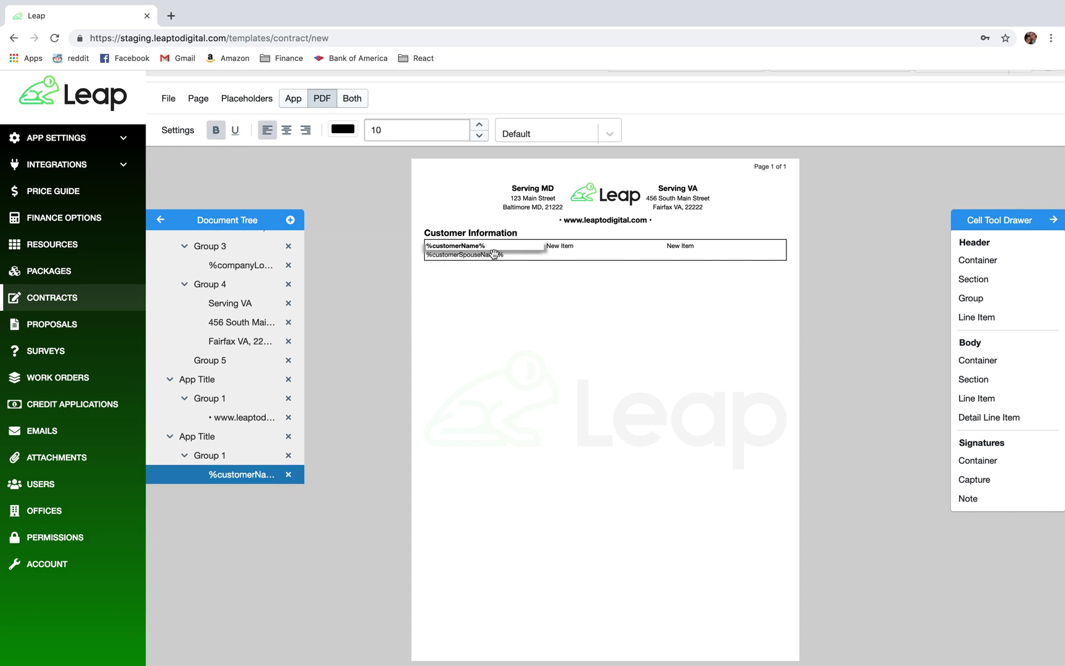
left_click(479, 124)
left_click(479, 124)
Make the %customerSpouseName% line bold and two font sizes larger.
left_click(462, 257)
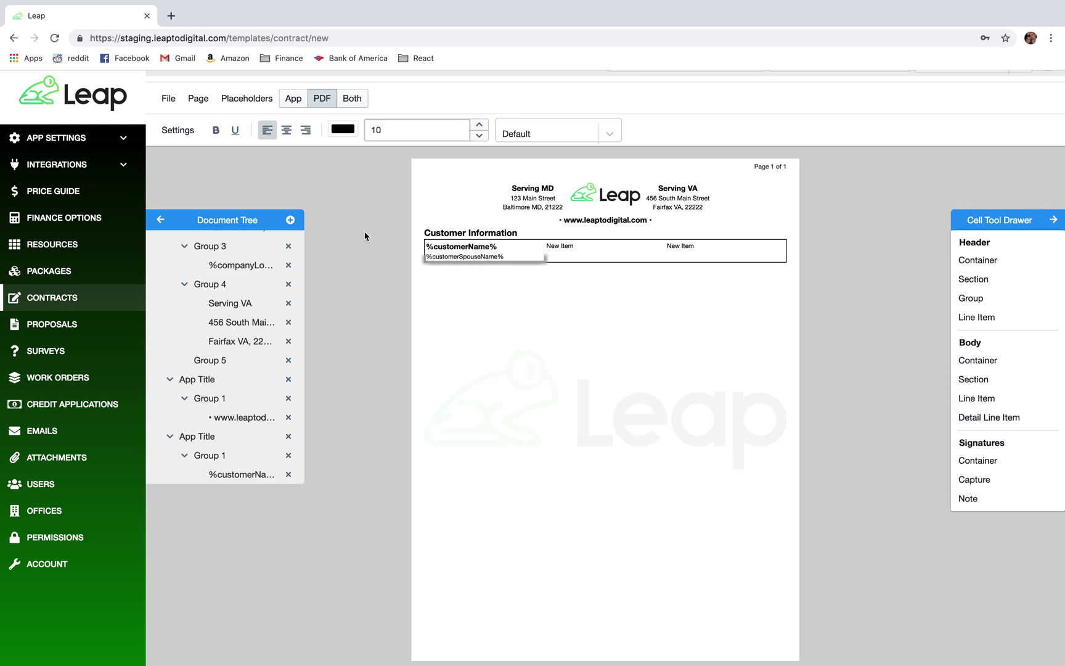
left_click(216, 130)
left_click(480, 124)
left_click(479, 124)
Add two line items below the customer names and replace the first with the street address placeholder, %customerAddressLine1%.
left_click_drag(973, 330, 491, 281)
left_click_drag(978, 317, 451, 280)
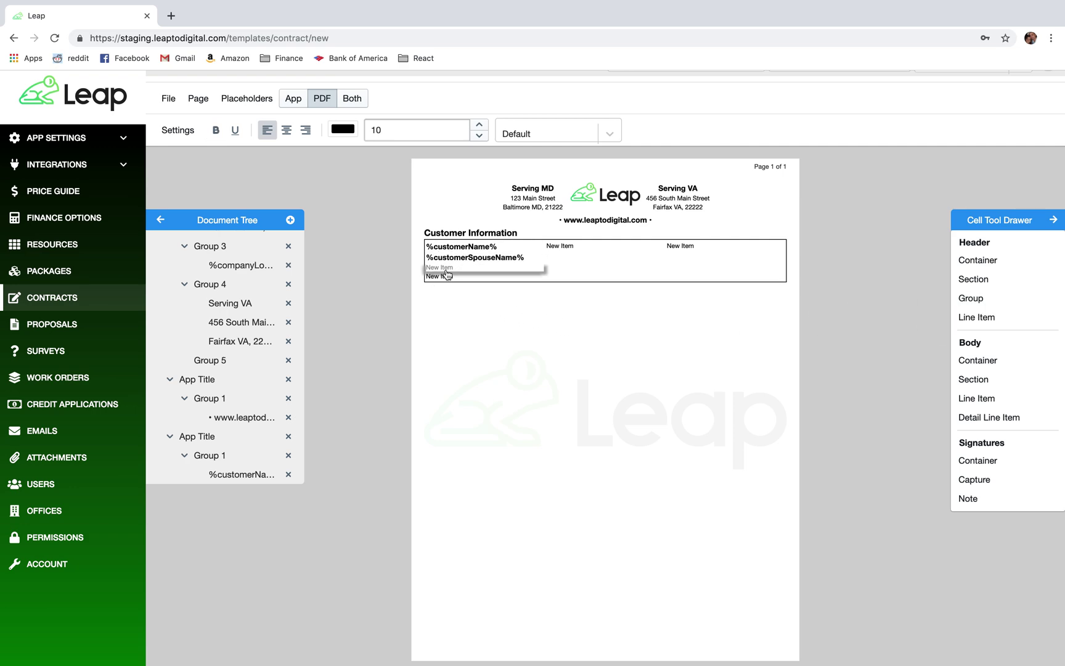
left_click(246, 98)
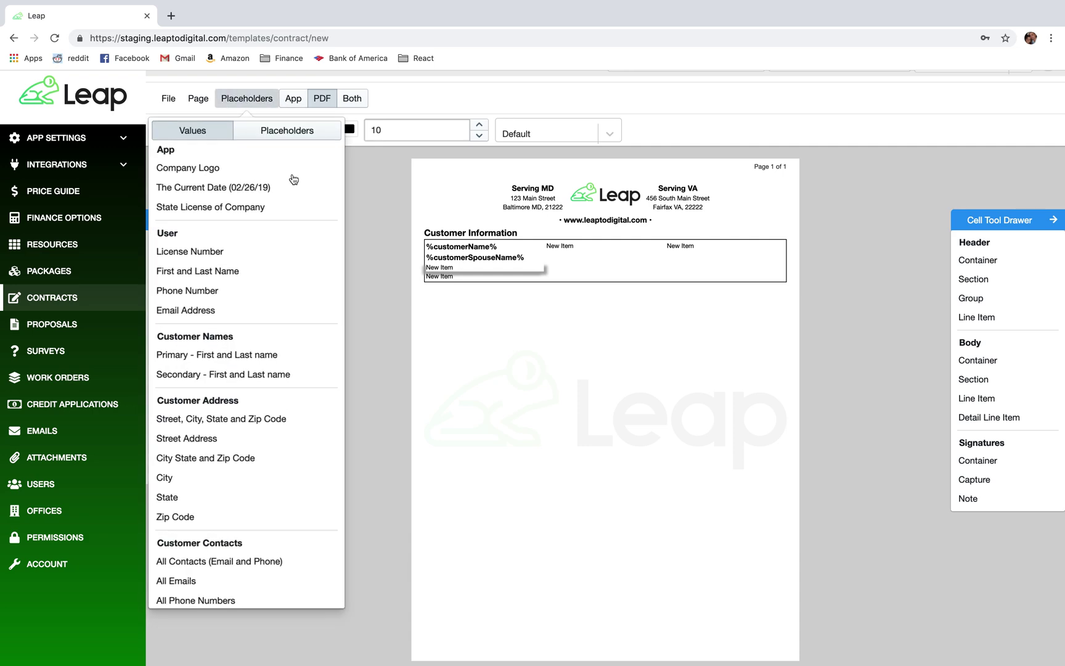
left_click(266, 432)
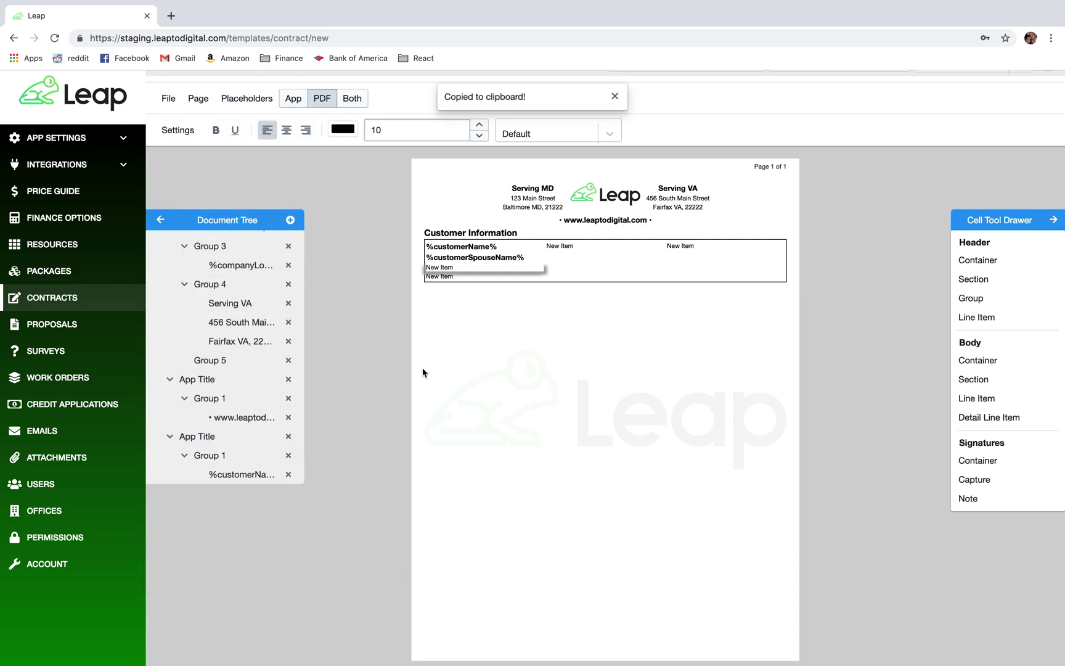
left_click(441, 270)
left_click_drag(469, 302, 388, 295)
key("ctrl+v")
left_click(490, 395)
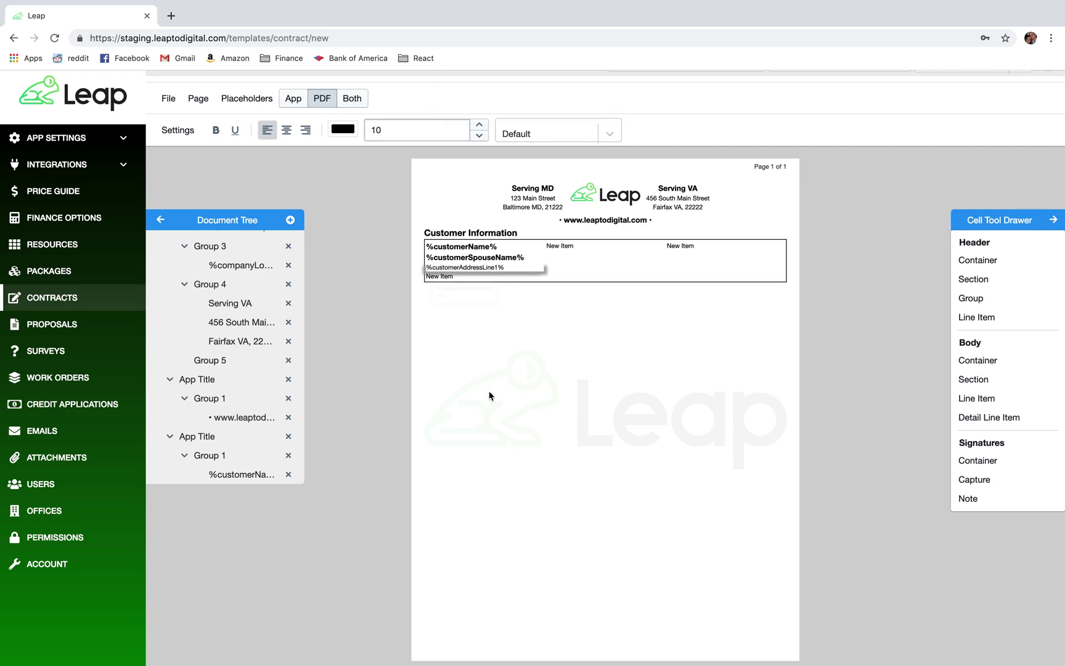
Replace the line item below the street address with the city, state and zip code placeholder, %customerAddressLine2%.
left_click(234, 95)
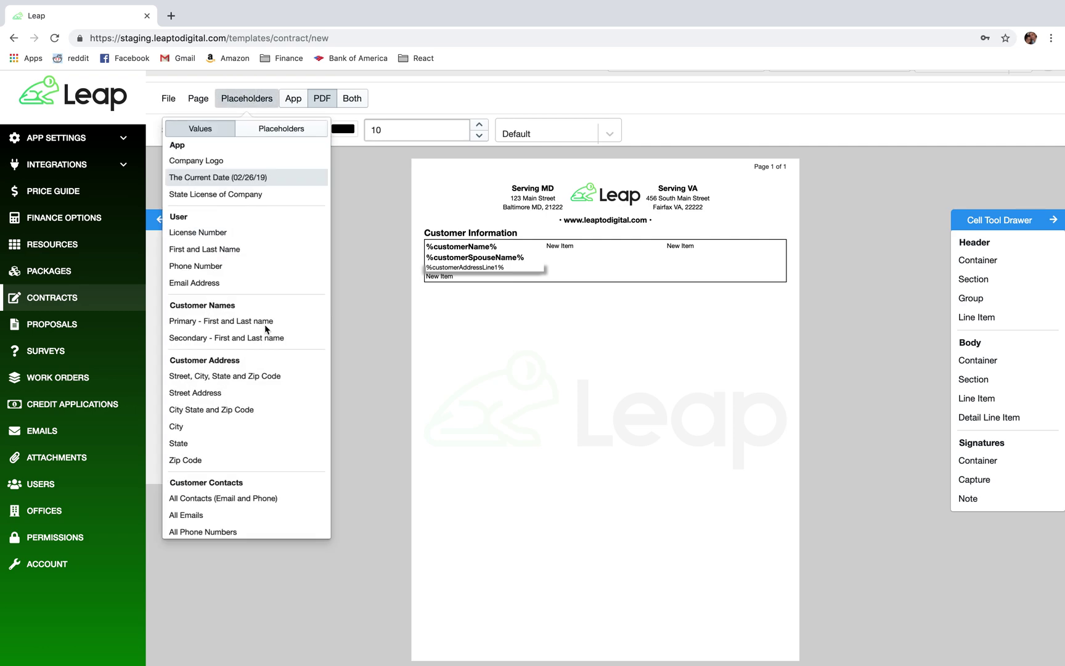
left_click(262, 454)
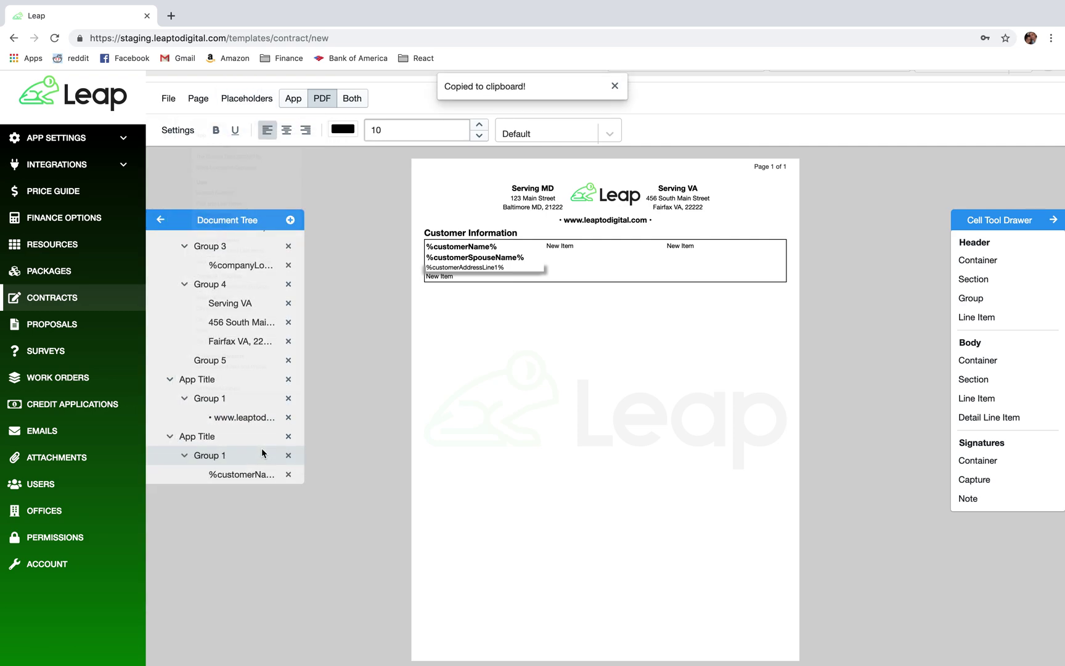
double_click(439, 276)
left_click_drag(459, 302, 383, 302)
left_click_drag(449, 302, 383, 302)
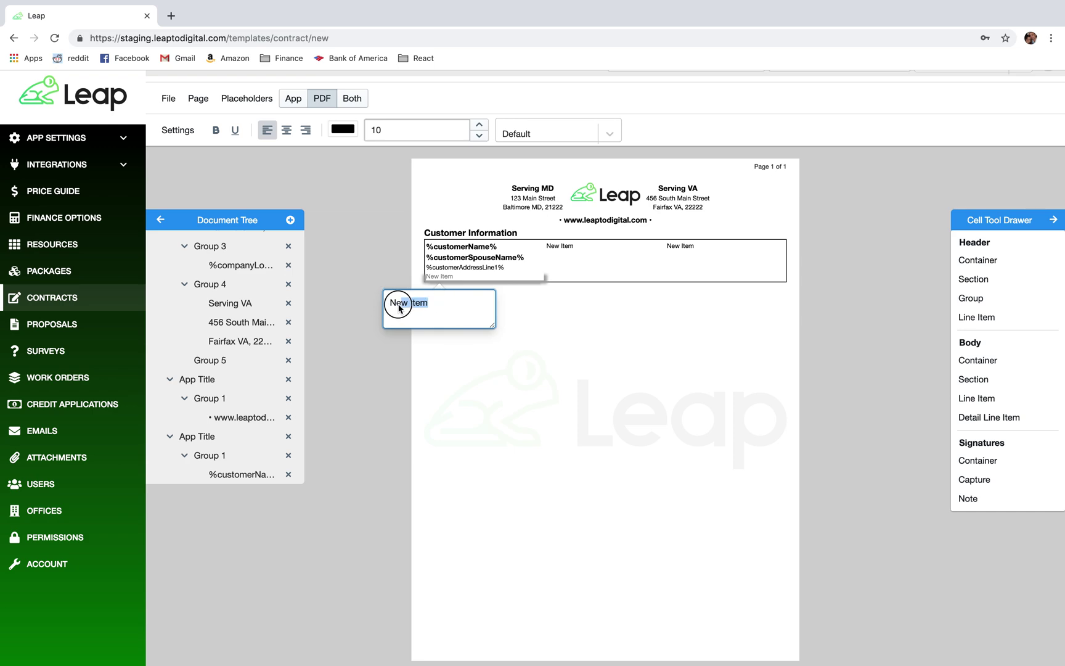
key("ctrl+v")
left_click(561, 390)
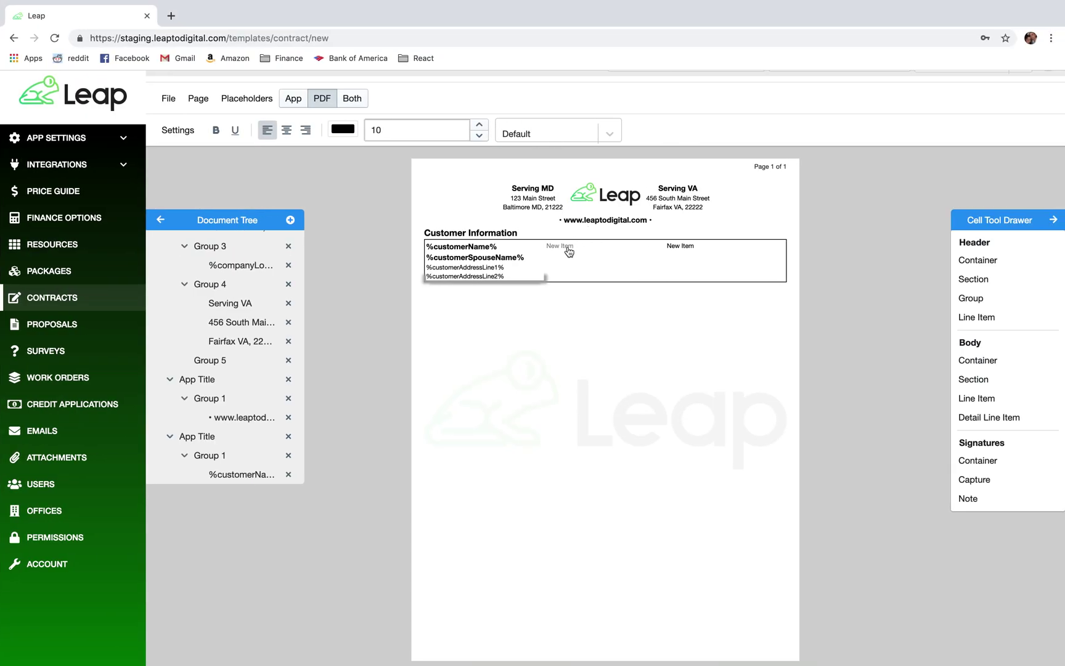
Center the middle item of the Customer Information section and replace its text with the all contacts placeholder, %customerContacts%.
left_click(567, 247)
left_click(286, 129)
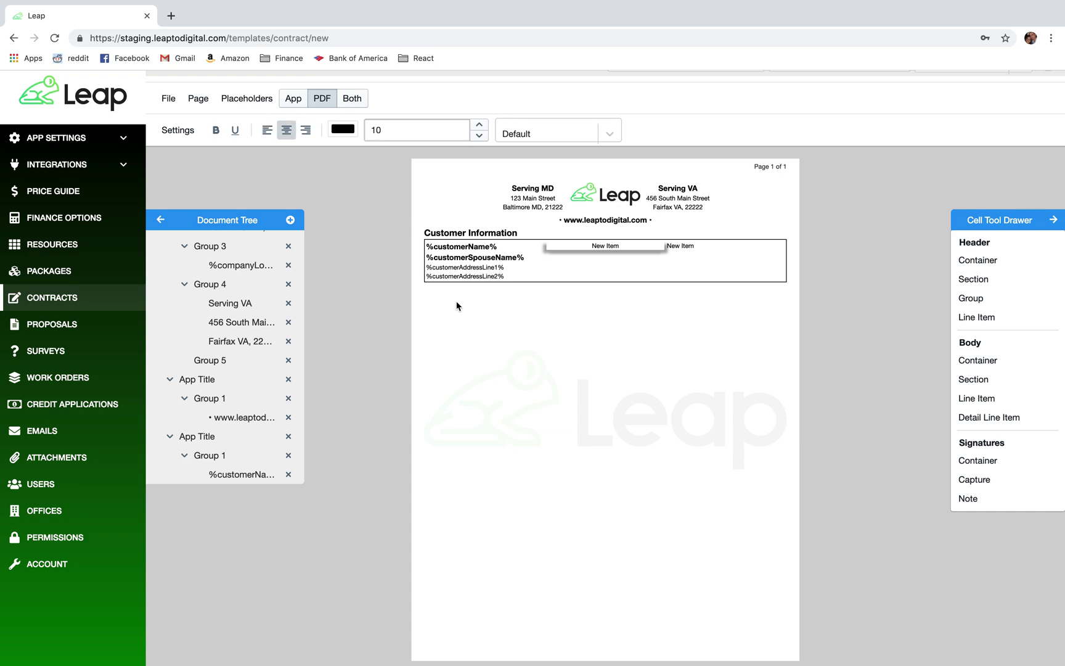
left_click(249, 100)
scroll(259, 439, "down", 3)
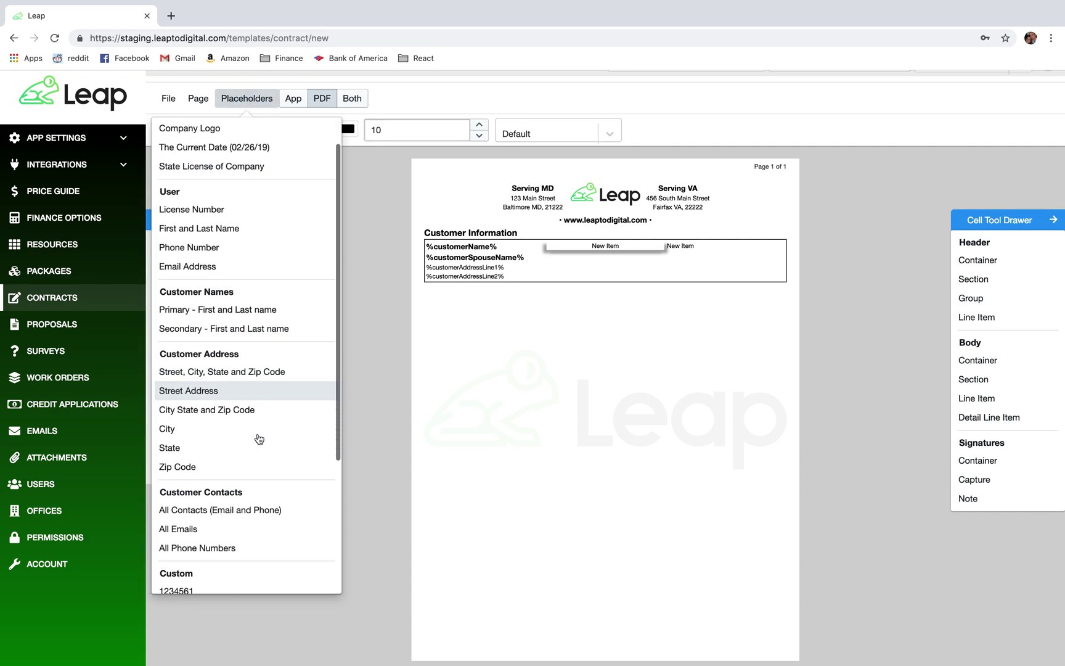
scroll(258, 439, "down", 2)
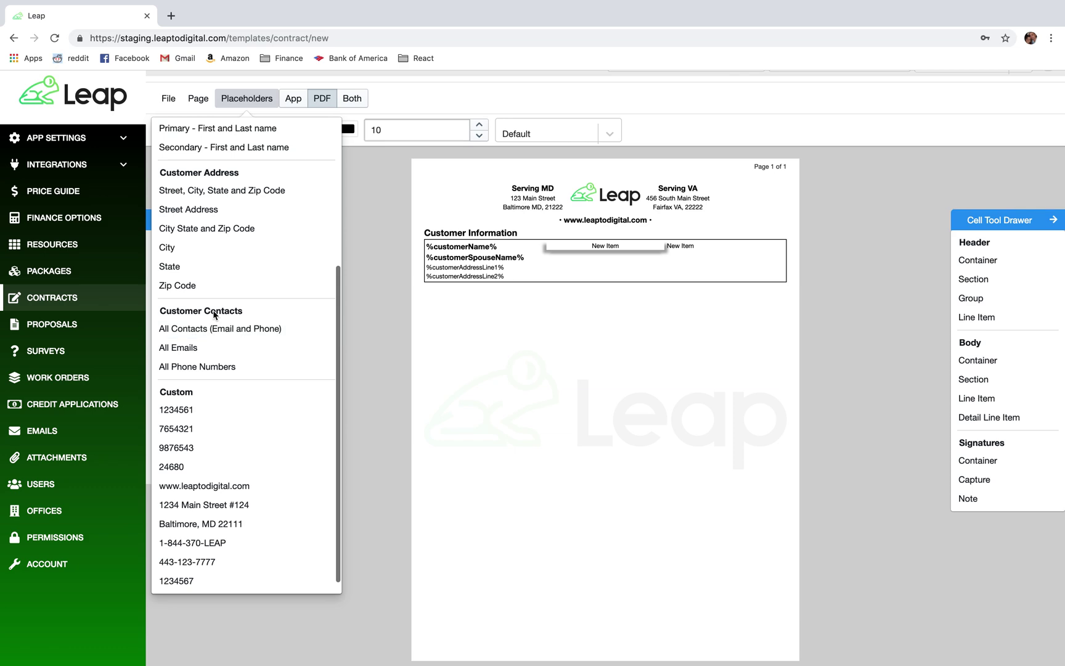
left_click(254, 331)
left_click(606, 257)
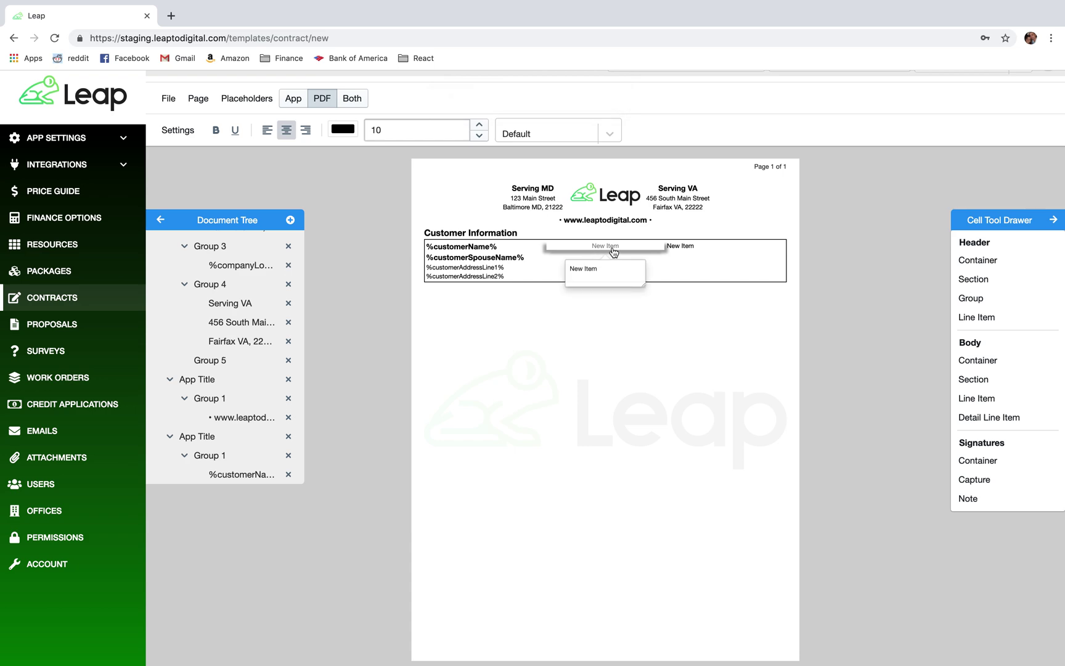
left_click(606, 285)
triple_click(586, 281)
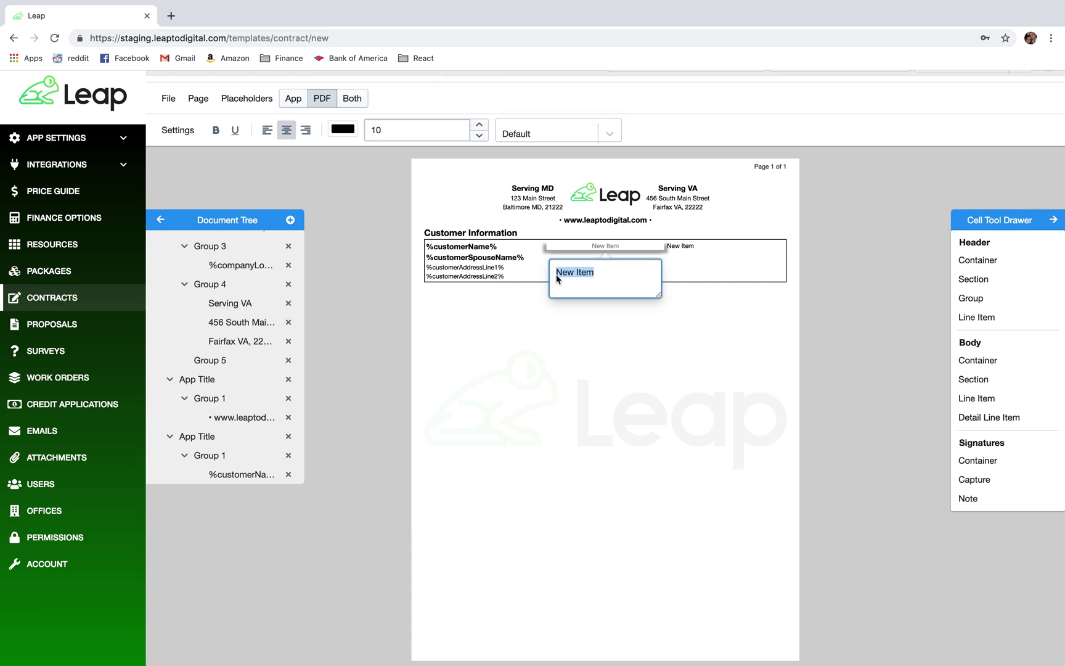
key("ctrl+v")
left_click(613, 328)
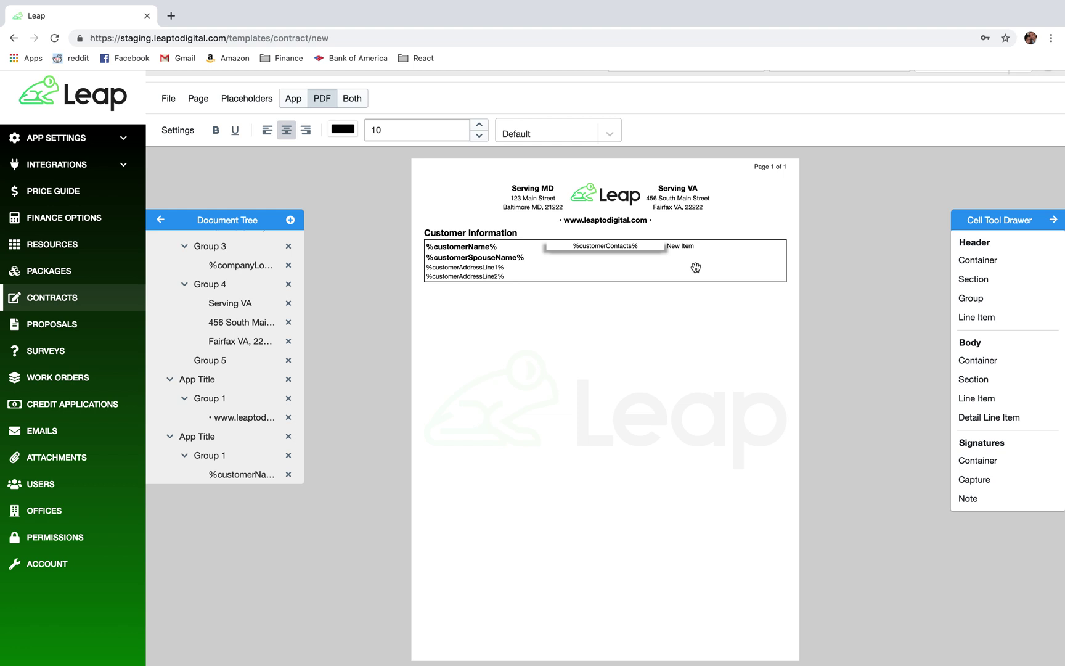
Right-align the third item of the Customer Information section and change its text to "Date:".
left_click(687, 250)
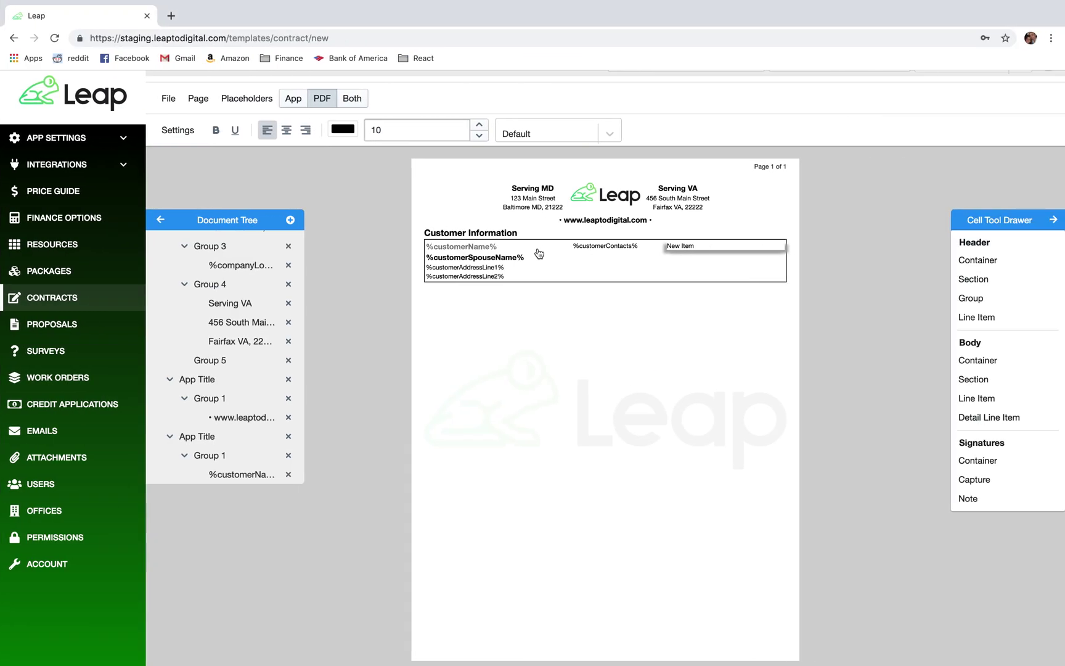
left_click(306, 131)
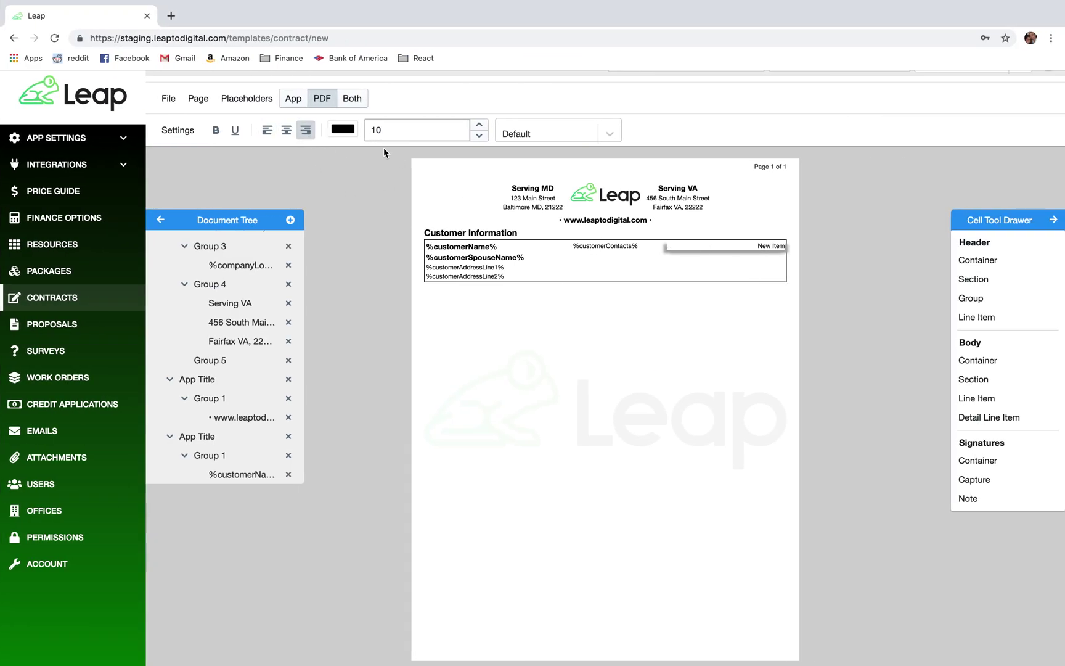
left_click(775, 249)
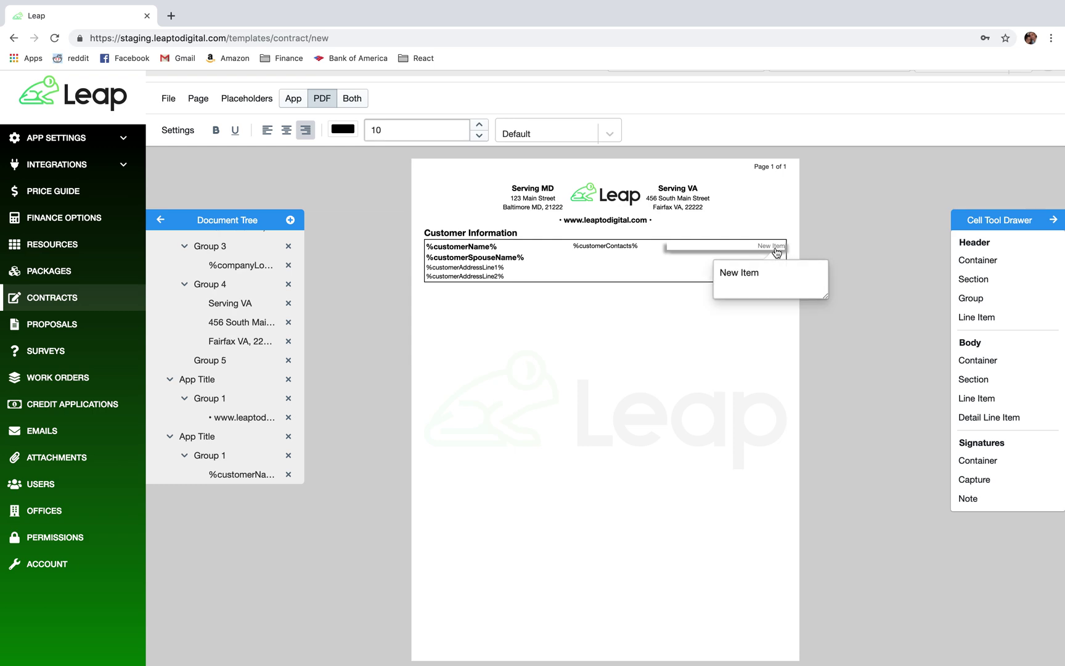
left_click_drag(768, 274, 721, 273)
type("Date:")
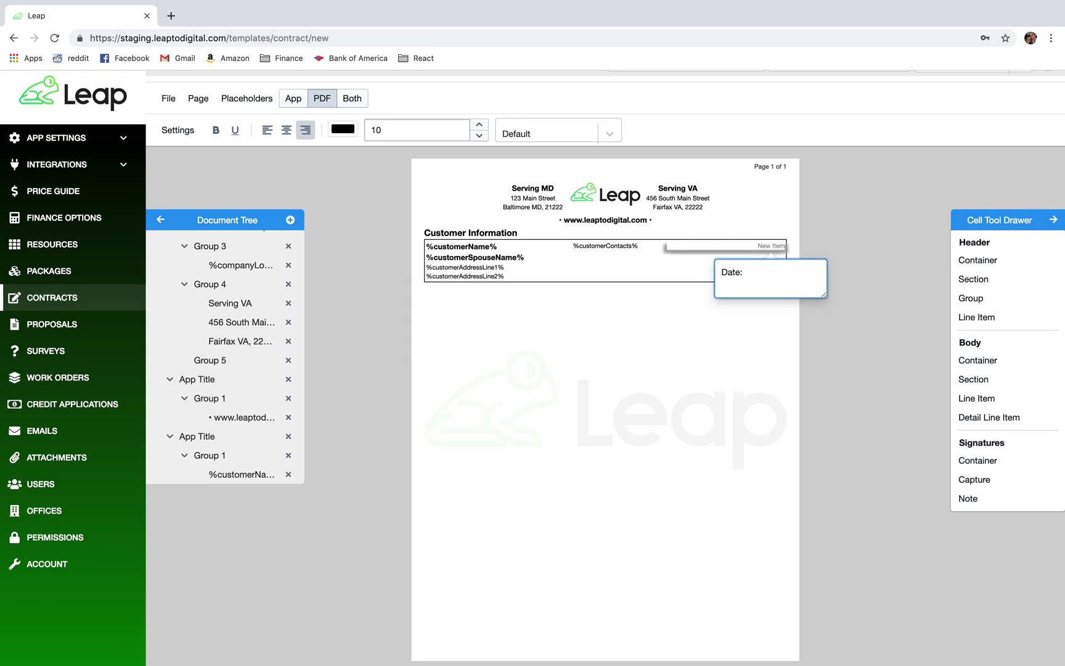
left_click(729, 354)
Append the current date placeholder, %date%, after "Date:" and make the line bold.
left_click(247, 99)
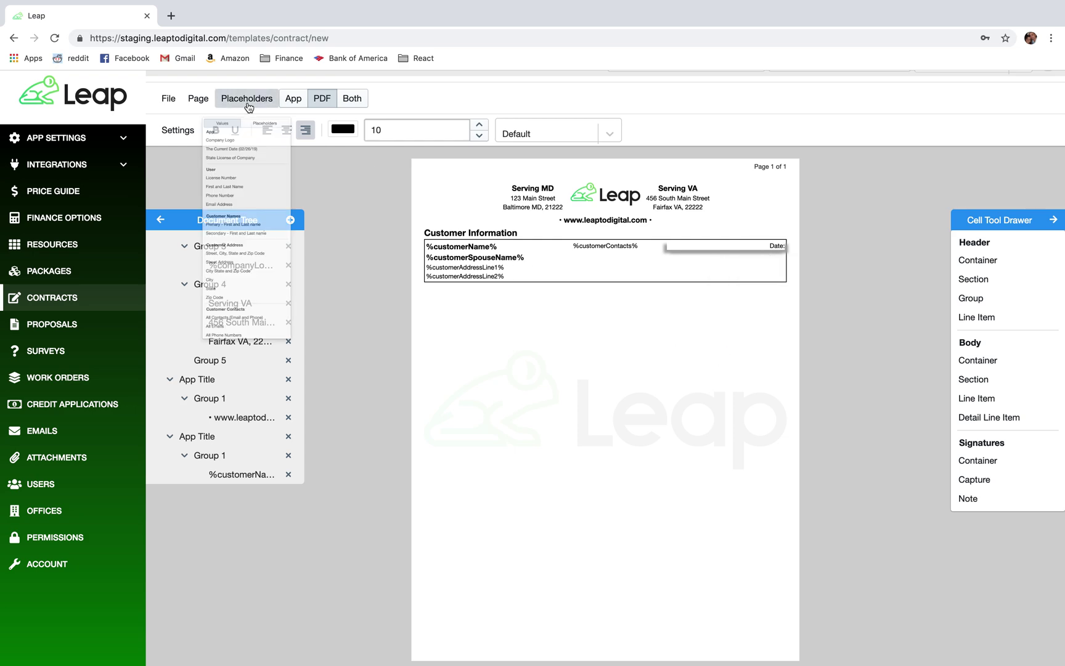
scroll(239, 333, "down", 1)
scroll(238, 336, "up", 1)
left_click(238, 188)
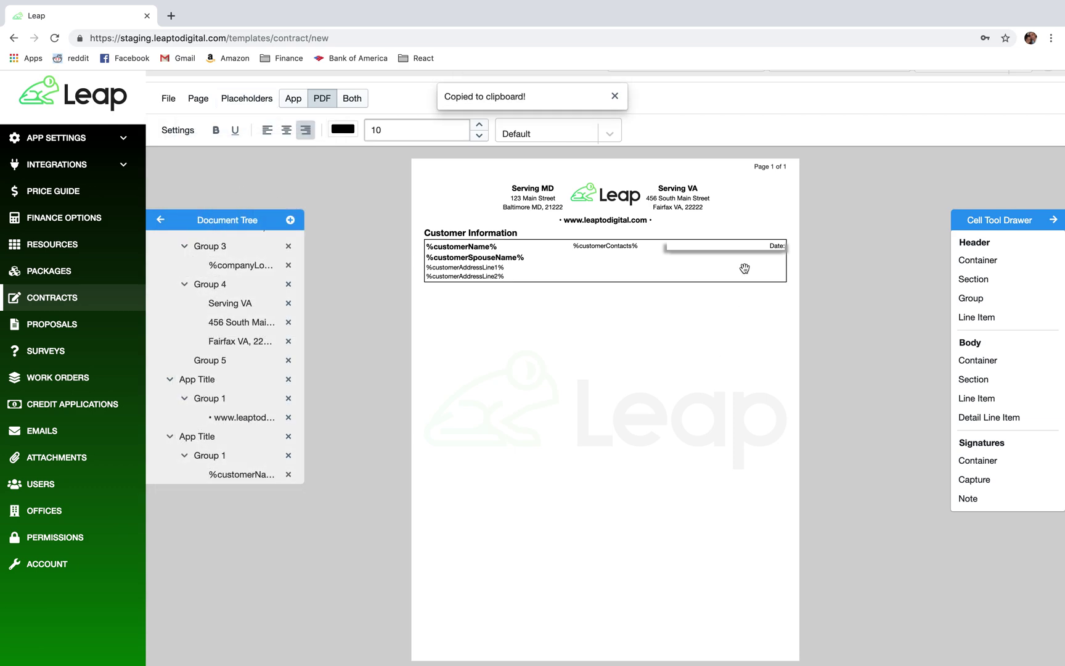
left_click(774, 249)
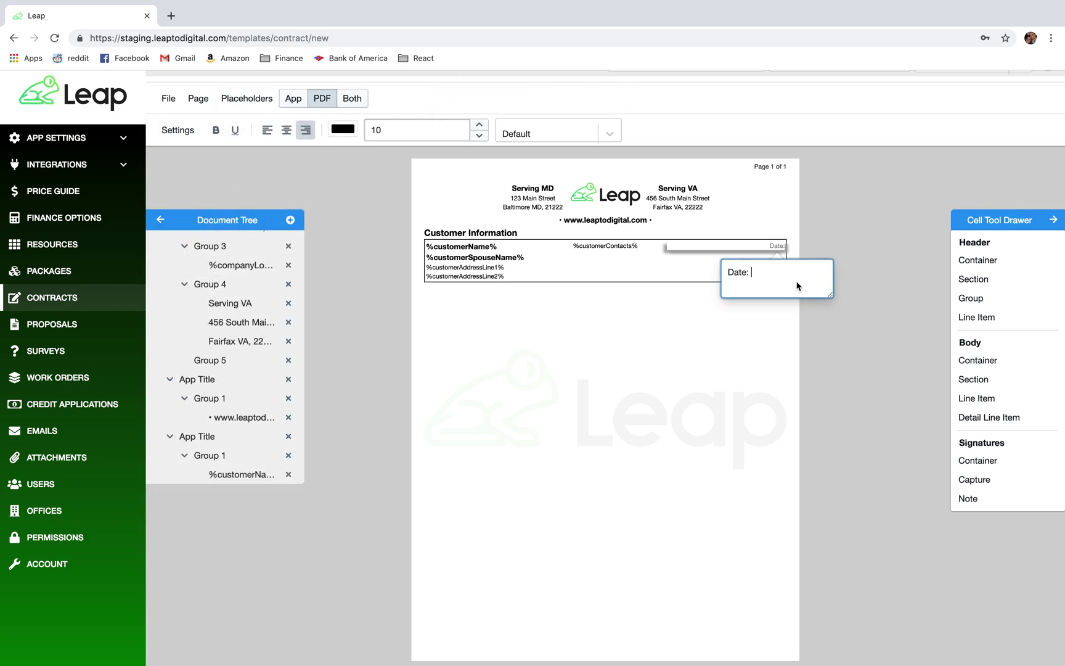
key("super+v")
left_click(782, 333)
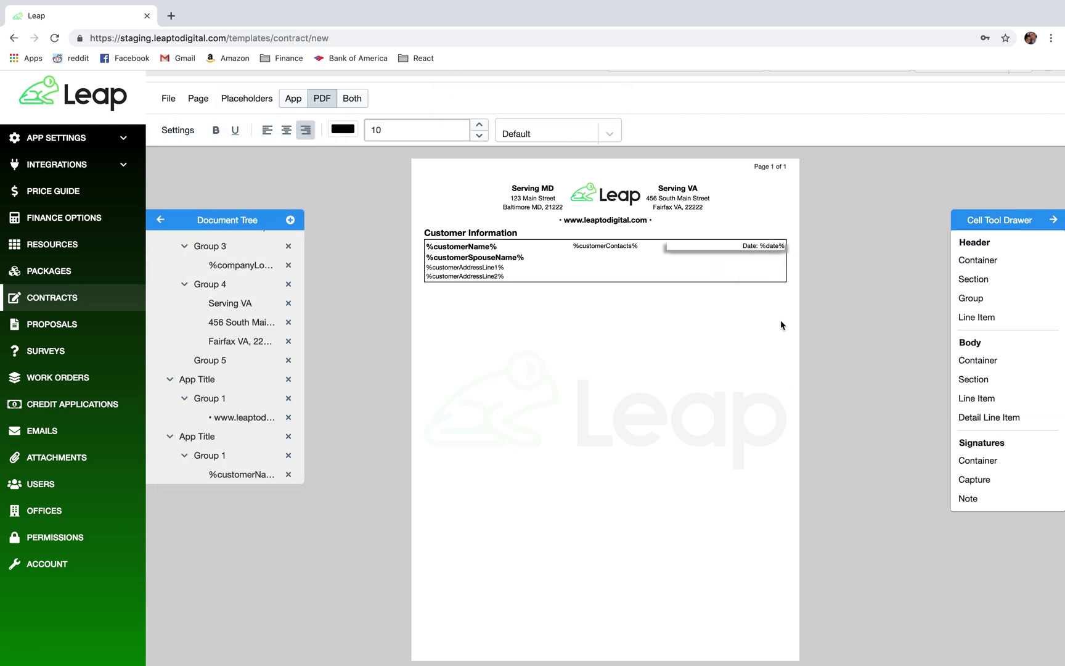
left_click(216, 130)
Add a right-aligned line item below the date reading "Rep:" plus the user's first and last name placeholder, and compare with the sample contract.
left_click(258, 103)
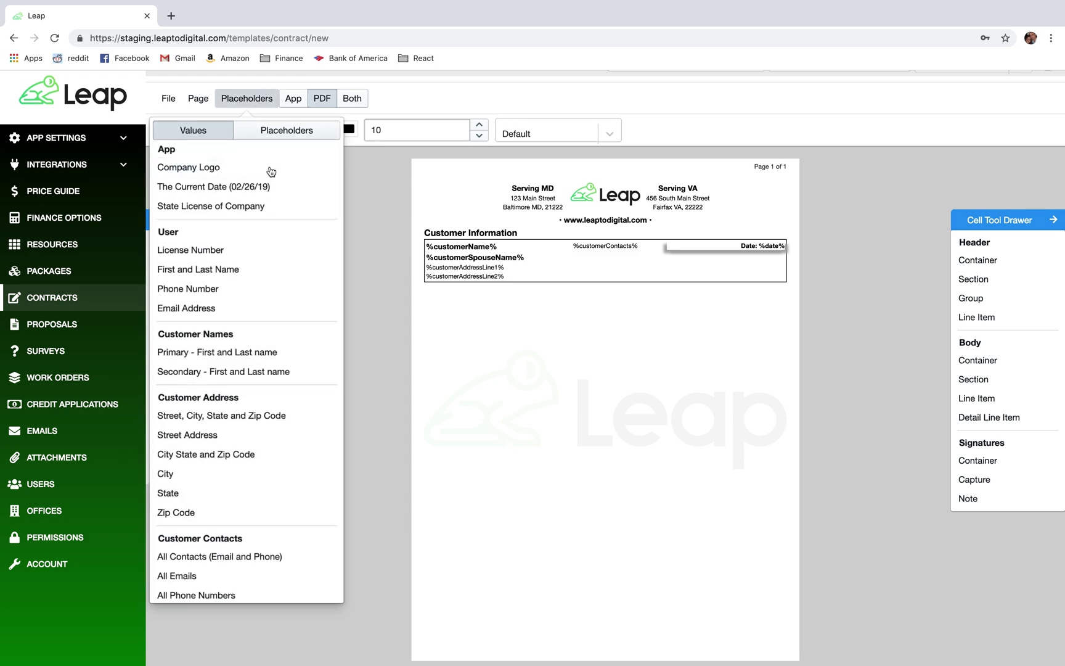
scroll(250, 176, "down", 1)
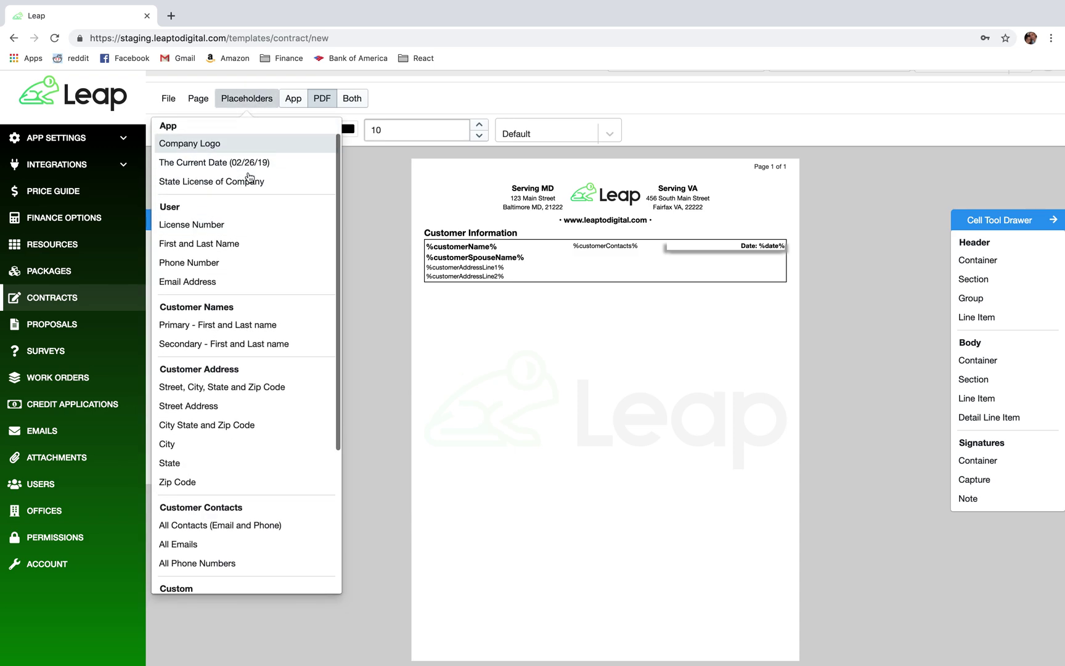
left_click(200, 235)
left_click_drag(981, 317, 681, 257)
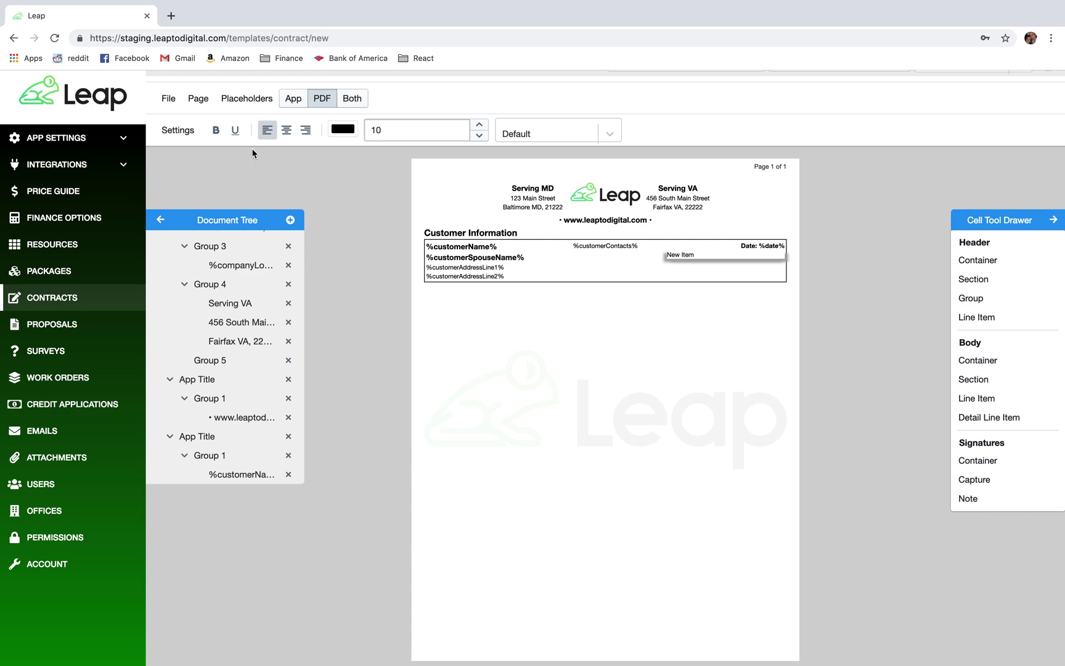
left_click(305, 130)
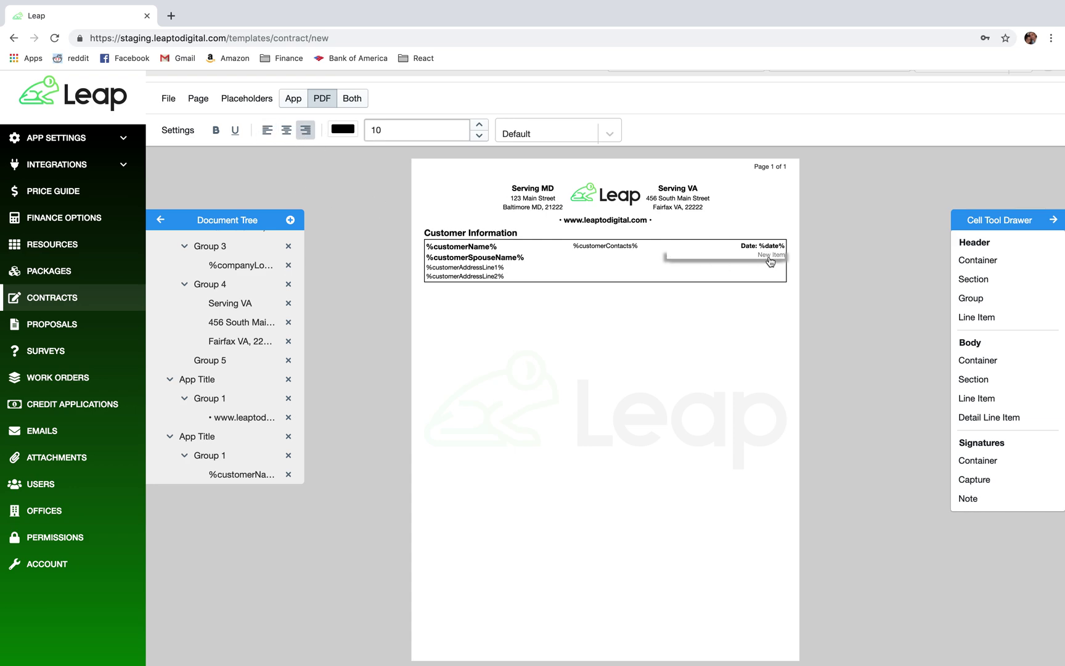
triple_click(733, 281)
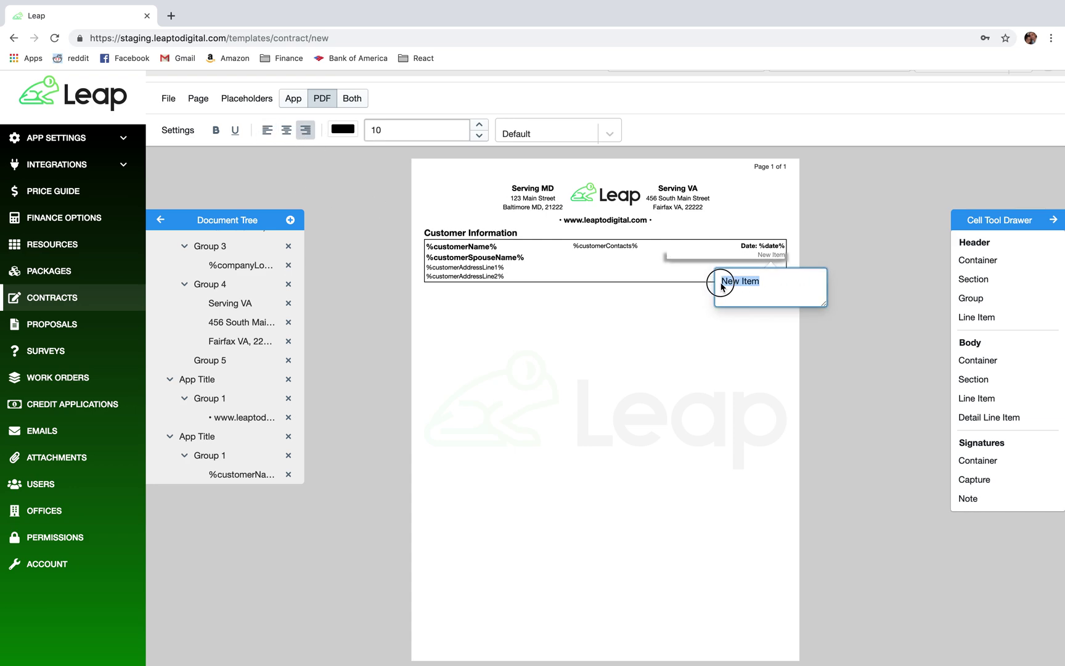
type("Rep:")
key("super+v")
left_click(731, 416)
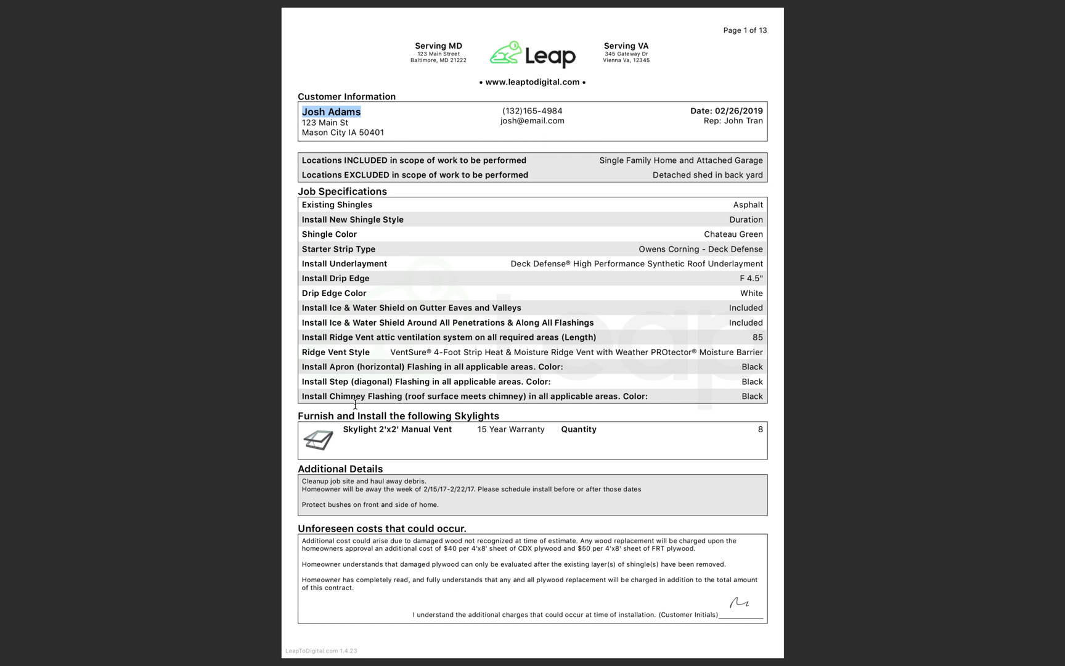
key("ctrl+Right")
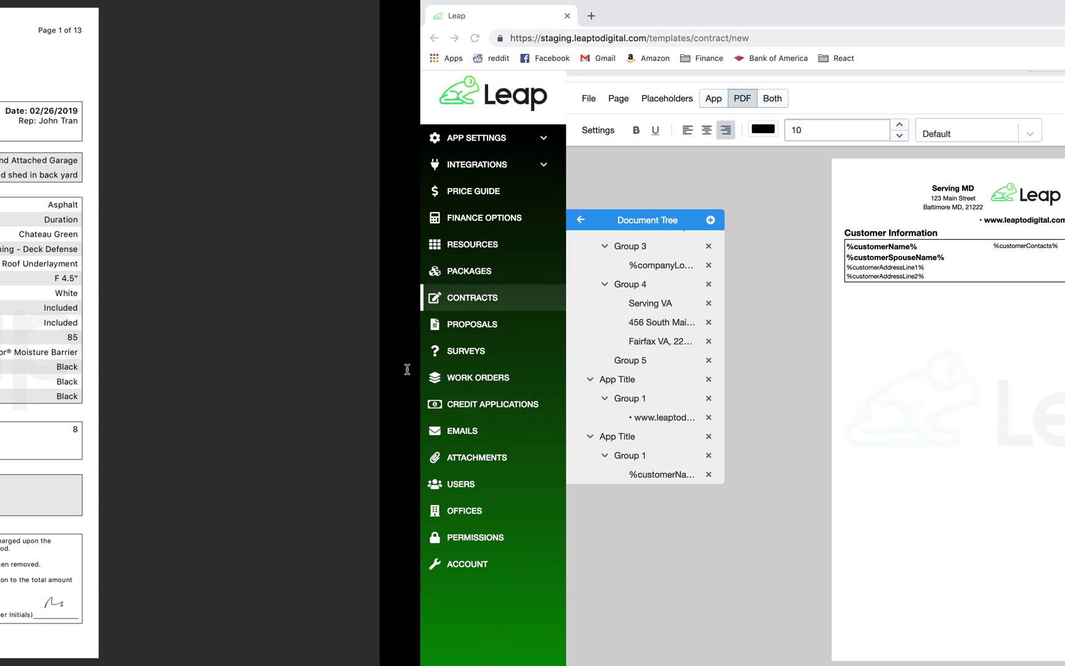